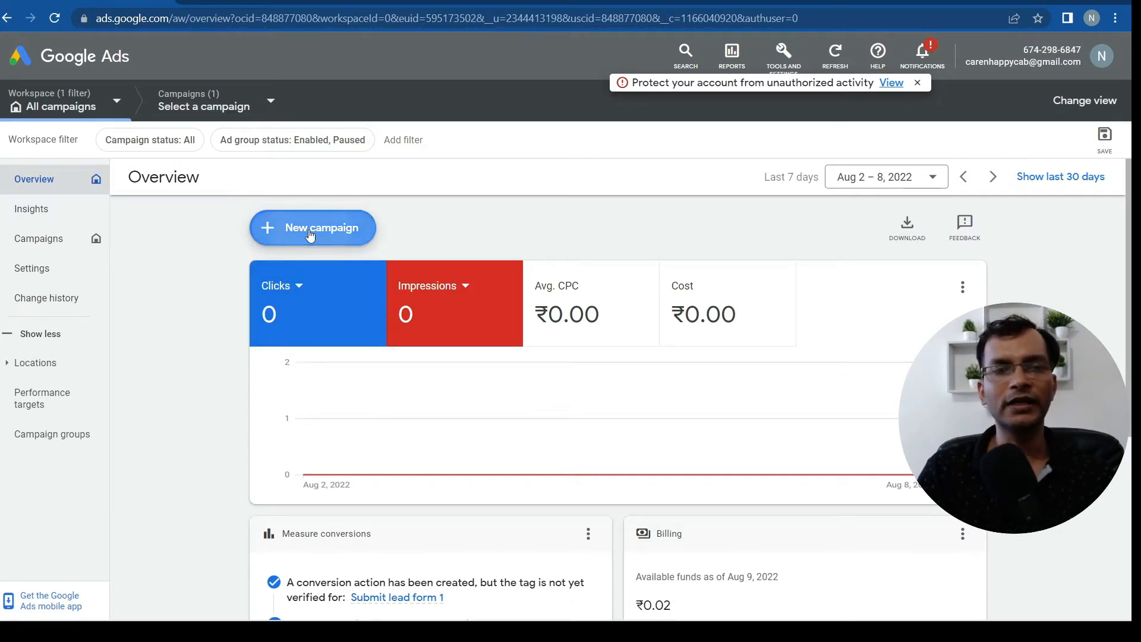
Start a new campaign without a goal's guidance, using the Display type and the account-default conversion goals.
left_click(309, 235)
left_click(313, 247)
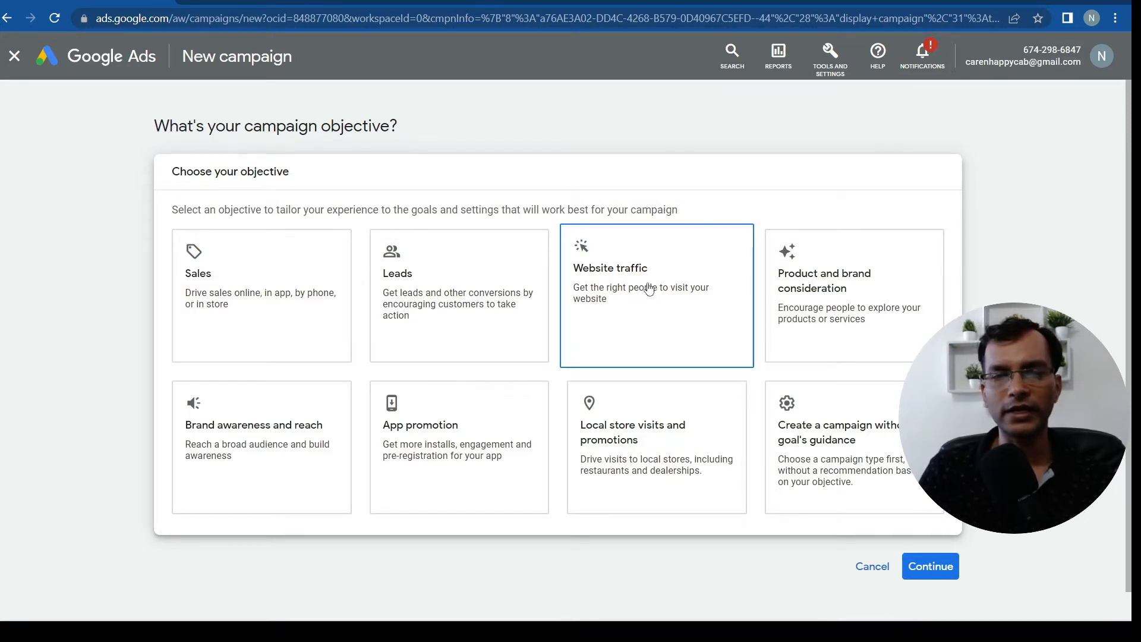
left_click(833, 440)
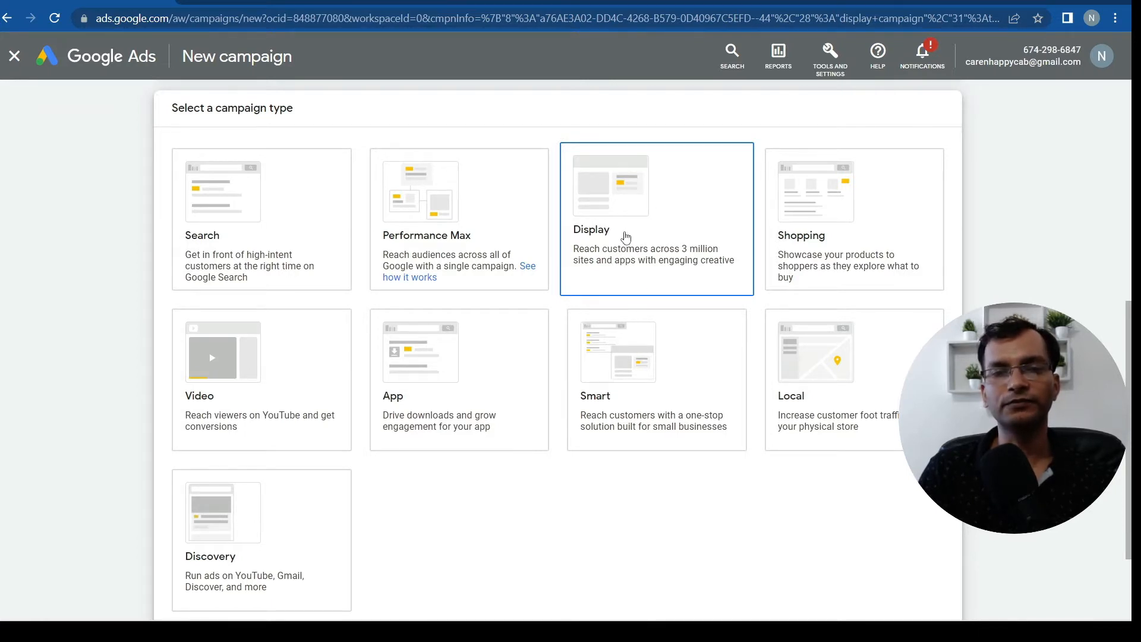
scroll(625, 236, "down", 6)
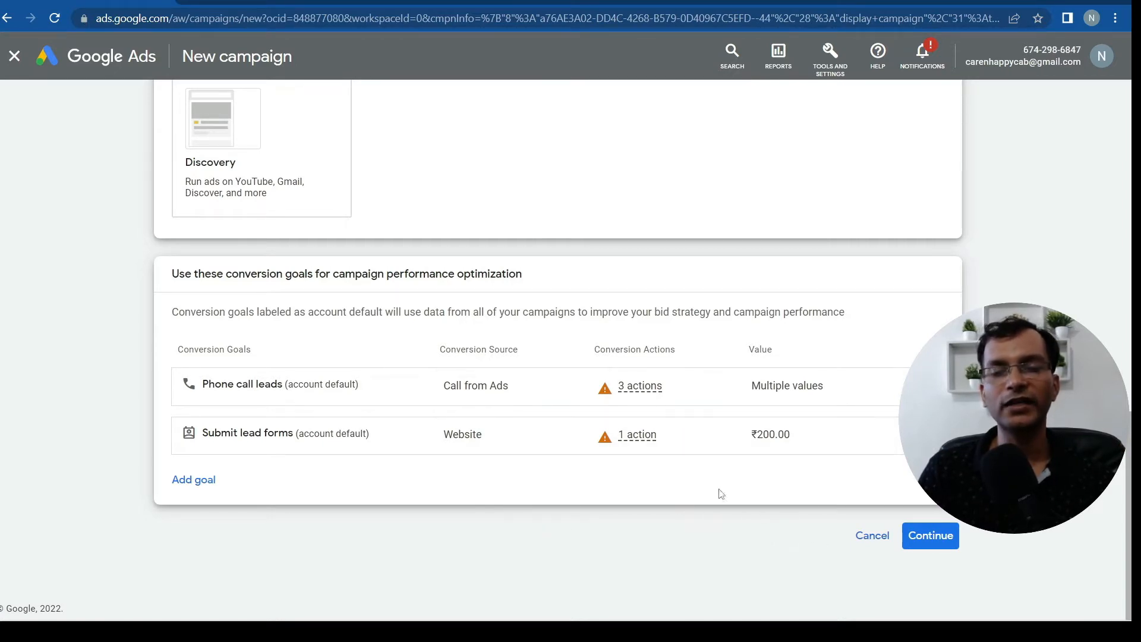
left_click(934, 540)
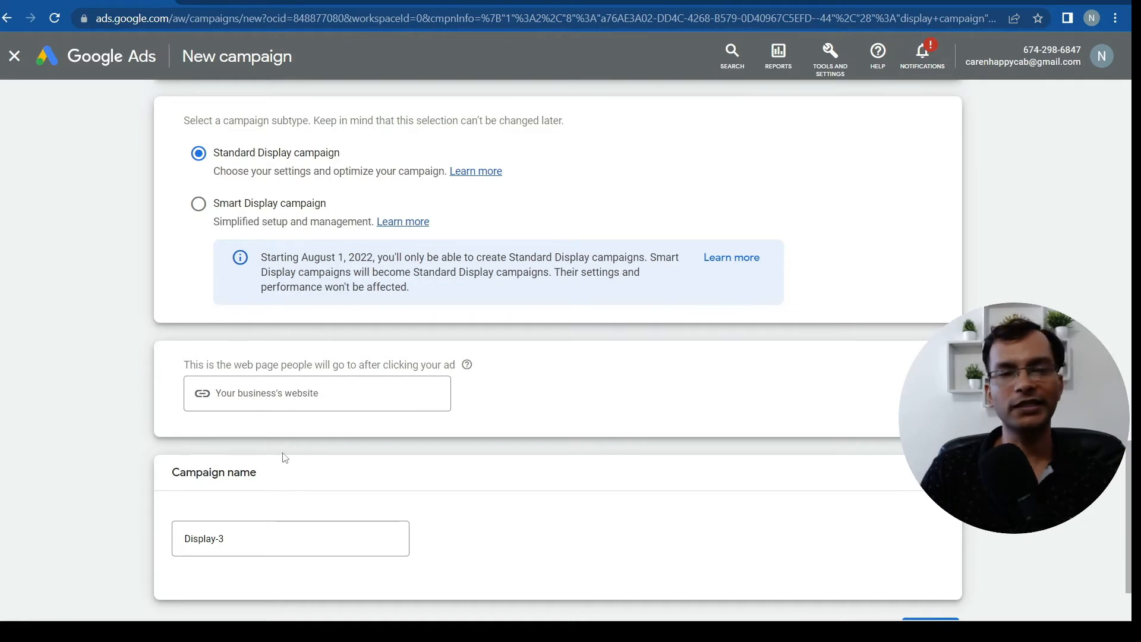
left_click(250, 394)
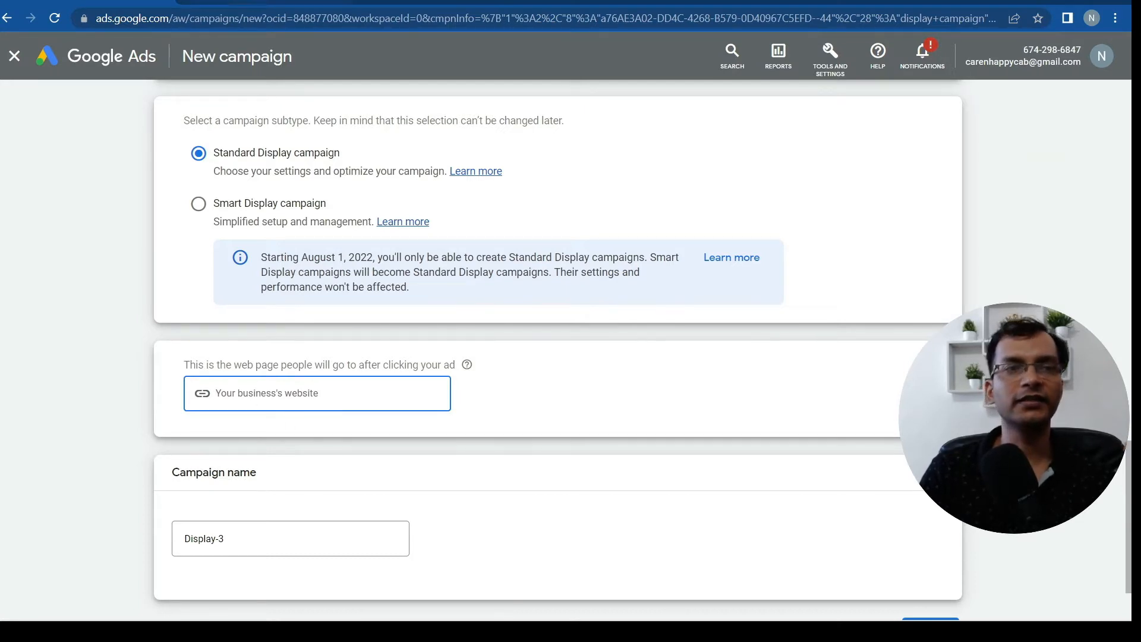
left_click(255, 2)
right_click(209, 17)
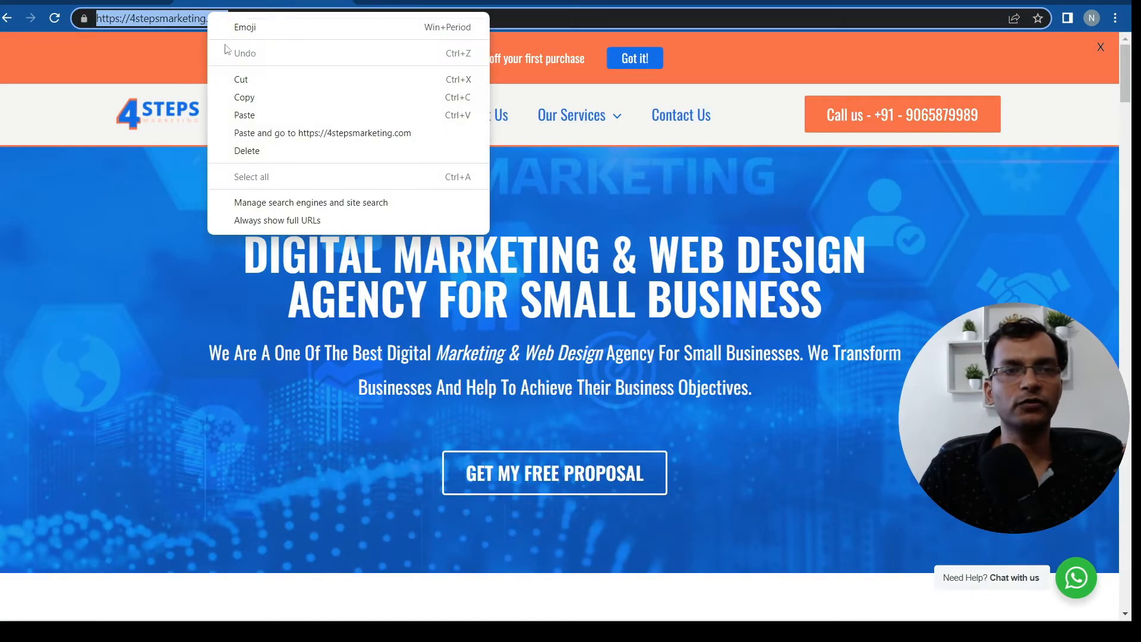
left_click(227, 98)
left_click(128, 2)
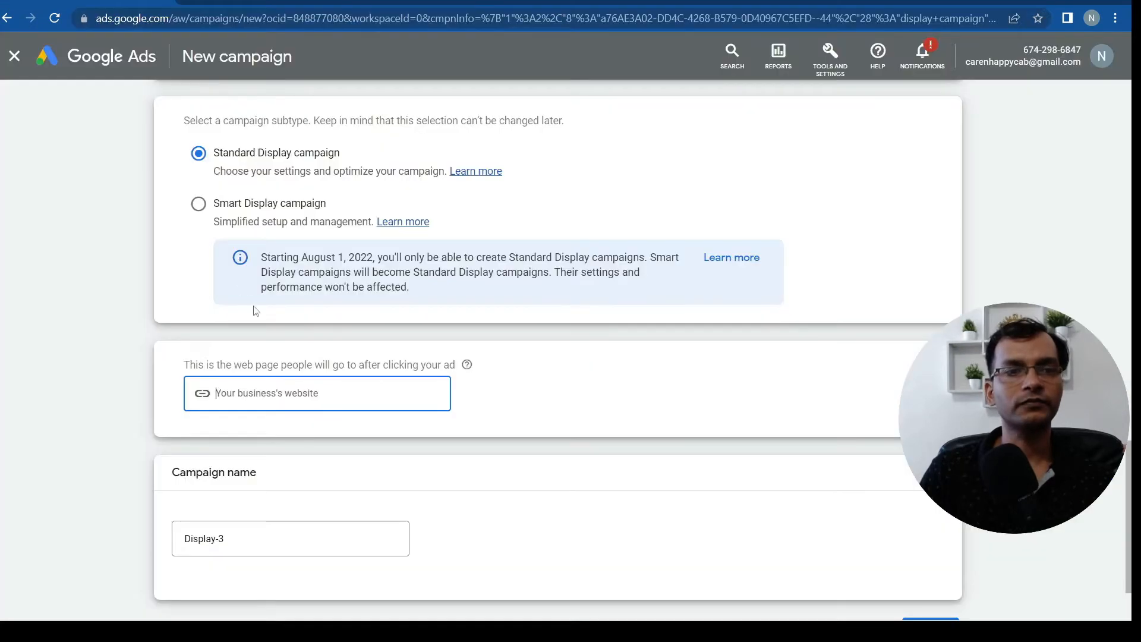
right_click(238, 393)
left_click(273, 271)
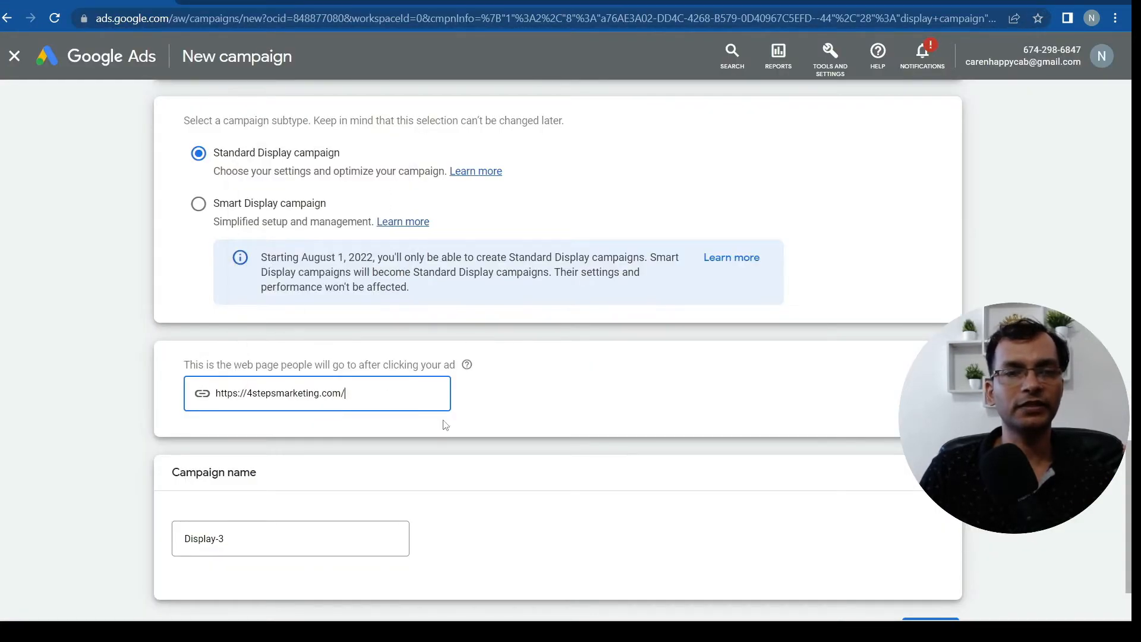
left_click(449, 486)
Name the campaign "digital marketing 1" and continue to the campaign settings.
scroll(454, 480, "down", 2)
left_click(234, 447)
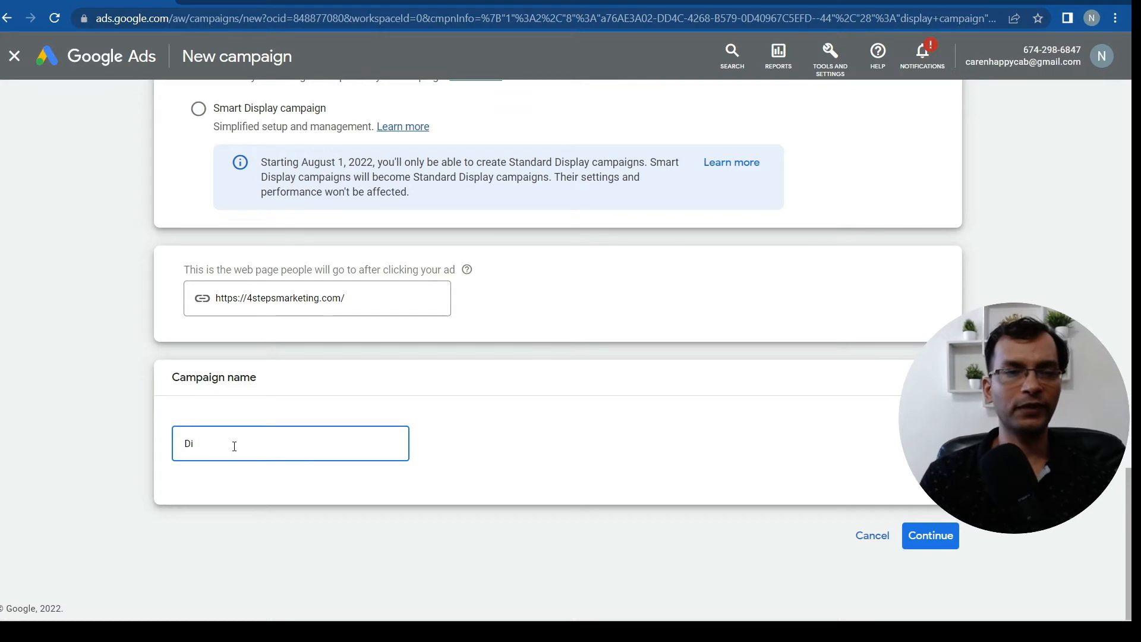
type("d")
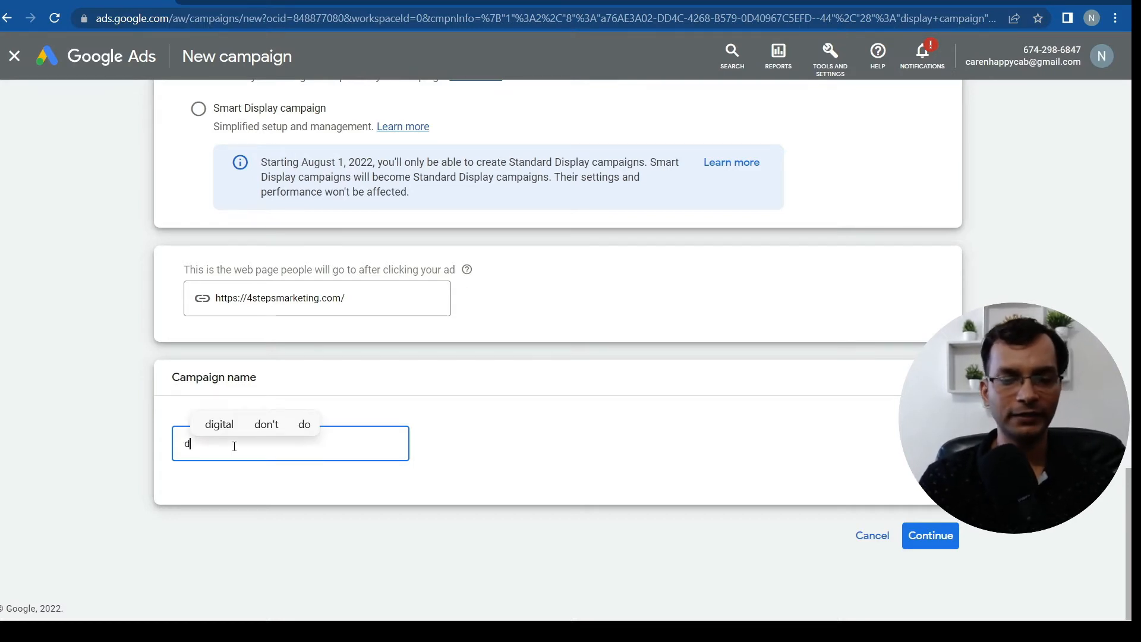
type("igita")
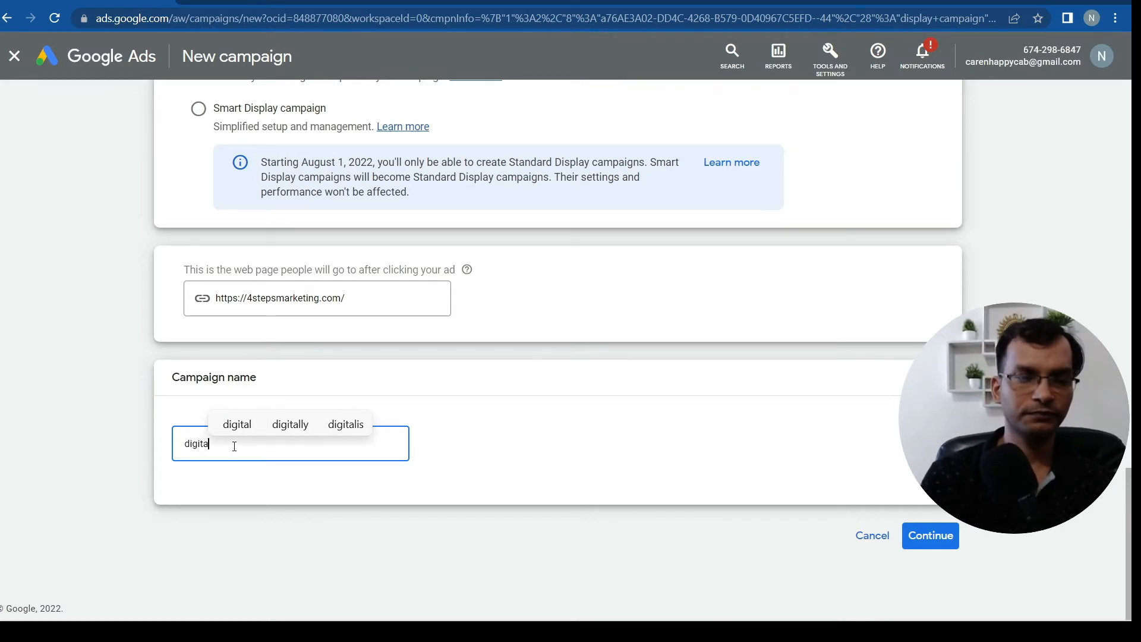
type("l mar")
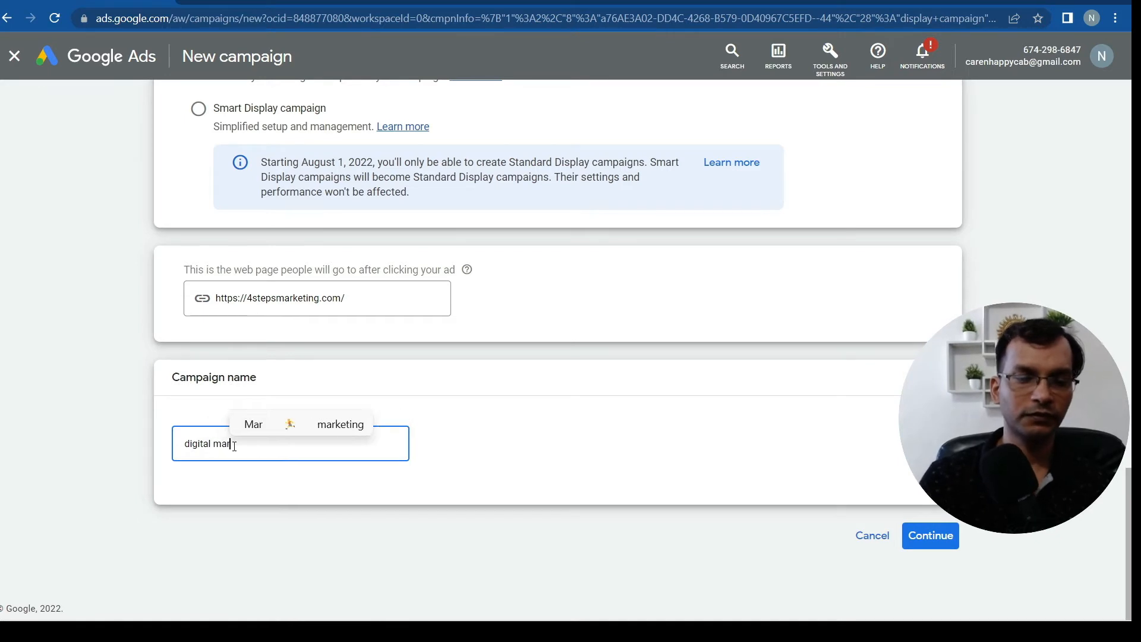
type("keting ")
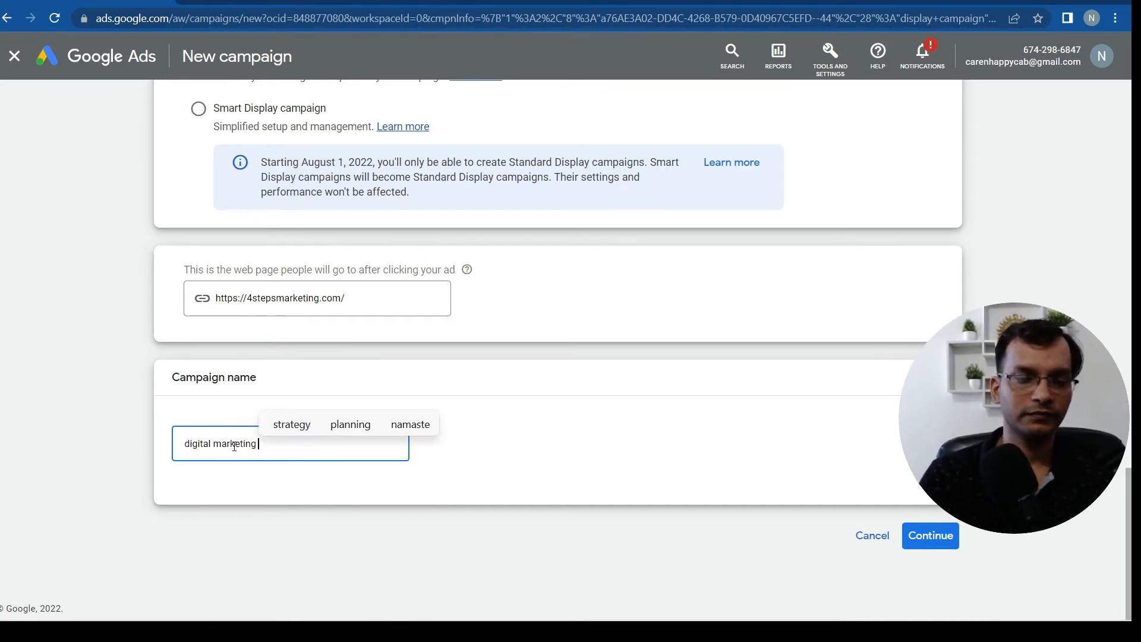
type("1")
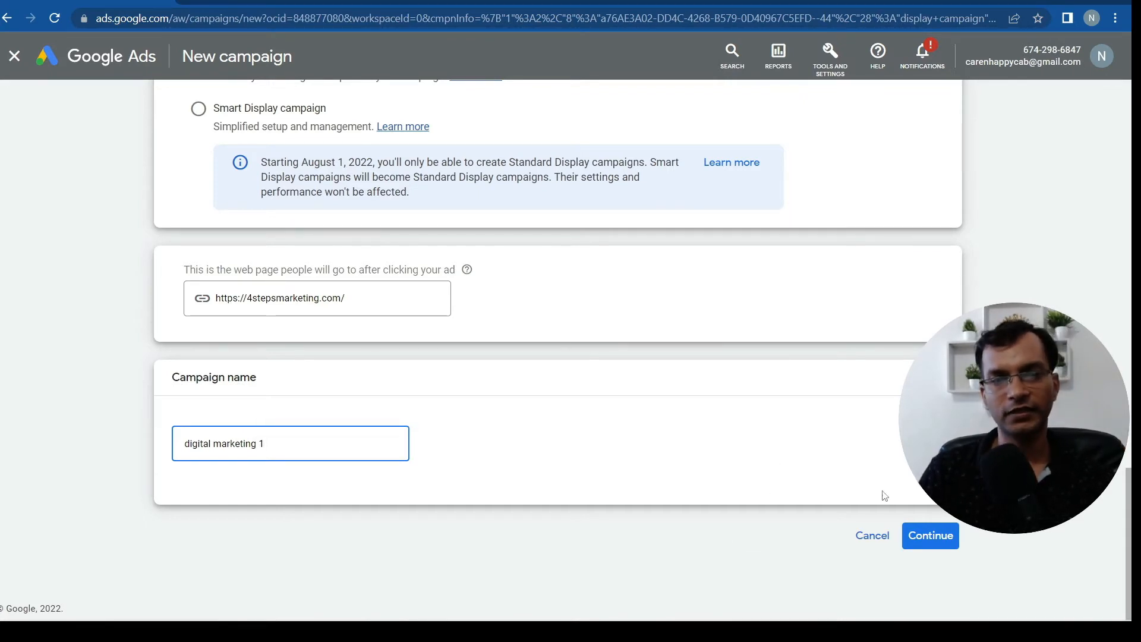
left_click(935, 546)
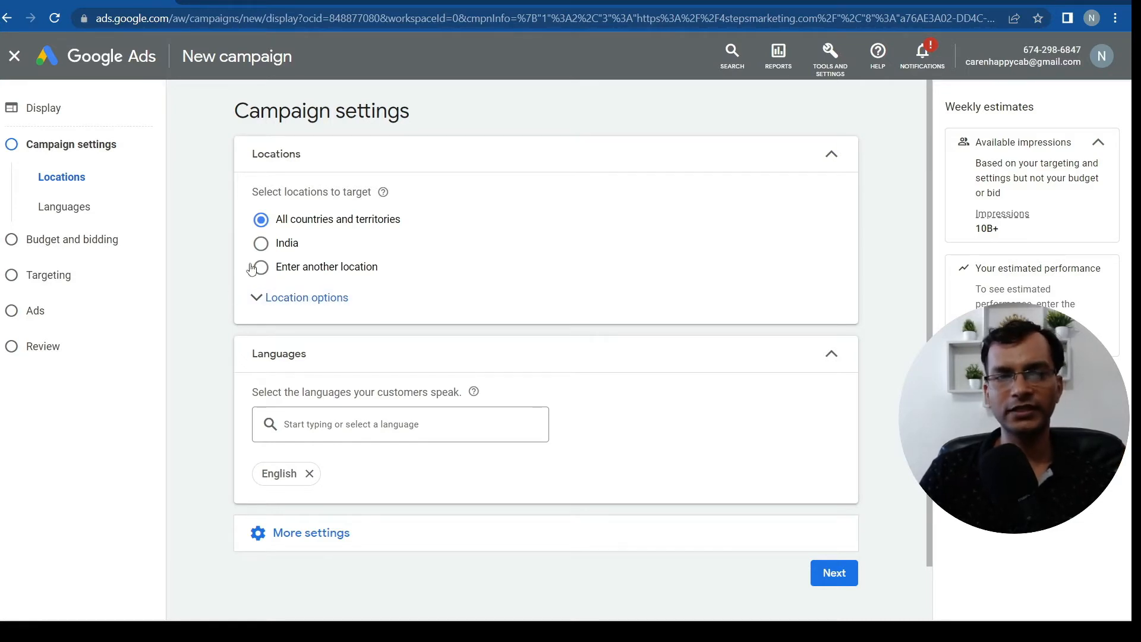
Set India as the campaign's target location, after checking the option for entering another location.
left_click(262, 245)
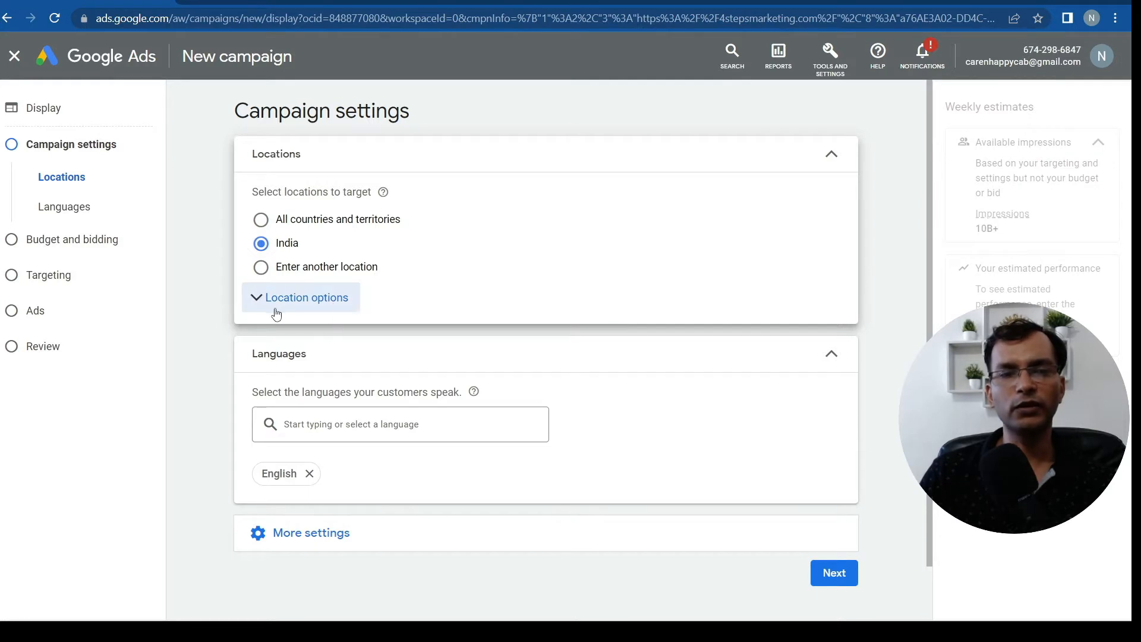
left_click(261, 269)
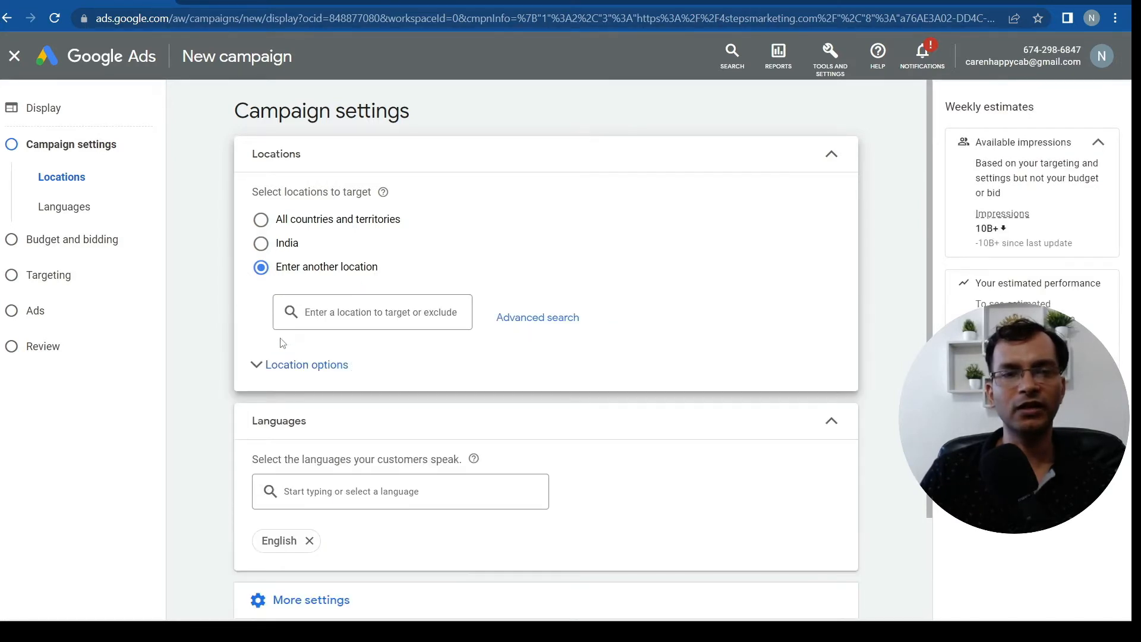
left_click(369, 313)
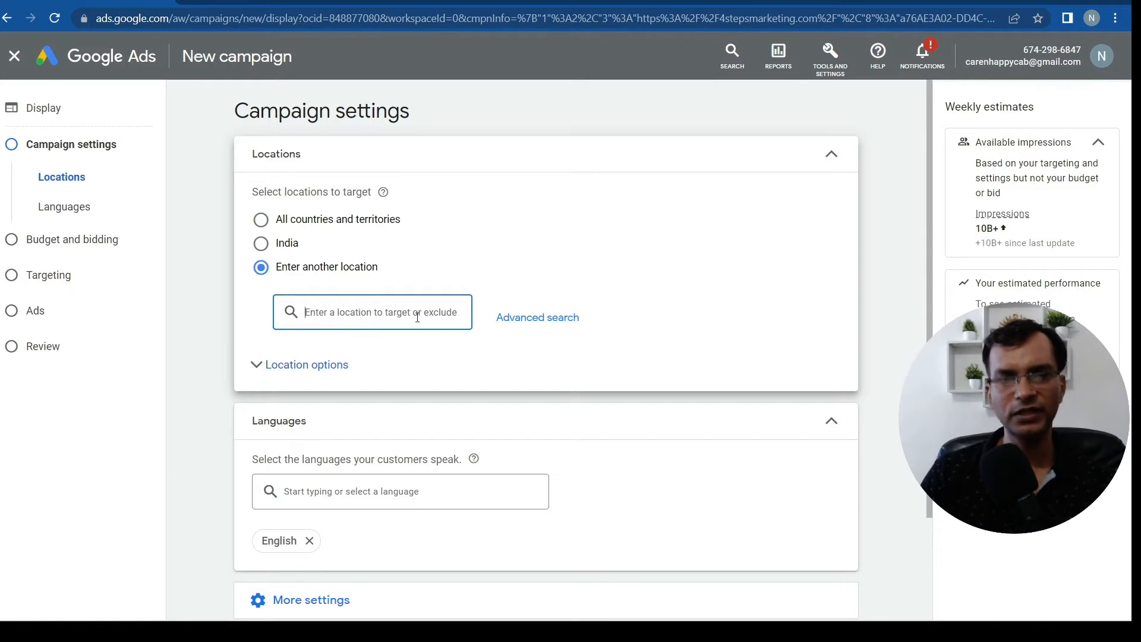
left_click(262, 244)
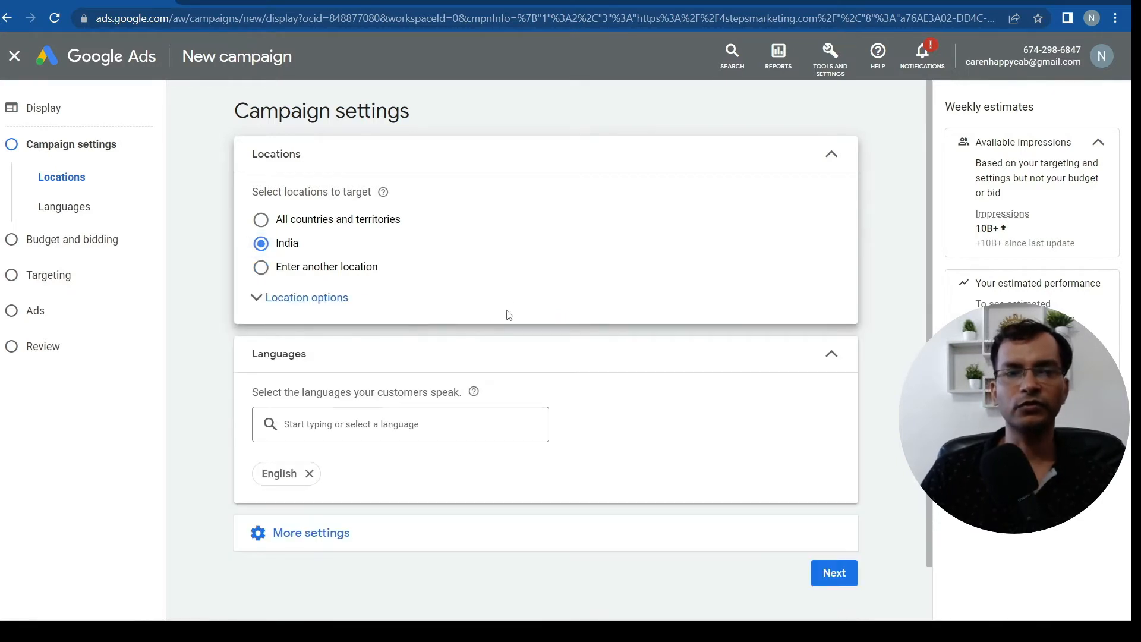
Add Hindi to the languages the campaign's customers speak.
scroll(516, 307, "down", 1)
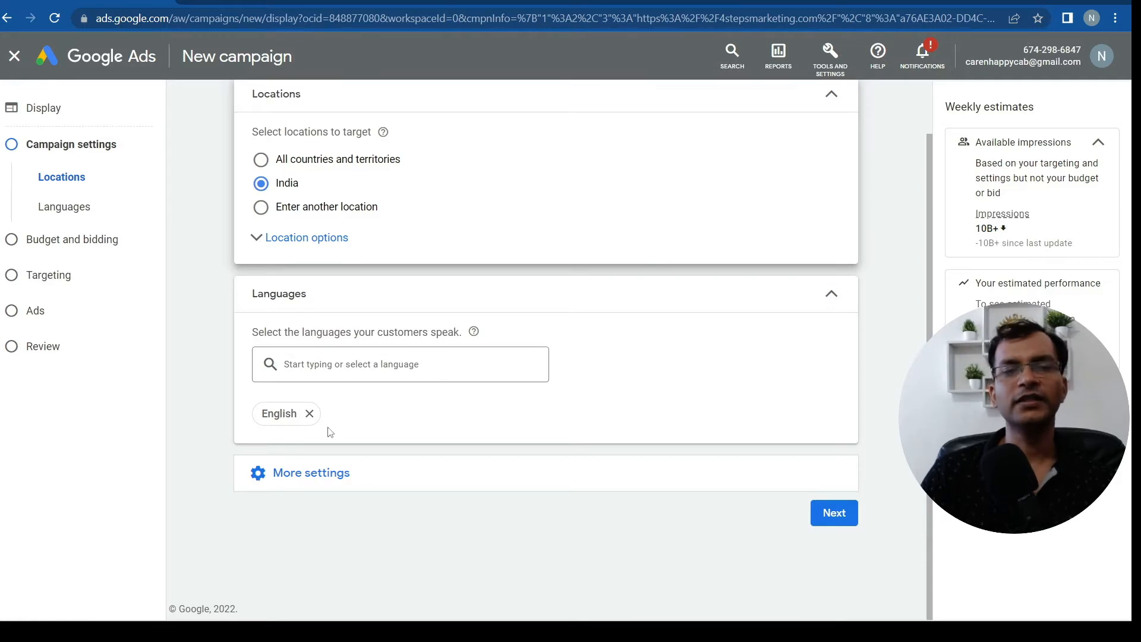
left_click(337, 362)
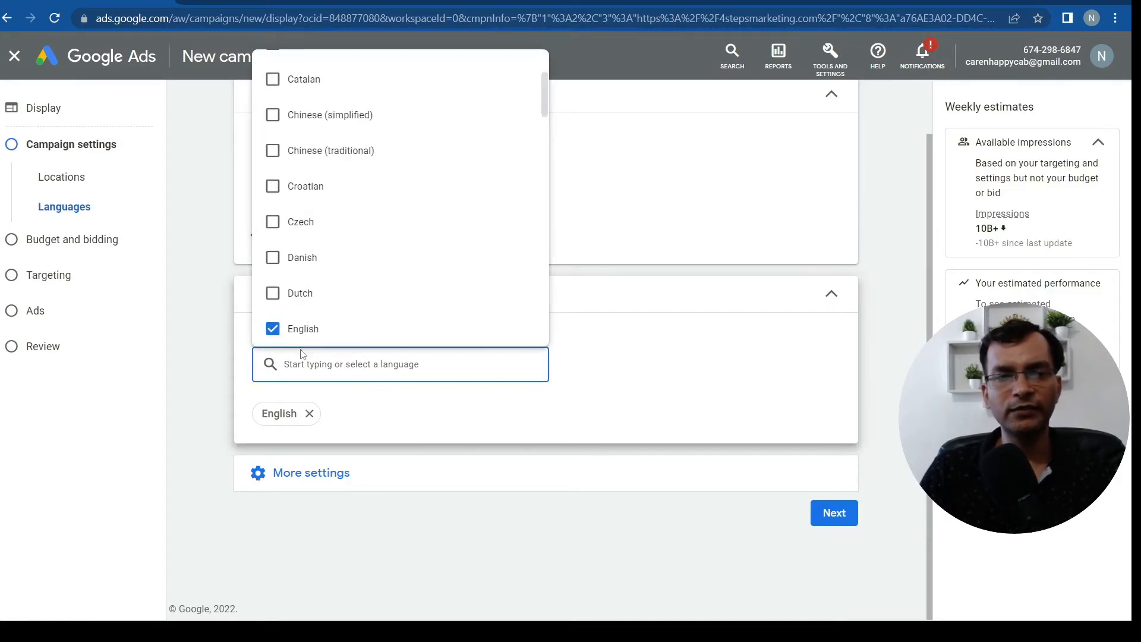
type("hindi")
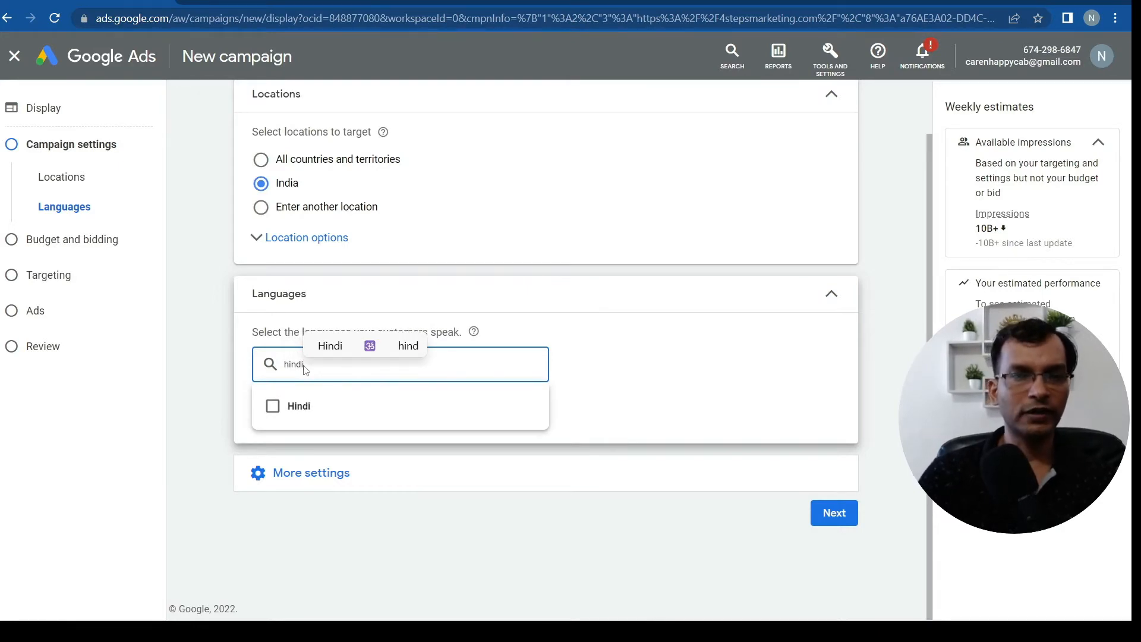
left_click(323, 348)
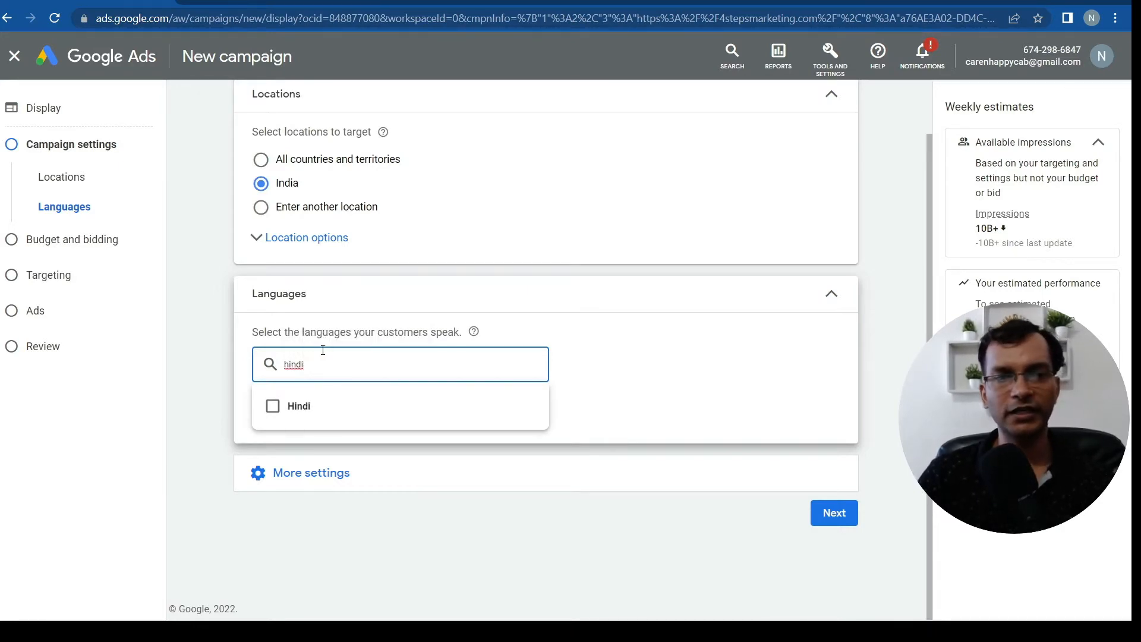
left_click(272, 406)
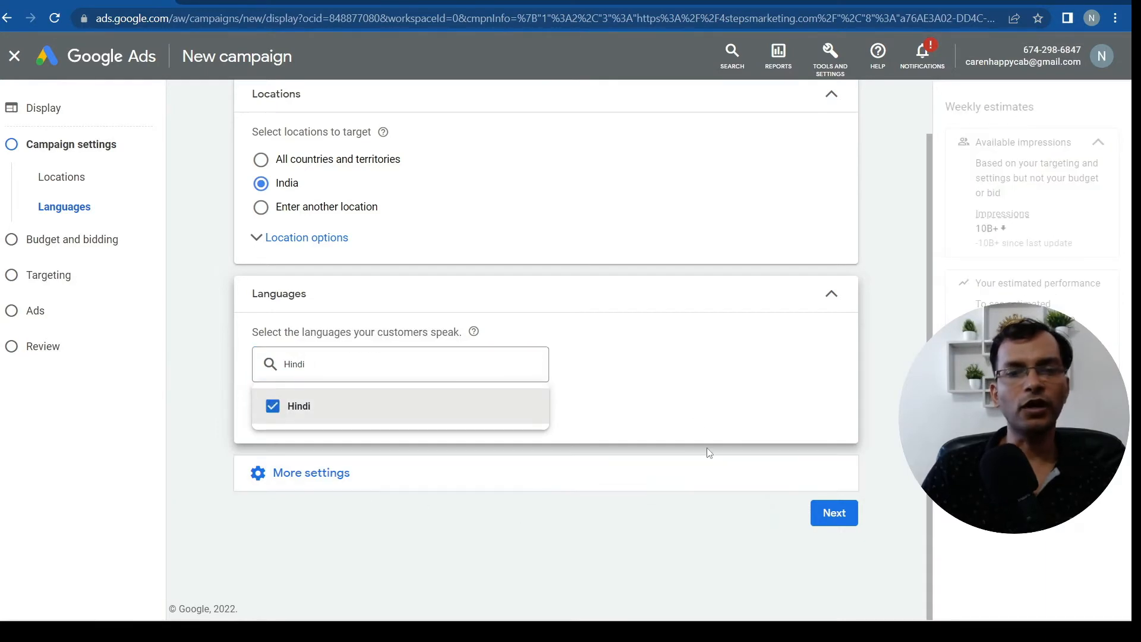
left_click(794, 394)
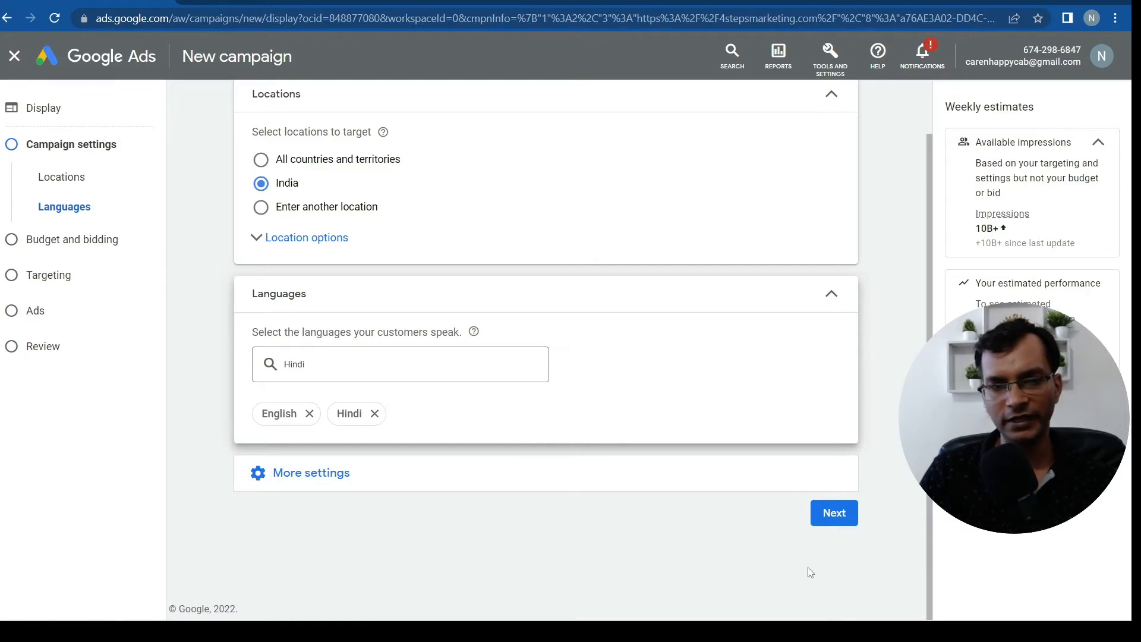
Expand the additional campaign settings and review the ad schedule options.
left_click(313, 473)
scroll(594, 487, "down", 4)
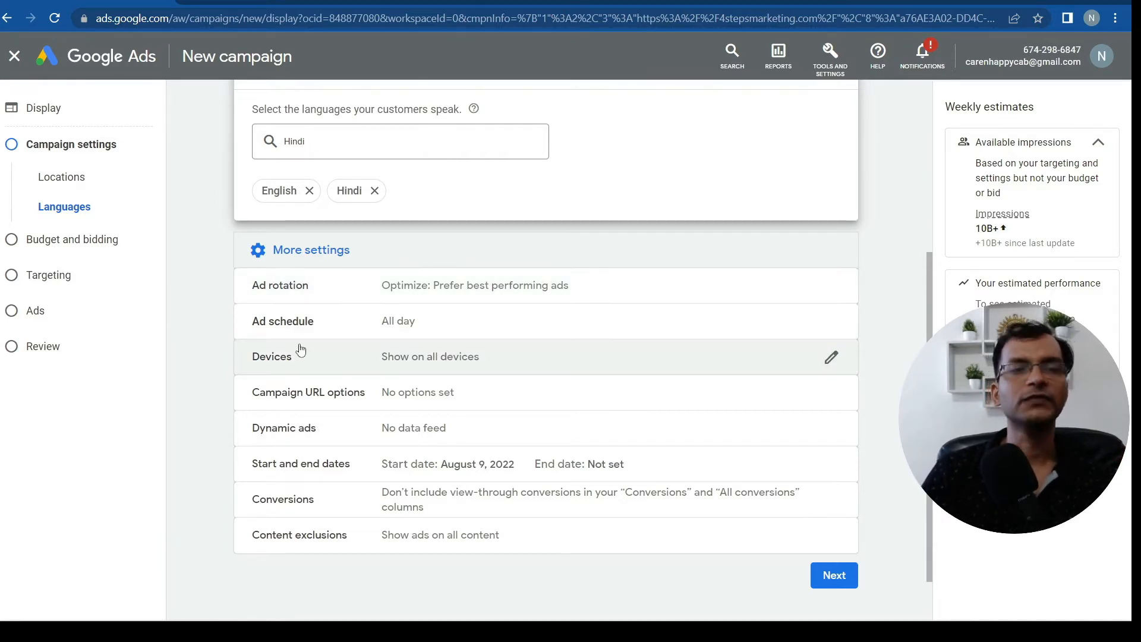
left_click(449, 323)
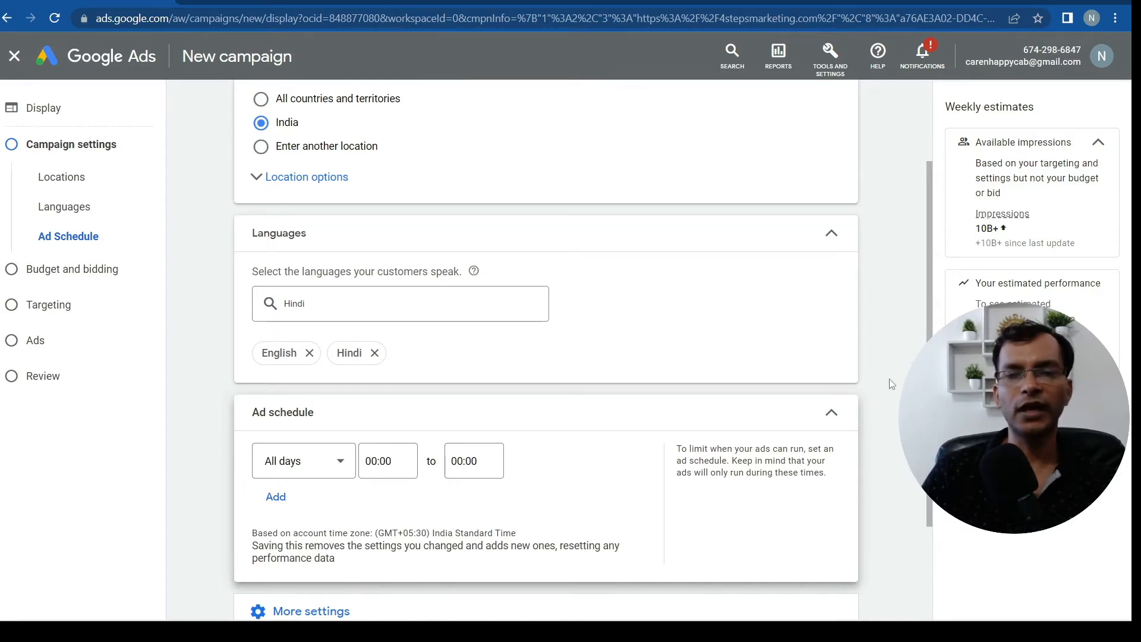
left_click(829, 412)
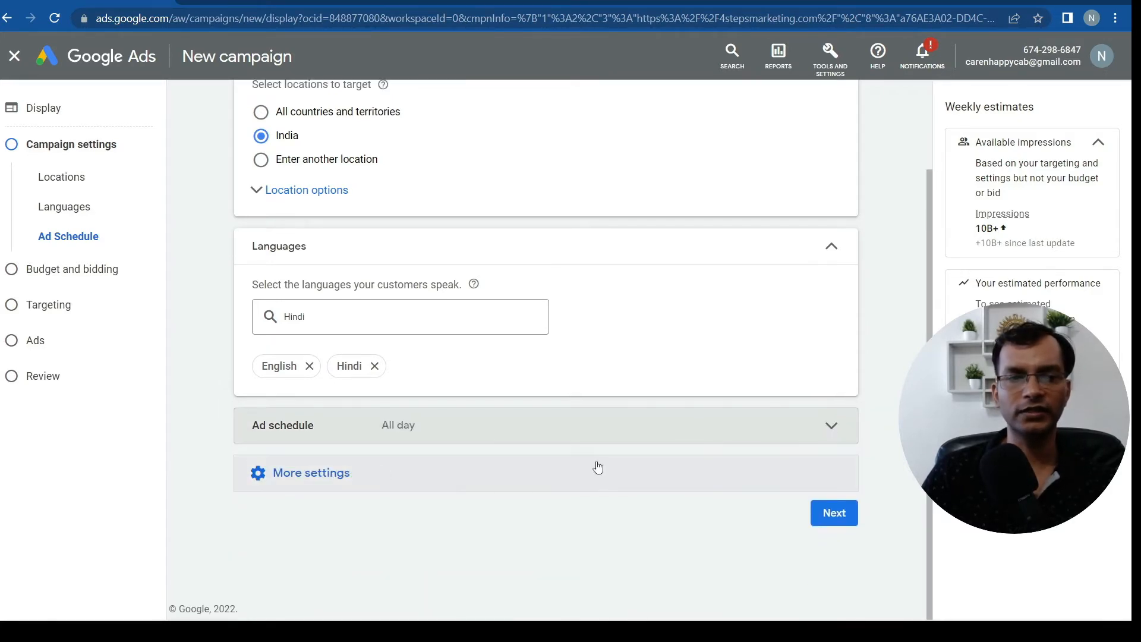
Try specific device targeting in the additional settings, and return the campaign to showing on all devices.
left_click(351, 475)
scroll(564, 410, "down", 3)
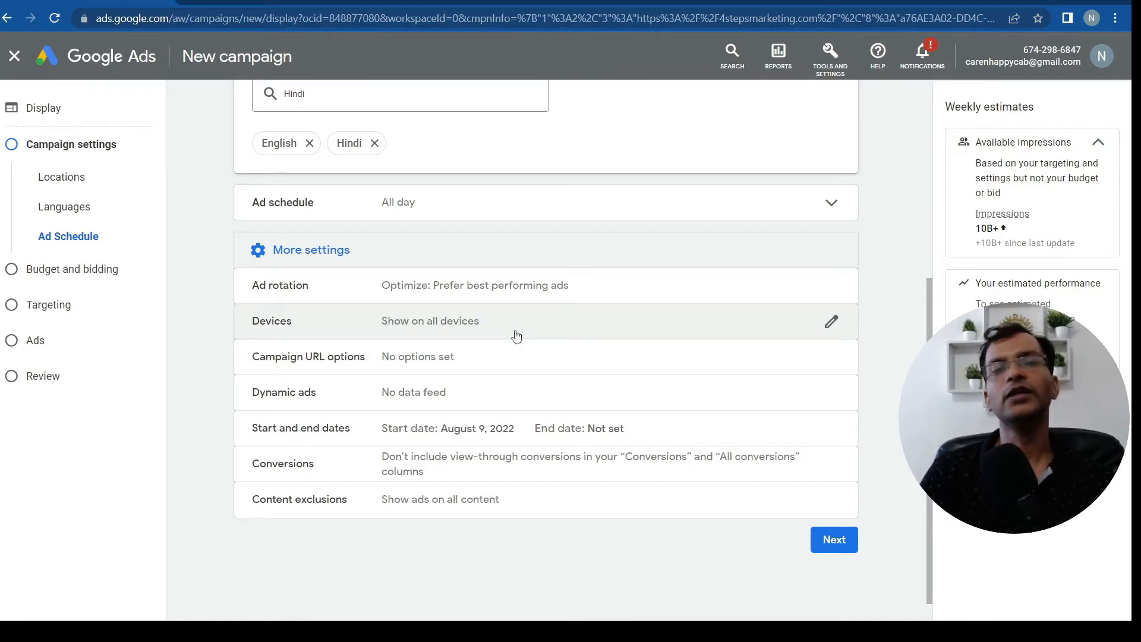
left_click(829, 334)
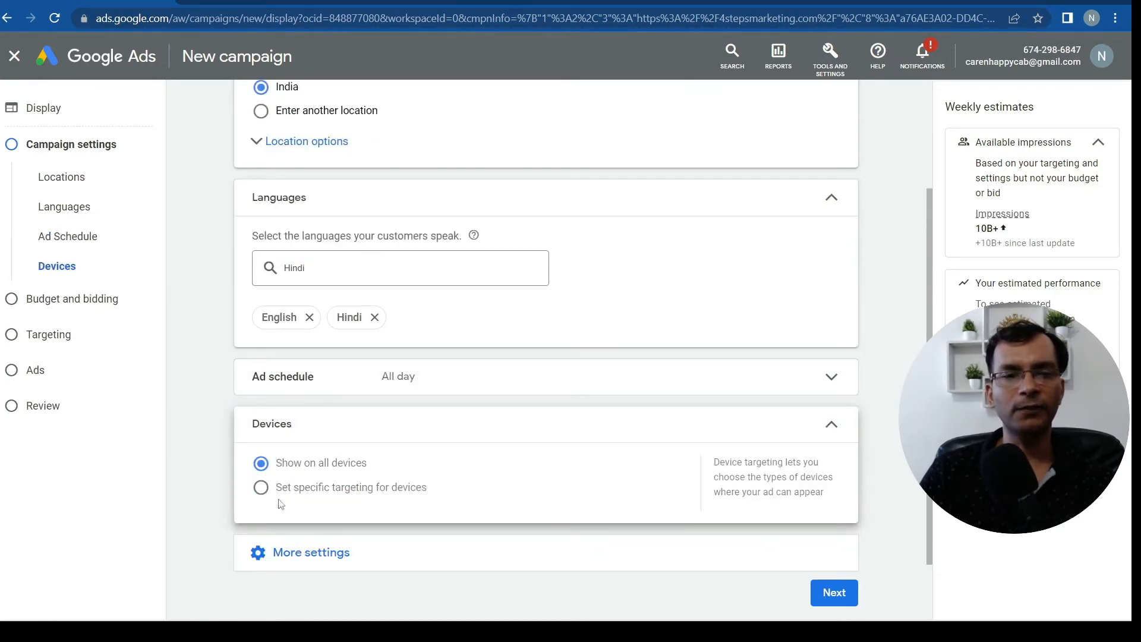
scroll(629, 437, "down", 2)
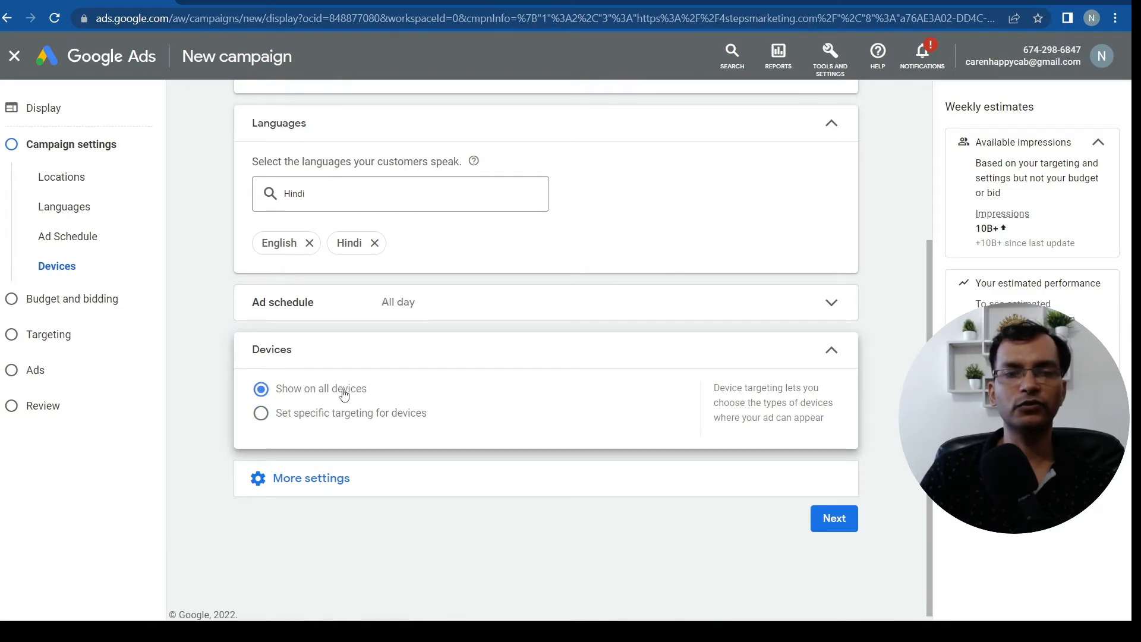
left_click(260, 414)
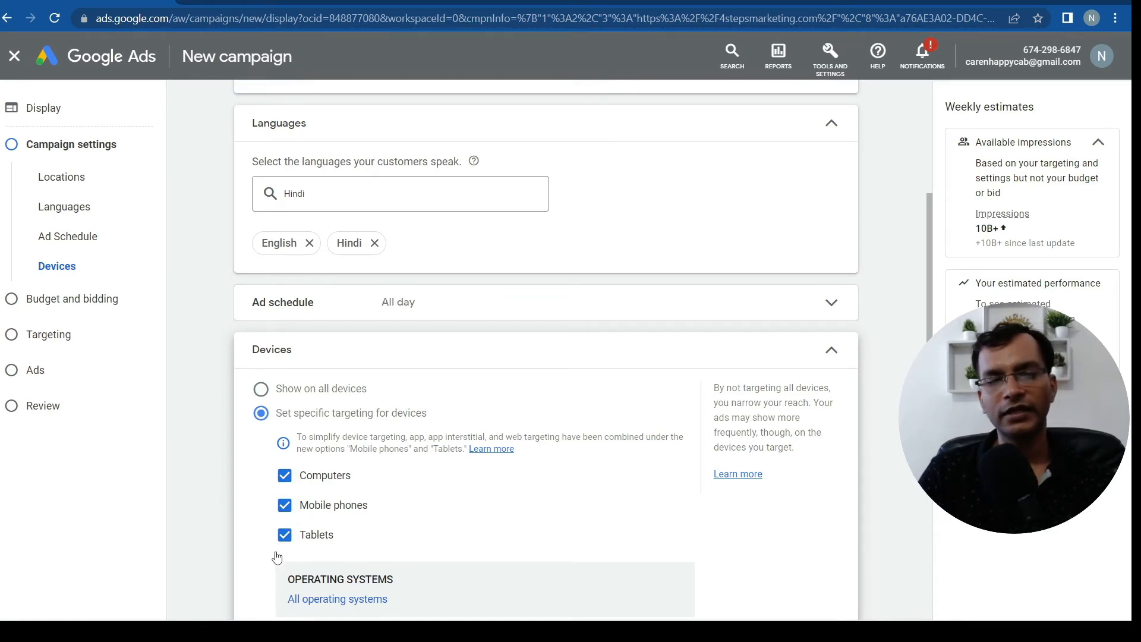
left_click(260, 389)
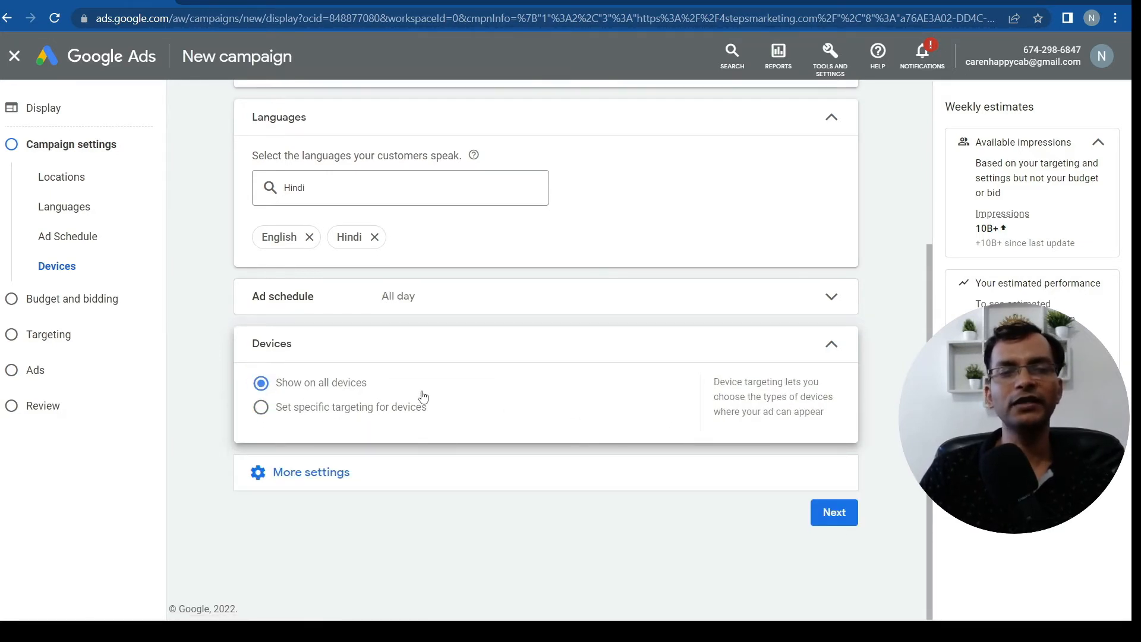
Expand the campaign's remaining settings to review them, and continue to the budget and bidding stage.
left_click(331, 475)
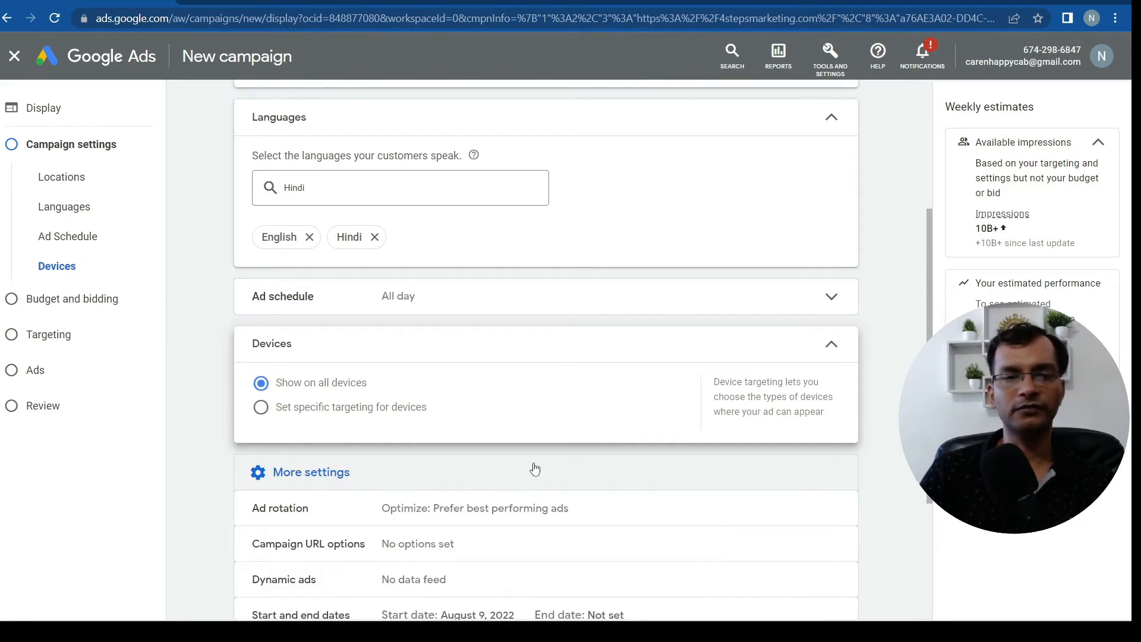
scroll(552, 452, "down", 3)
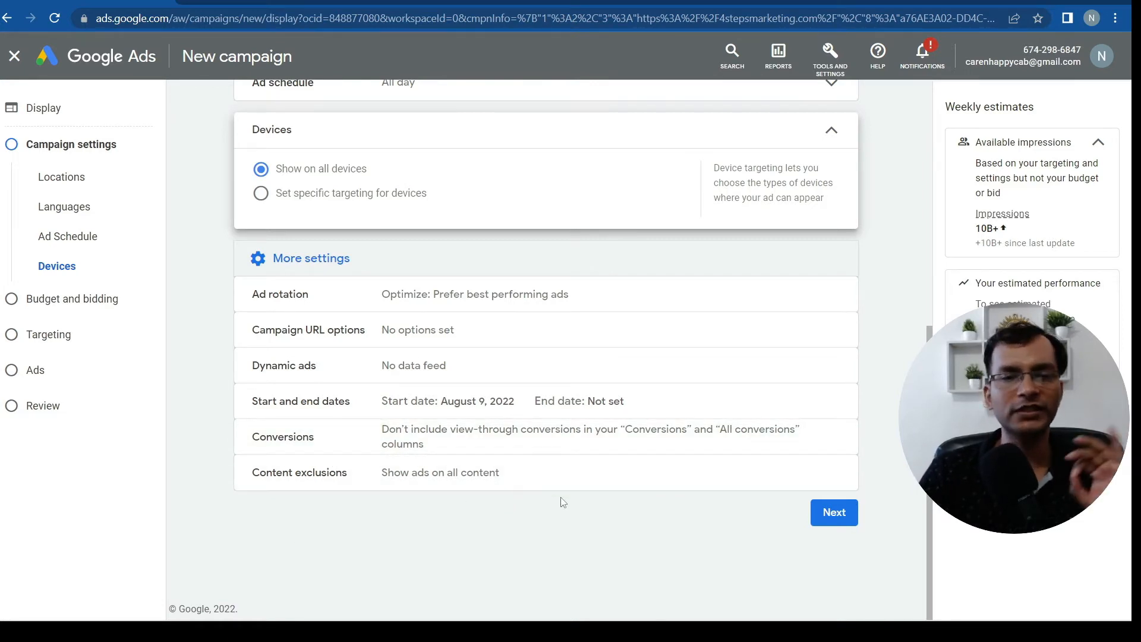
left_click(840, 523)
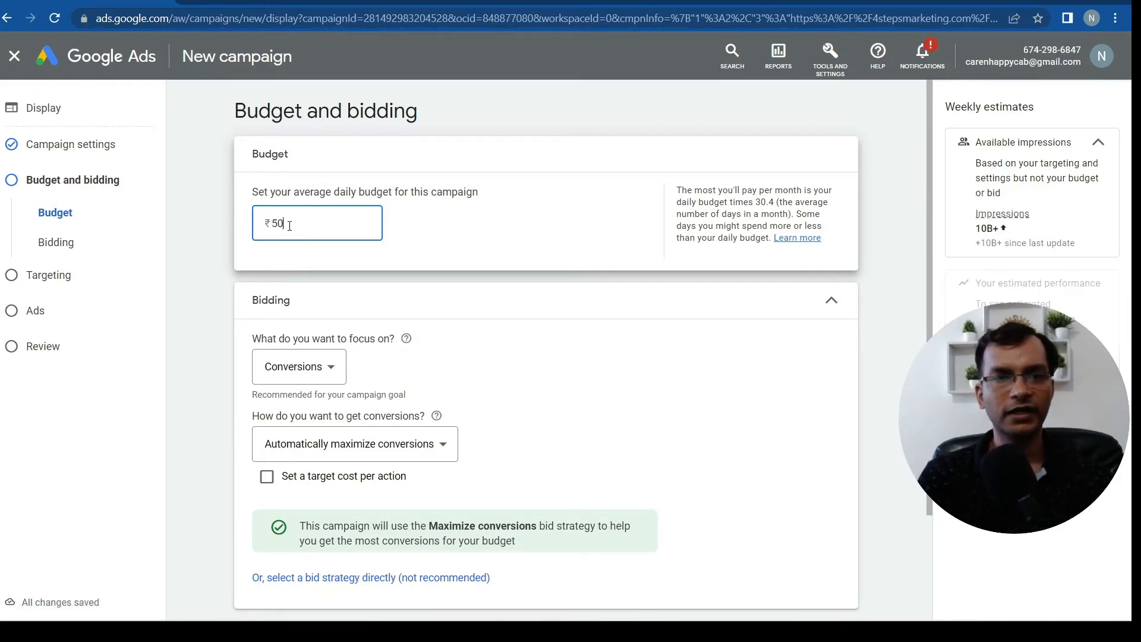
Set the campaign's average daily budget to ₹500 and keep the bidding section expanded.
type("0")
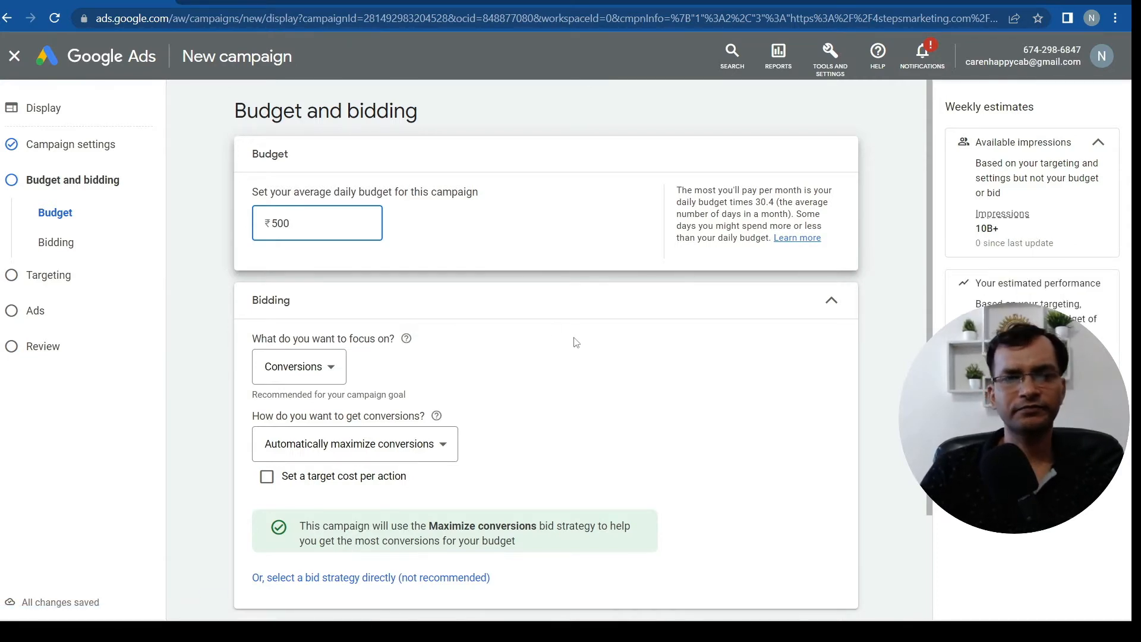
left_click(603, 315)
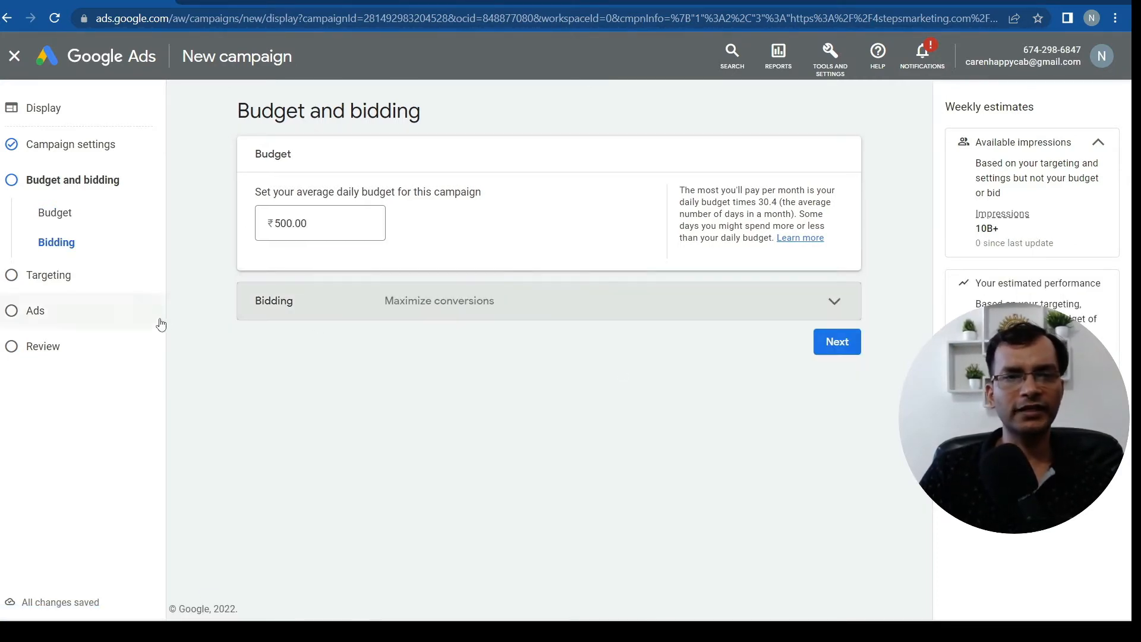
left_click(272, 310)
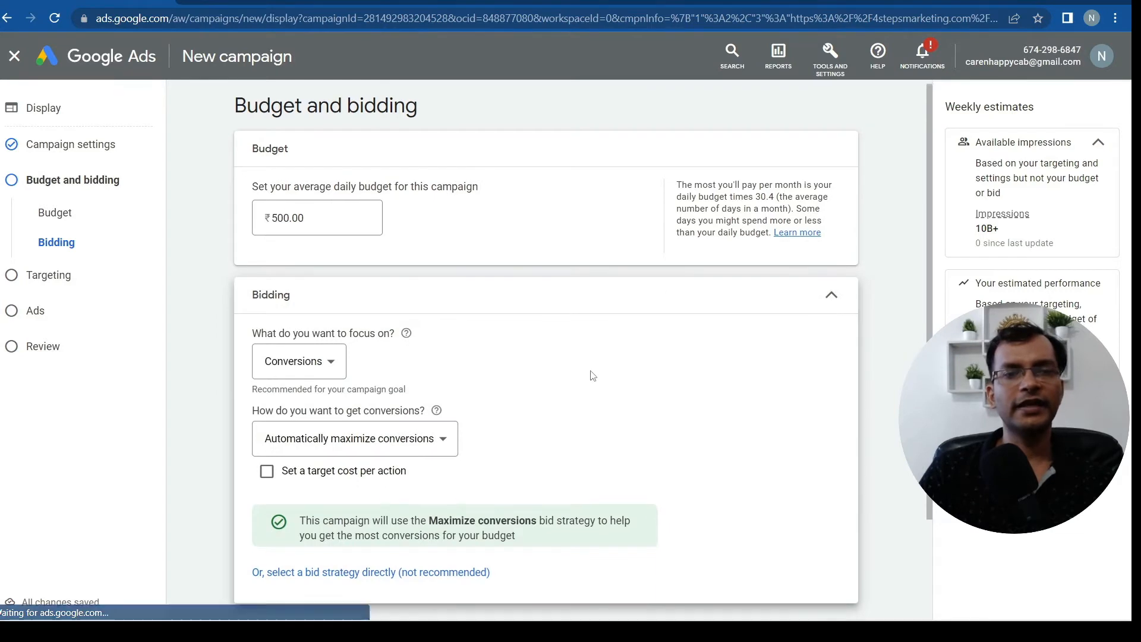
Review the available bidding focus options, leaving the campaign focused on Conversions.
scroll(588, 368, "down", 3)
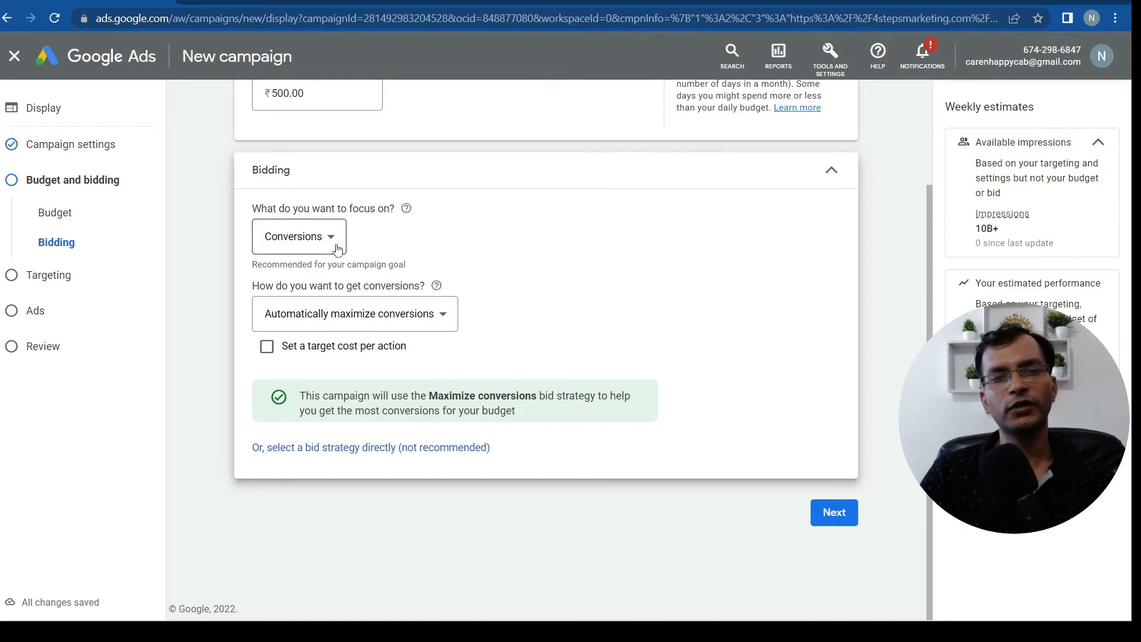
left_click(328, 274)
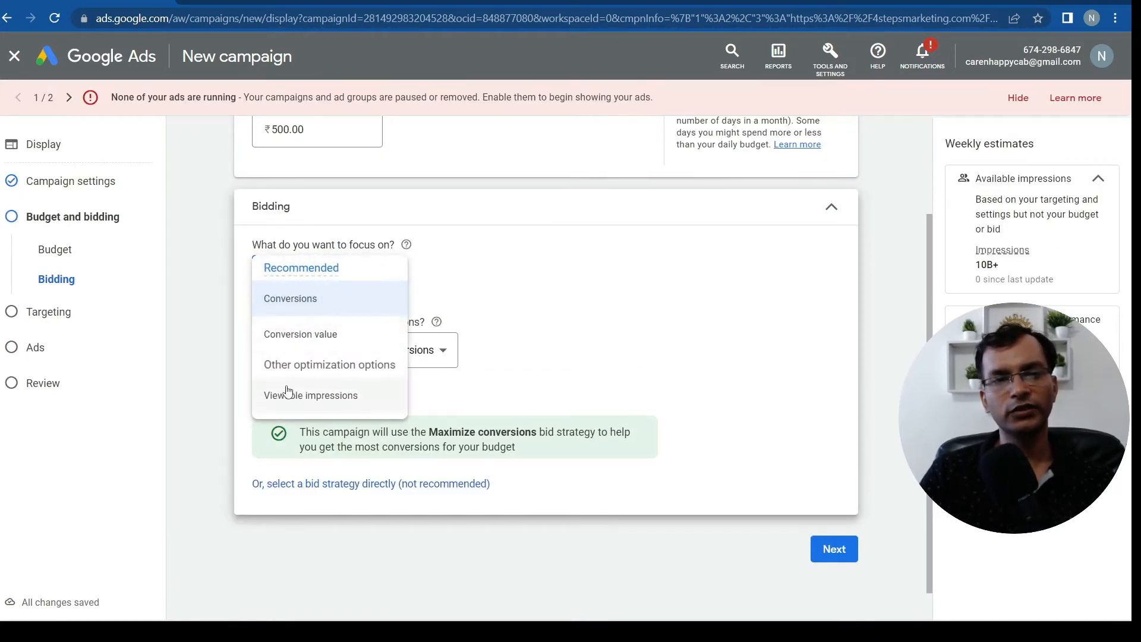
left_click(470, 275)
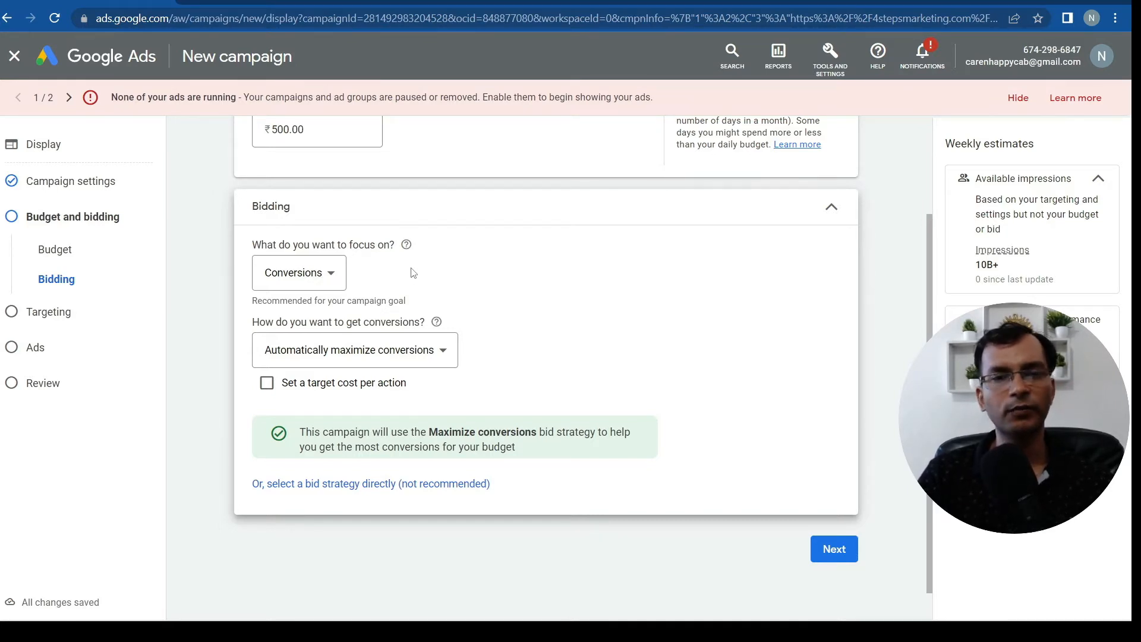
Select Manual CPC directly as the bid strategy, set the enhanced CPC bid to ₹10, and continue to targeting.
scroll(538, 311, "down", 1)
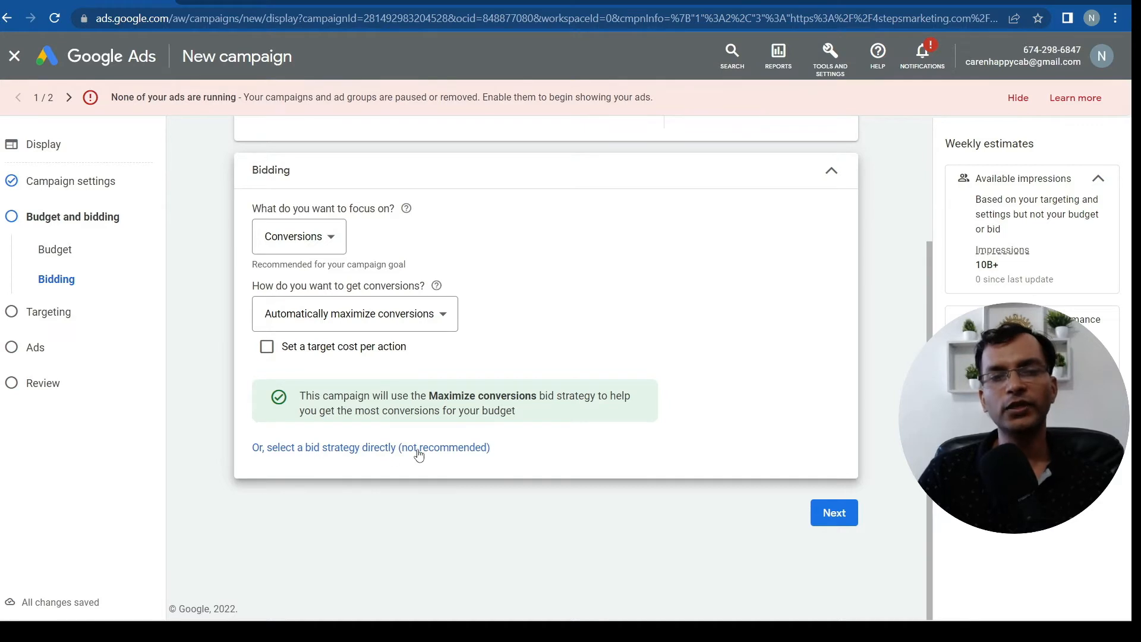
left_click(346, 453)
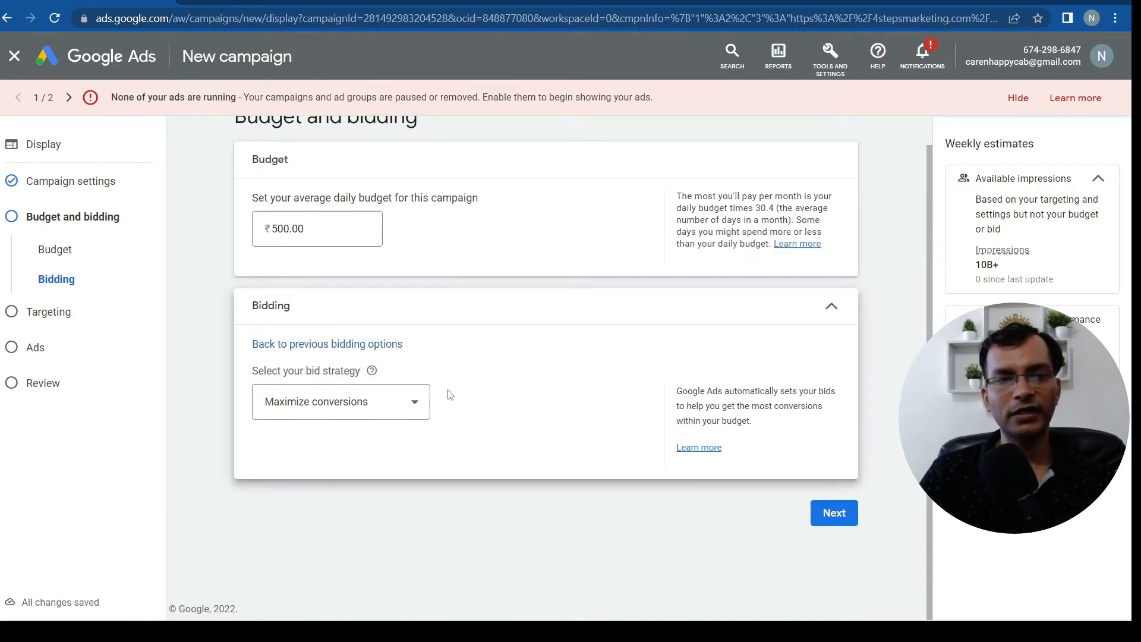
left_click(394, 404)
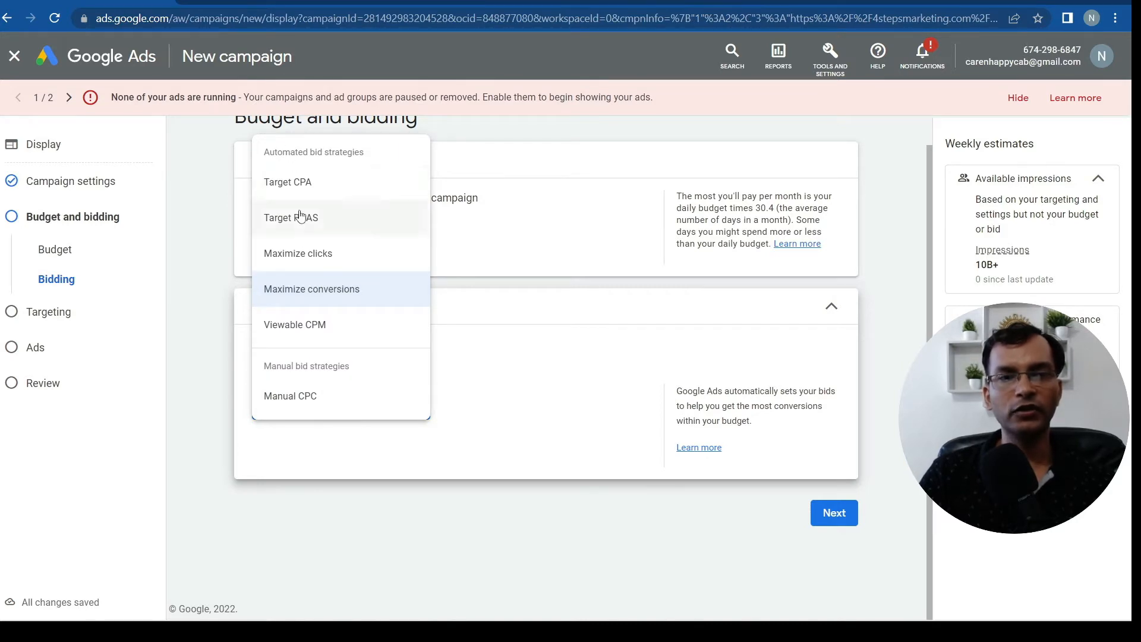
left_click(291, 398)
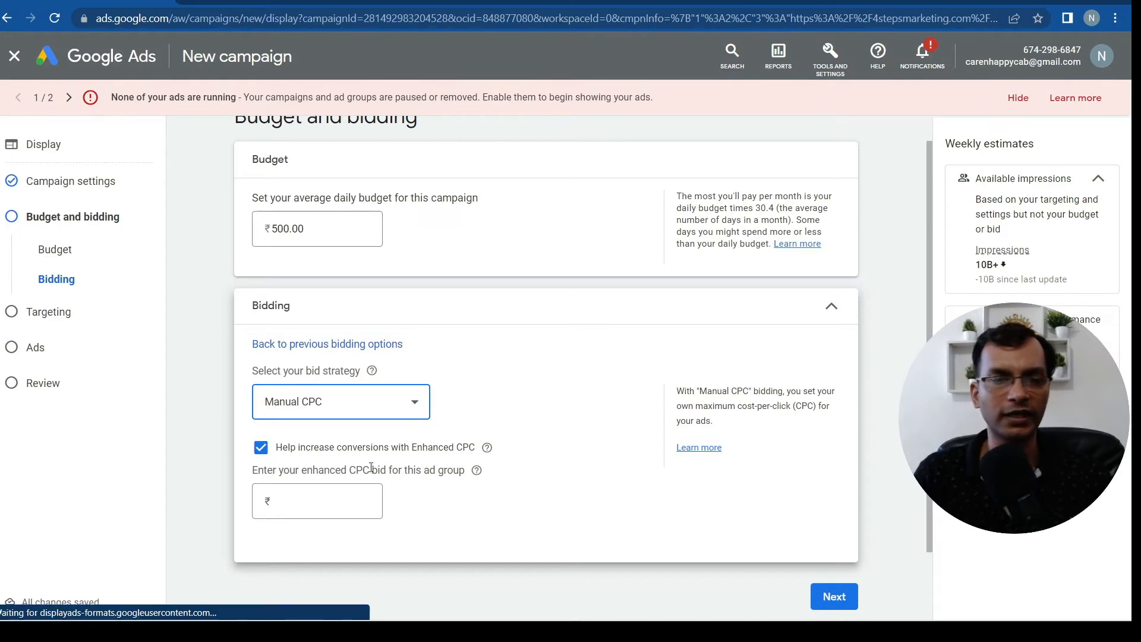
left_click(292, 498)
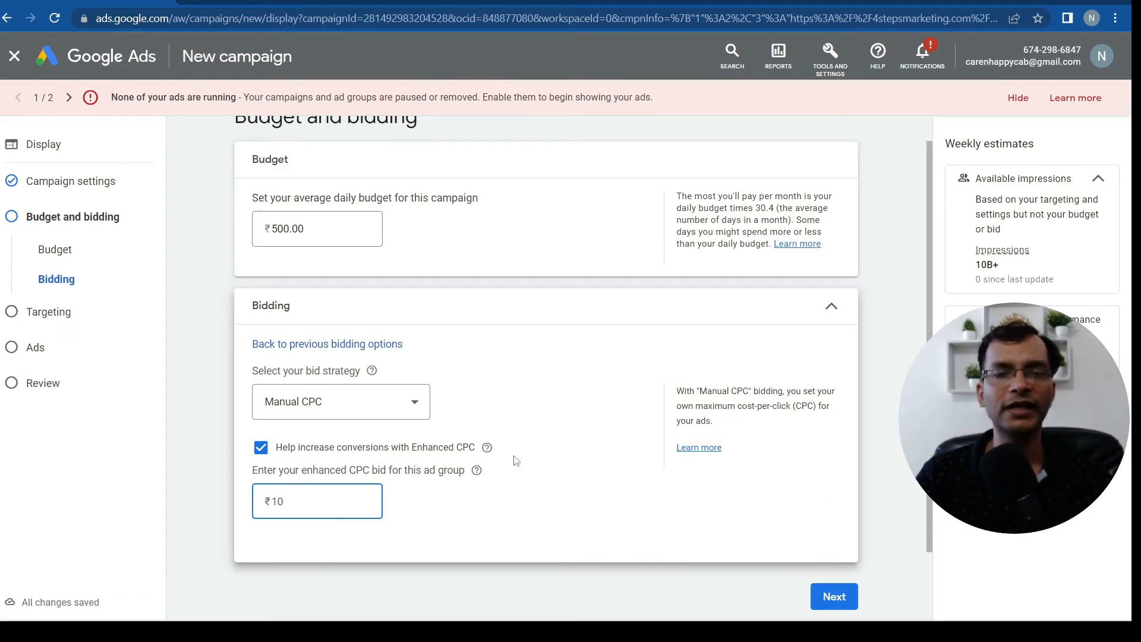
left_click(836, 603)
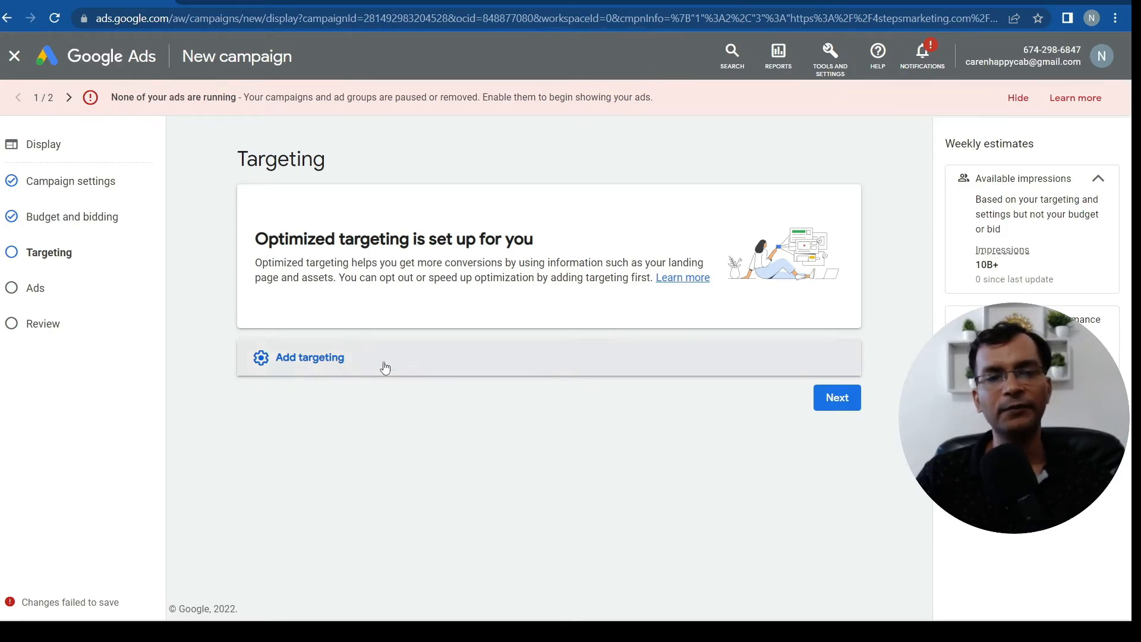
Add audience segment targeting to the campaign and look through the suggested segments.
left_click(346, 365)
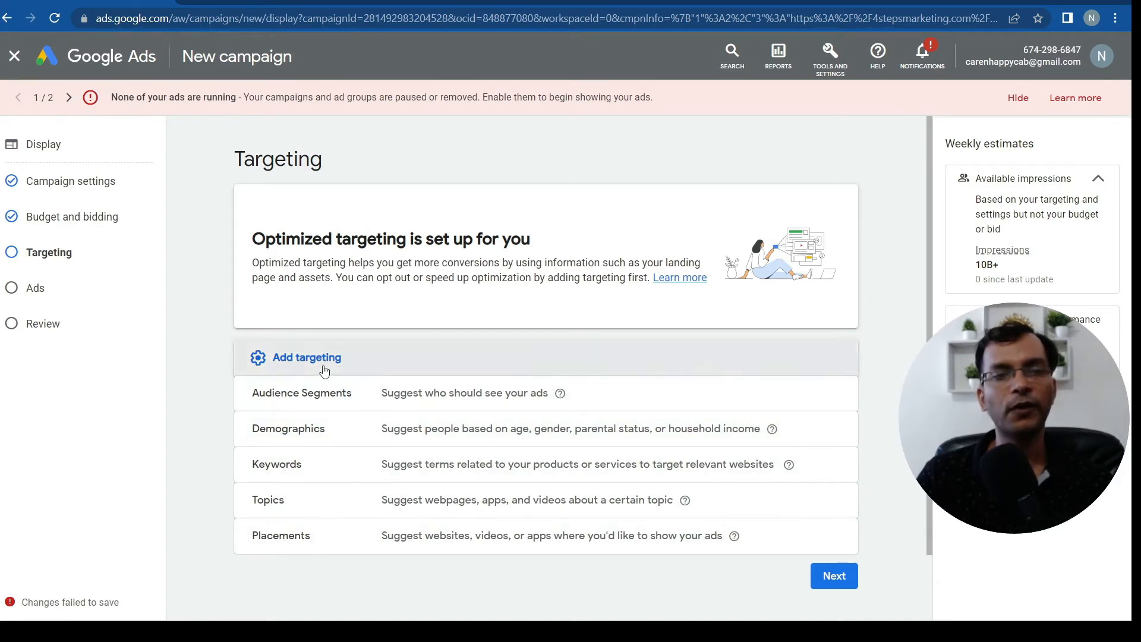
left_click(315, 404)
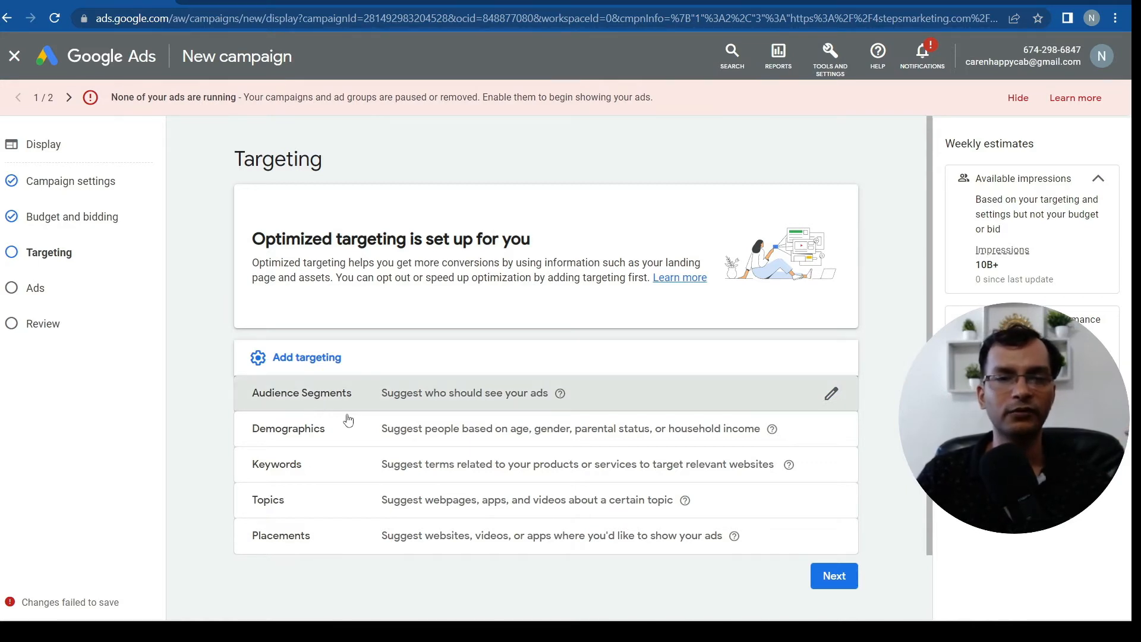
scroll(489, 493, "down", 3)
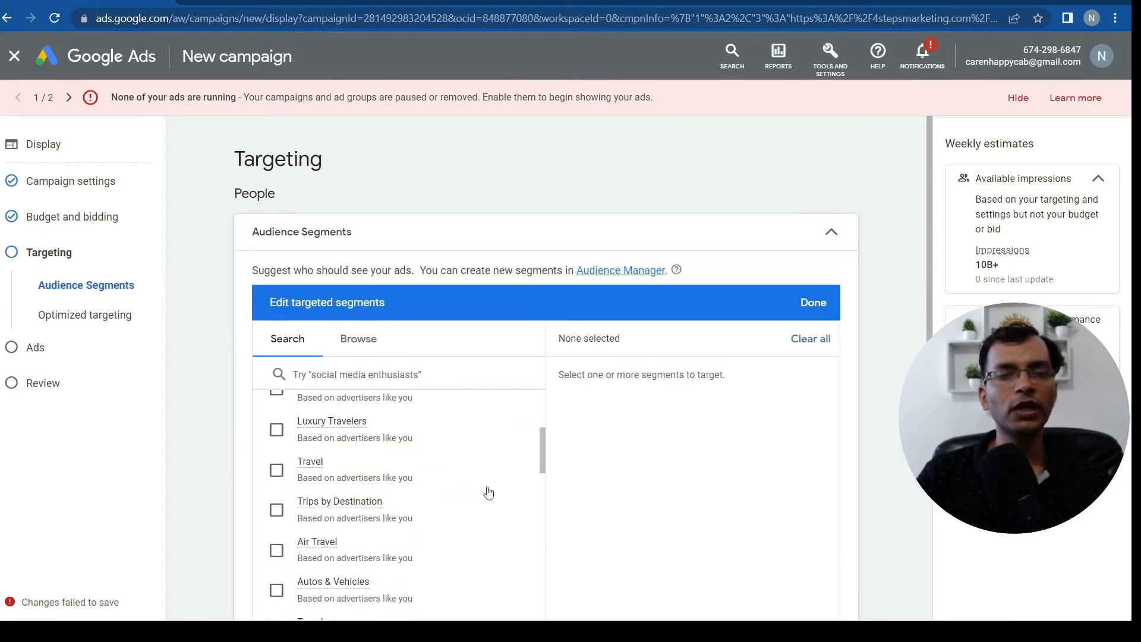
scroll(416, 554, "down", 3)
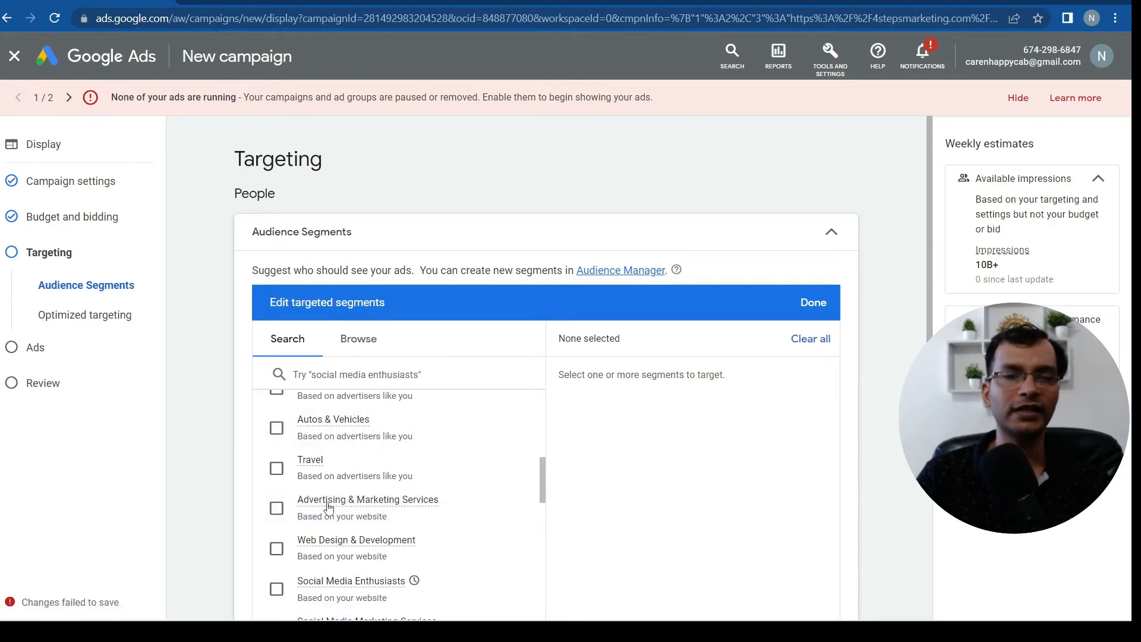
Search the audience segments for "small business" and target the Business Professionals affinity segment.
left_click(348, 372)
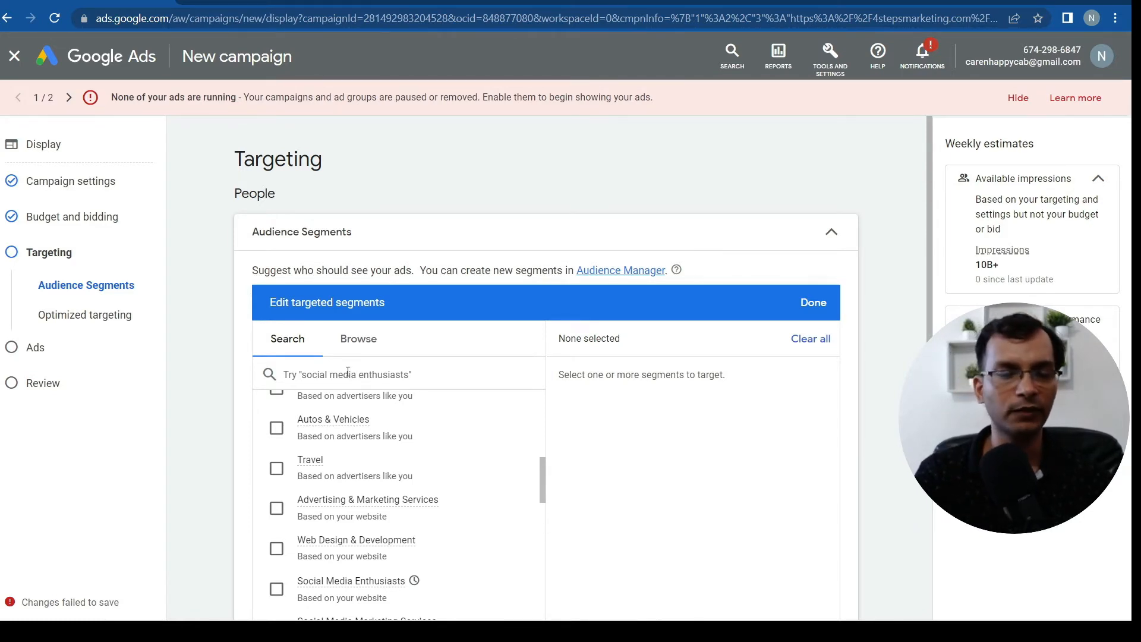
type("small ")
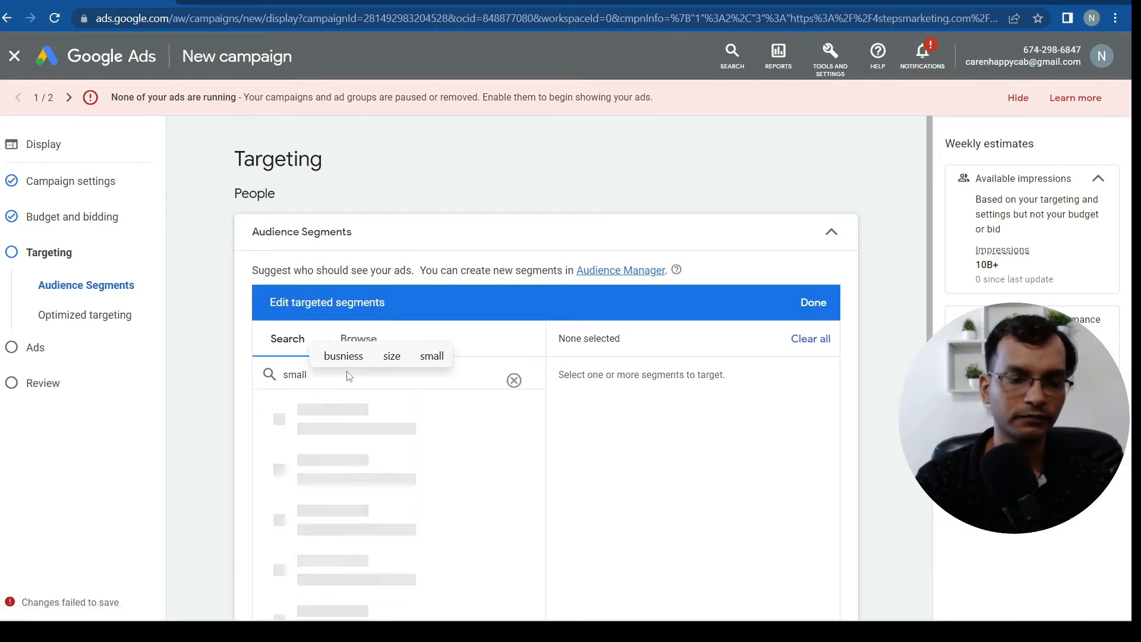
type("business")
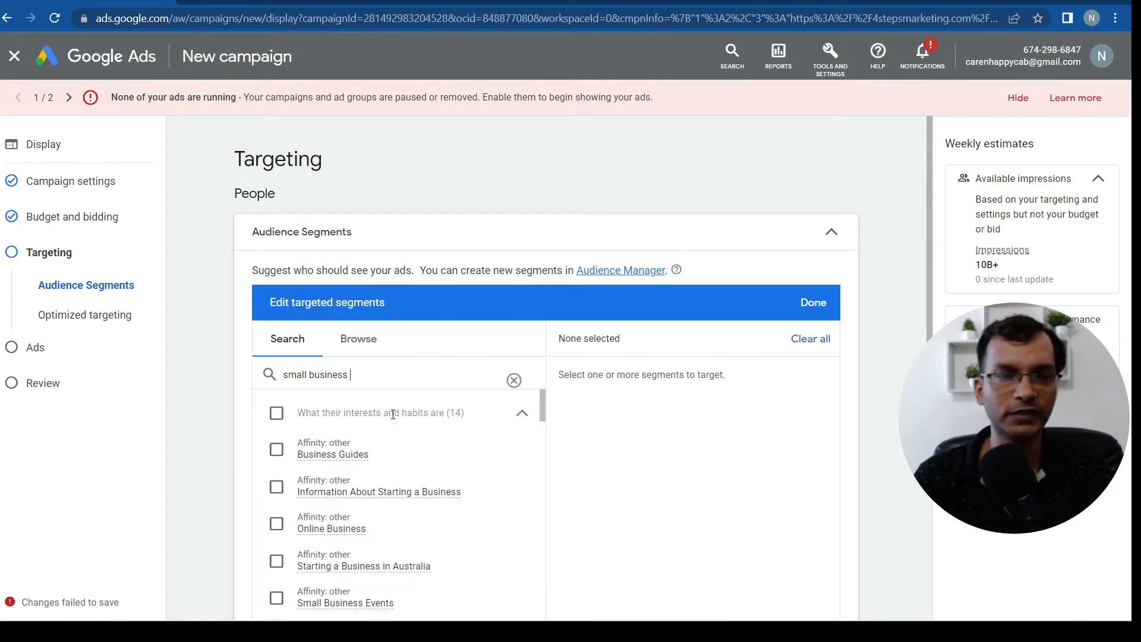
scroll(411, 468, "down", 3)
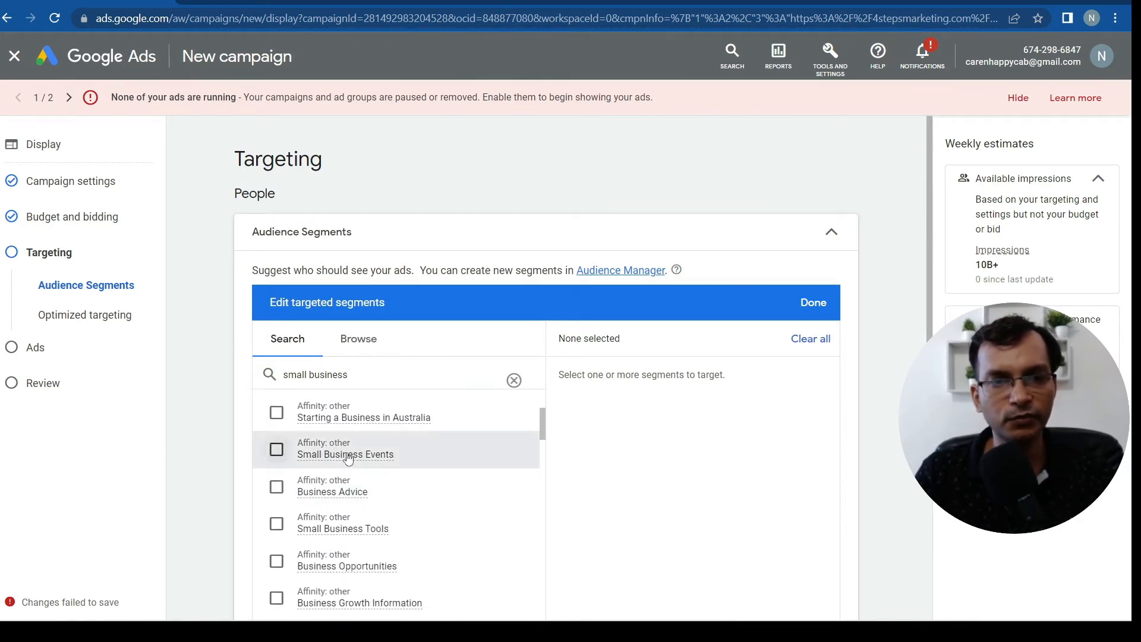
scroll(367, 488, "down", 1)
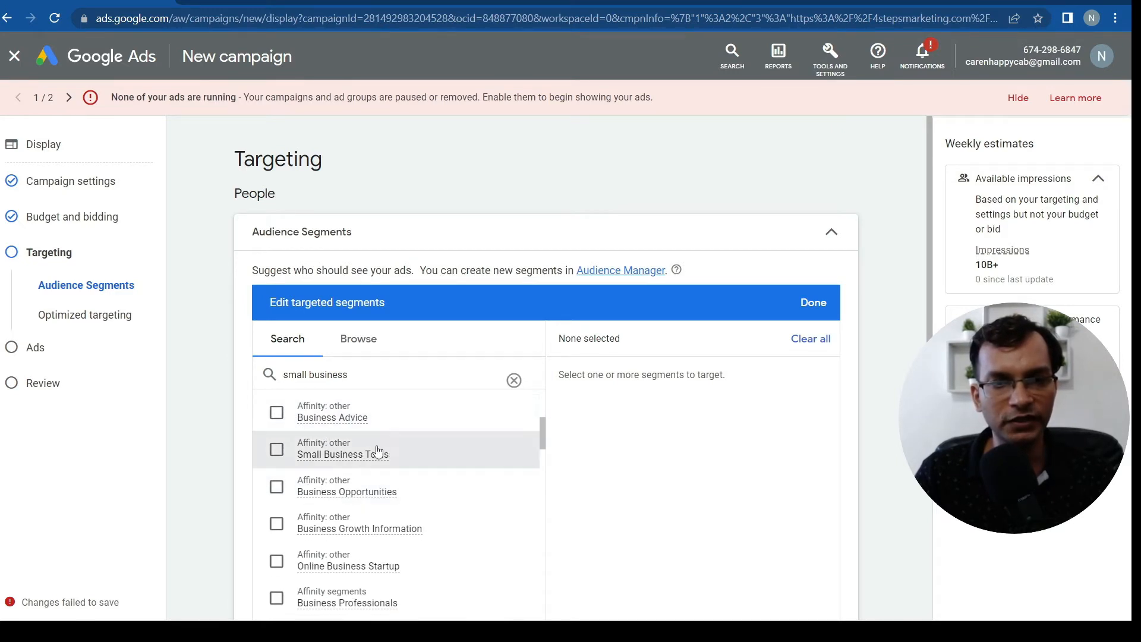
scroll(357, 478, "down", 1)
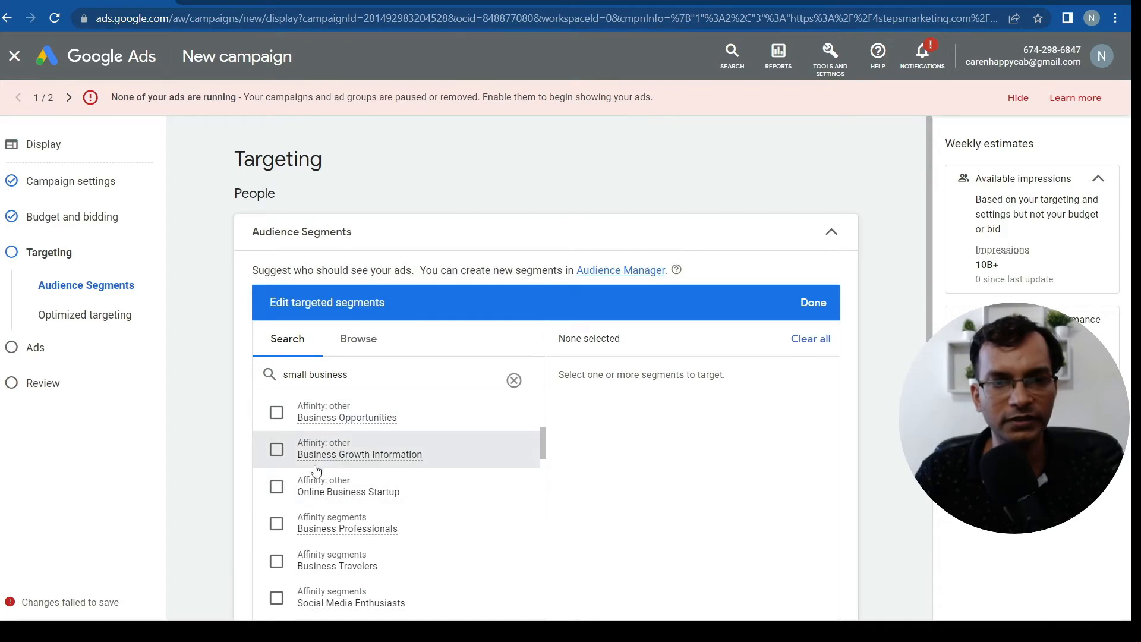
scroll(373, 482, "down", 2)
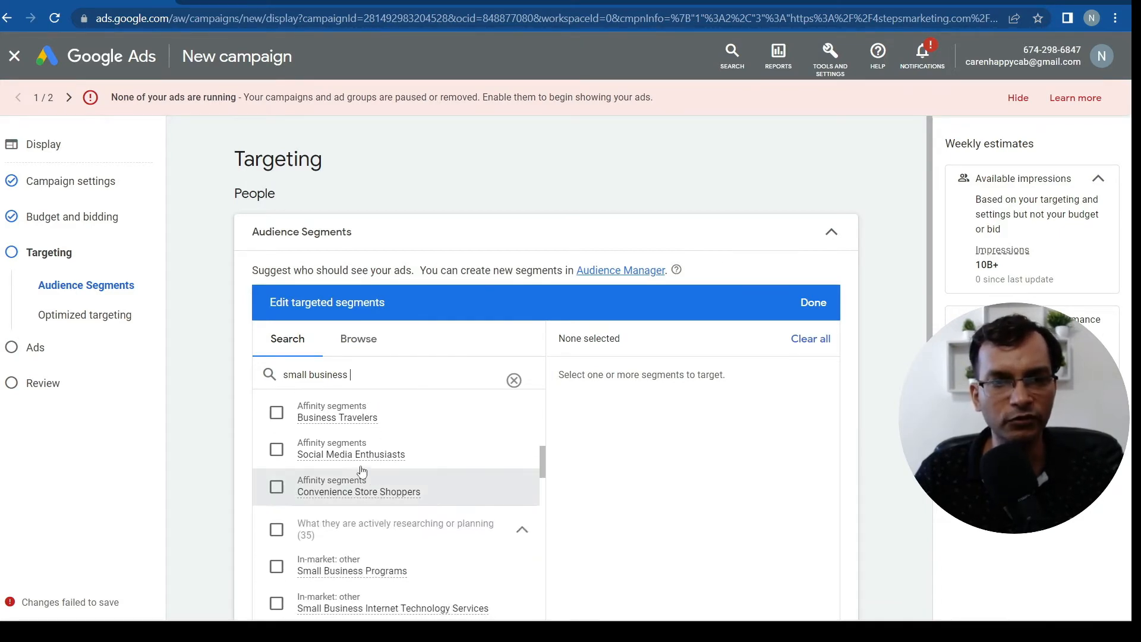
scroll(369, 458, "up", 2)
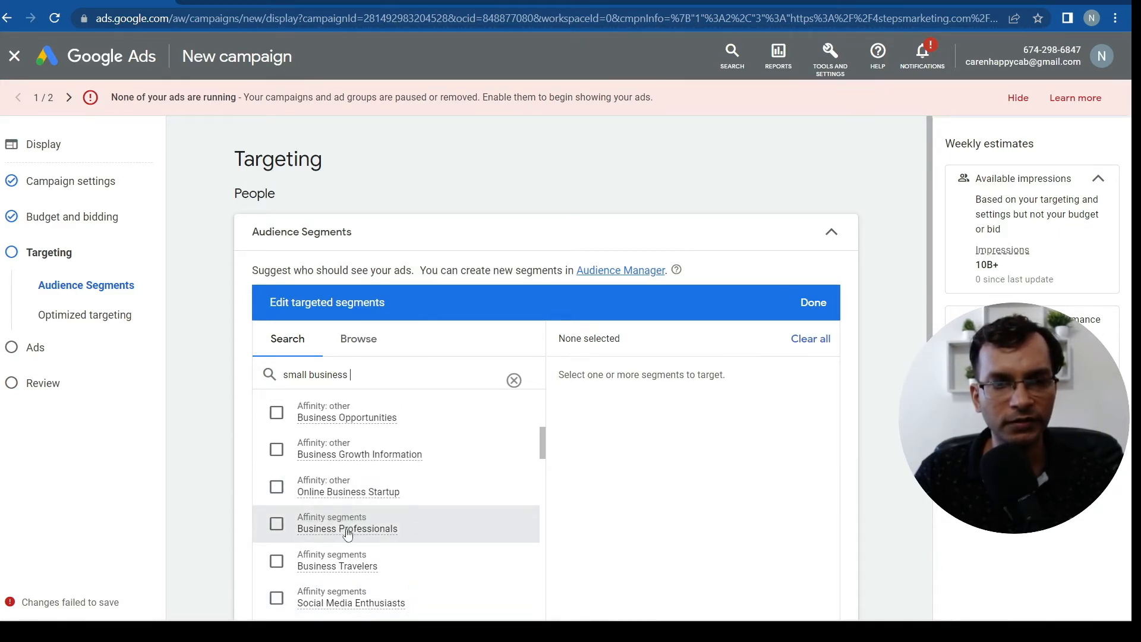
mouse_move(355, 534)
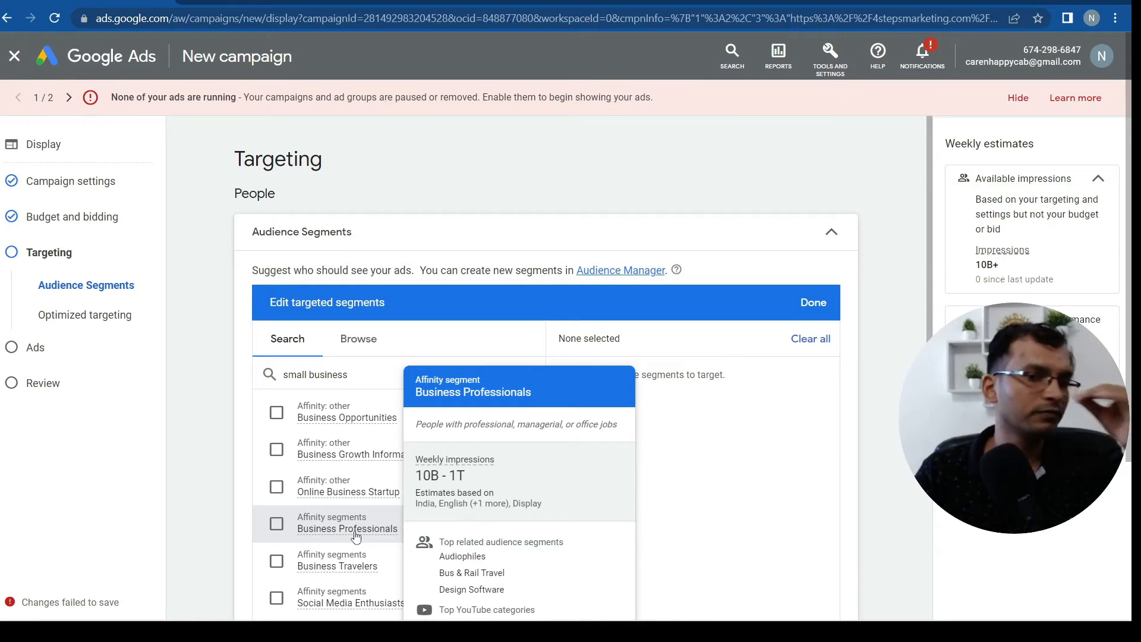
left_click(275, 525)
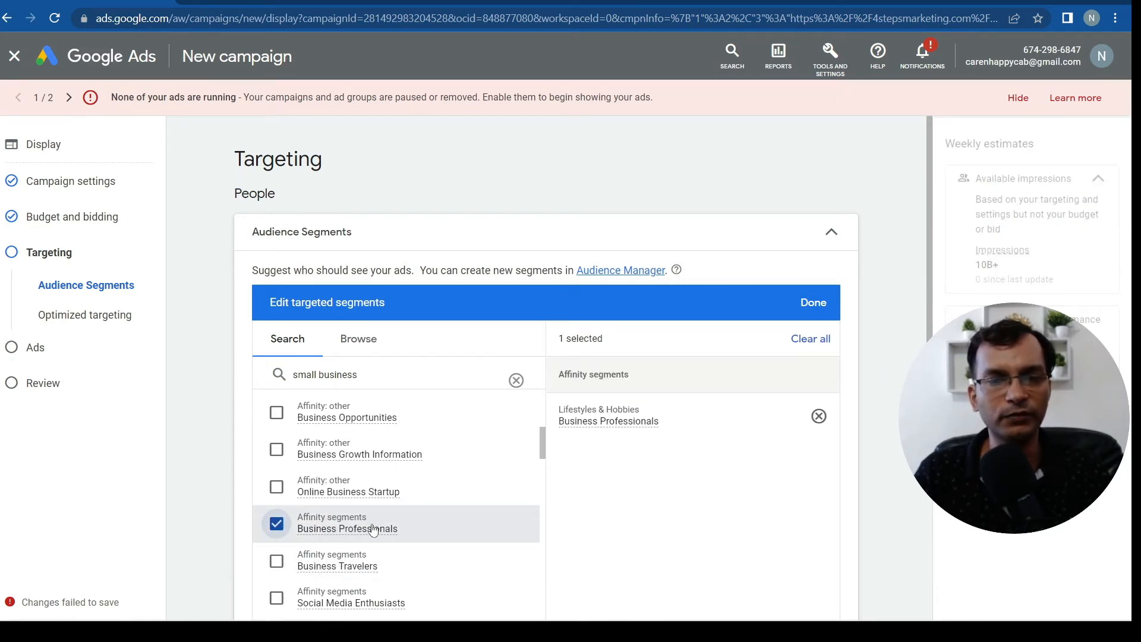
Add Business Opportunities and Convenience Store Shoppers to the targeted audience segments.
scroll(383, 519, "down", 2)
scroll(383, 518, "up", 4)
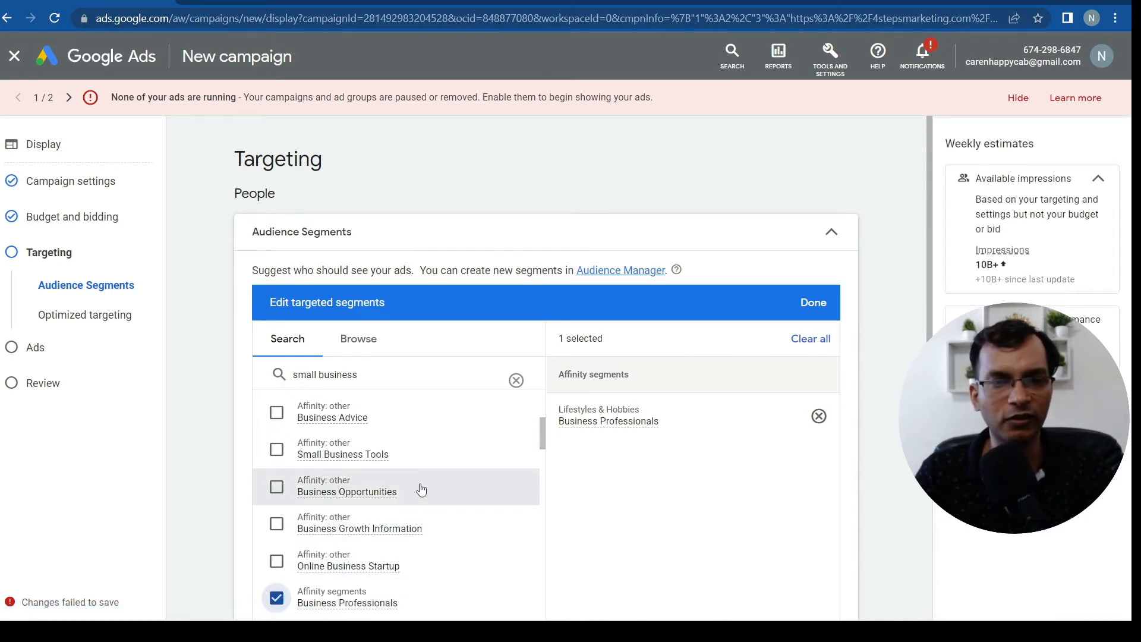
left_click(277, 487)
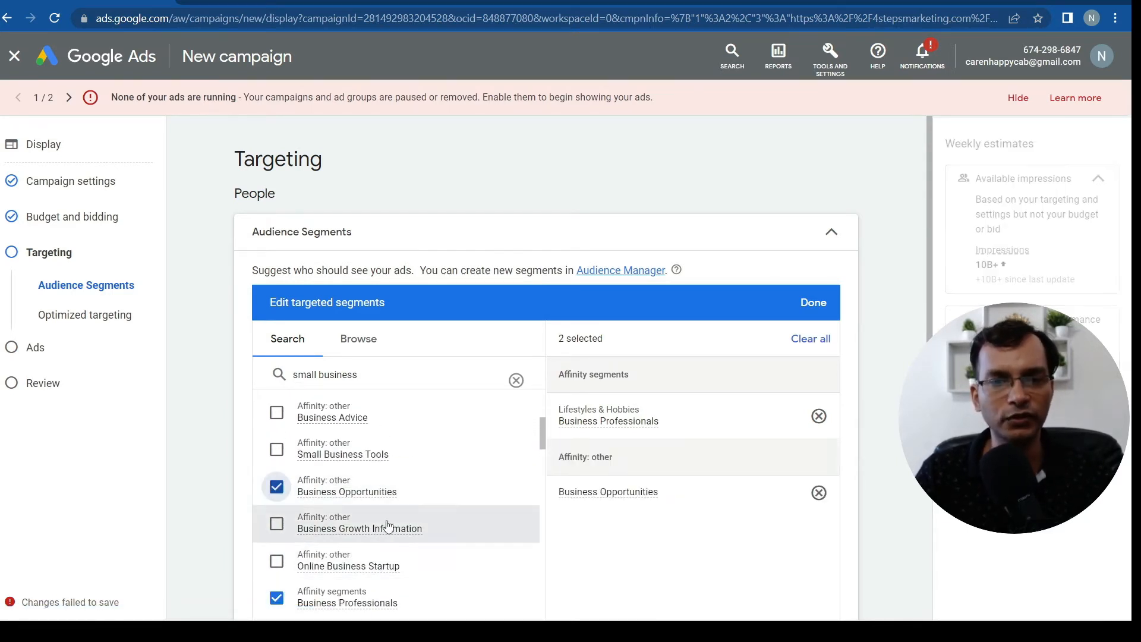
mouse_move(340, 494)
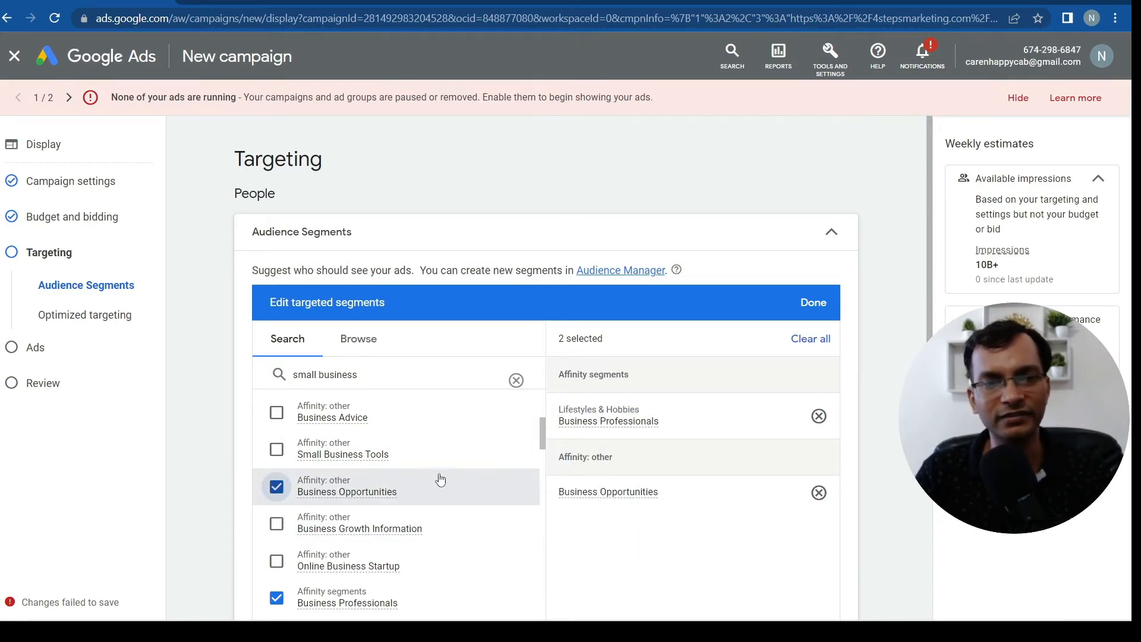
scroll(445, 473, "down", 3)
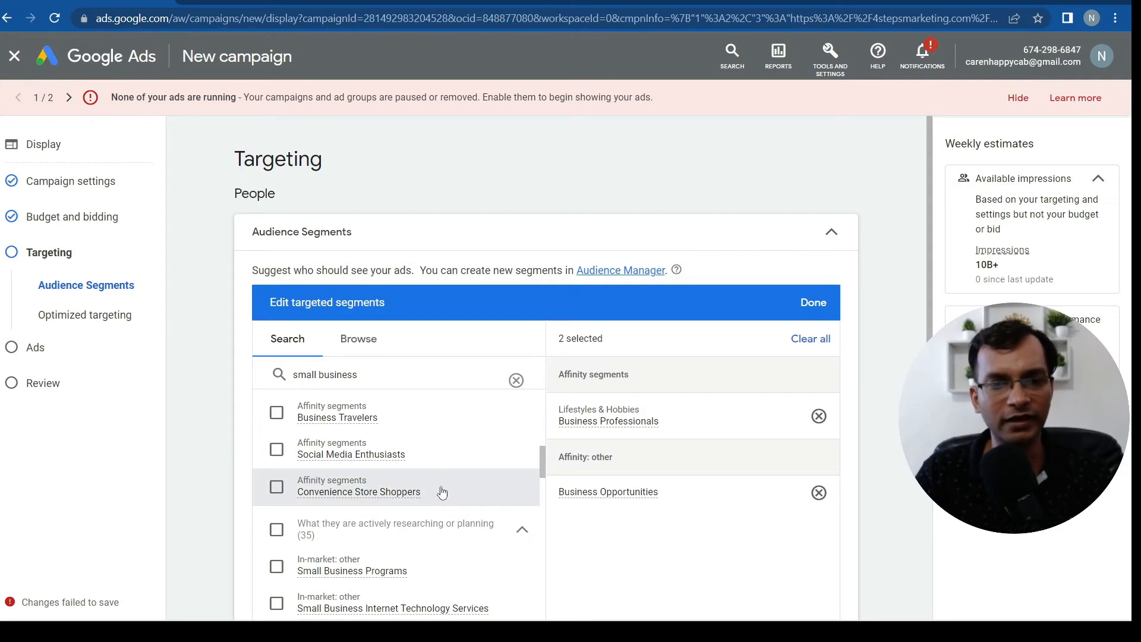
scroll(422, 504, "down", 1)
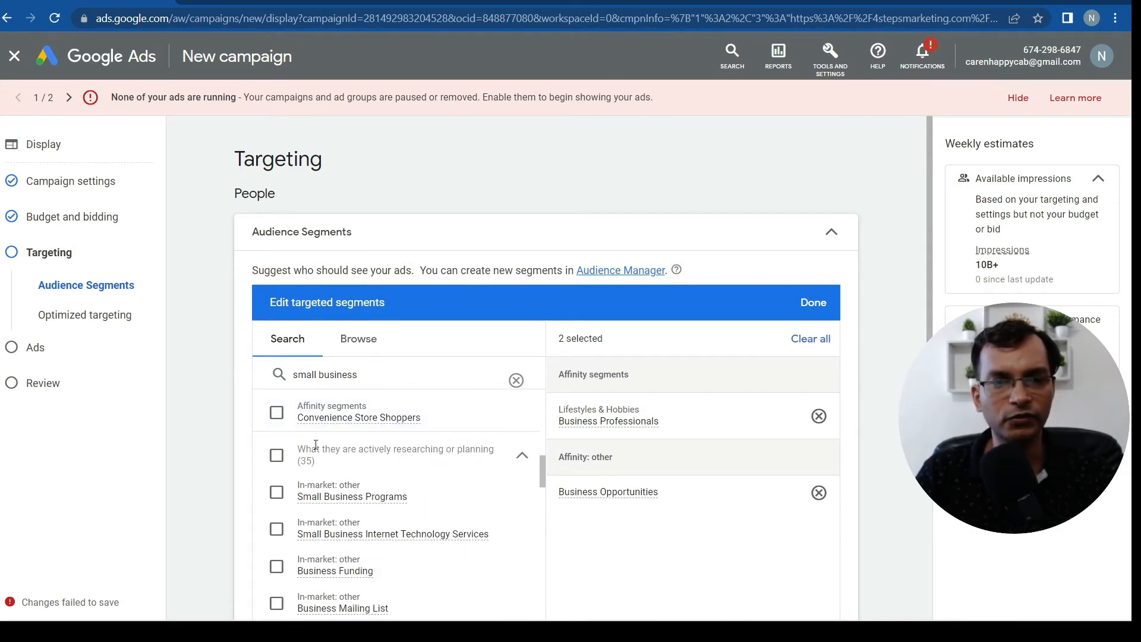
left_click(274, 413)
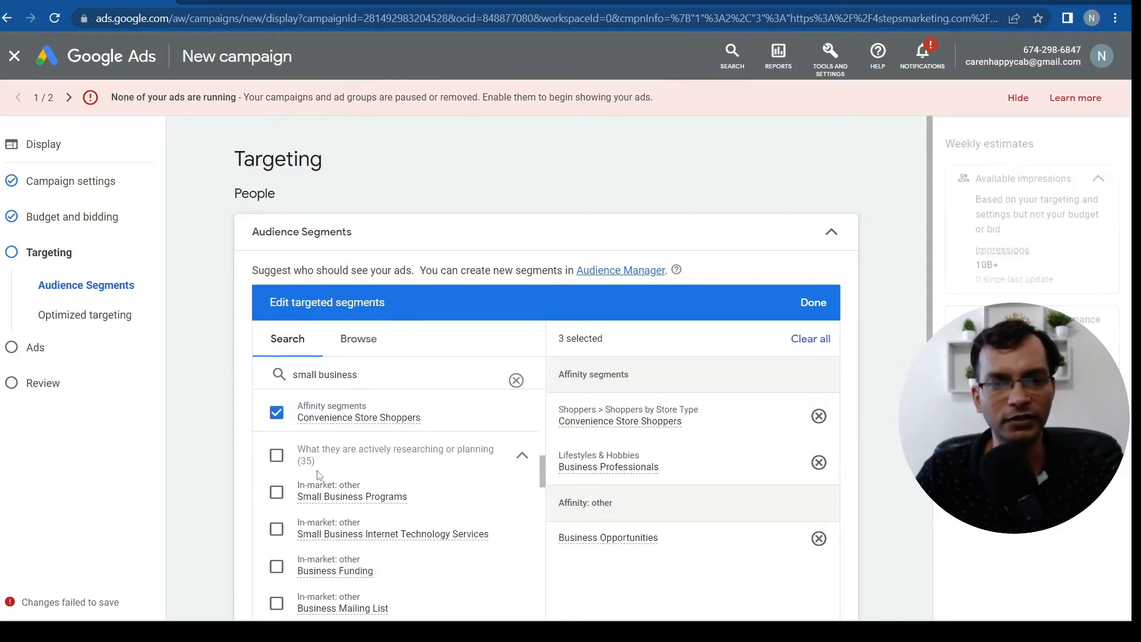
Remove the Convenience Store Shoppers and Business Professionals affinity segments from the targeted audience segments.
left_click(364, 420)
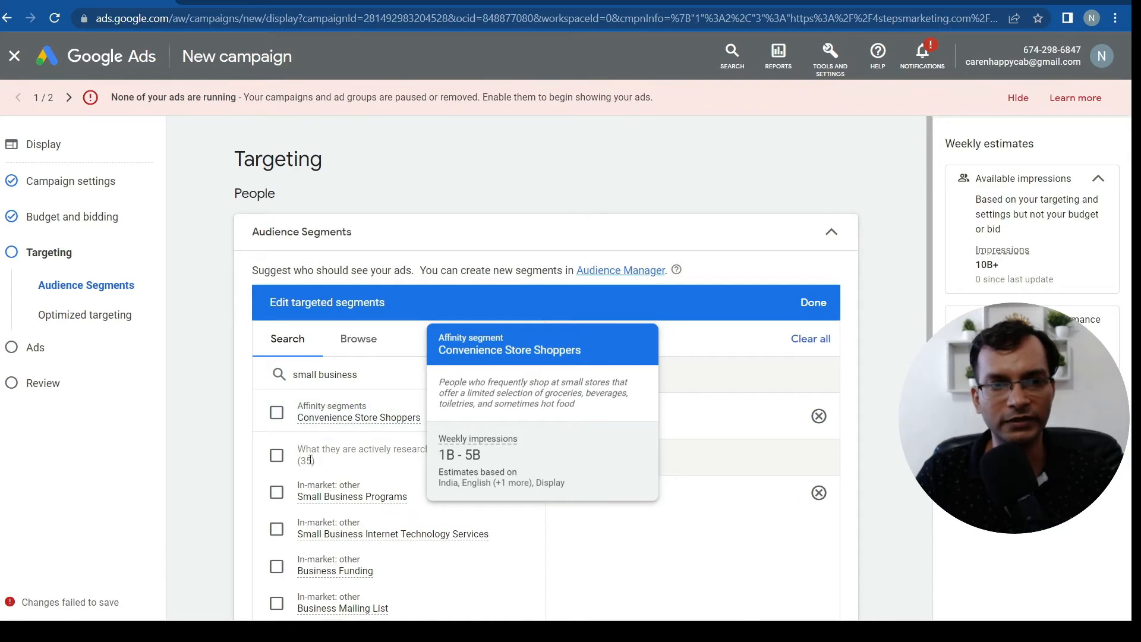
scroll(428, 487, "down", 1)
scroll(426, 485, "down", 2)
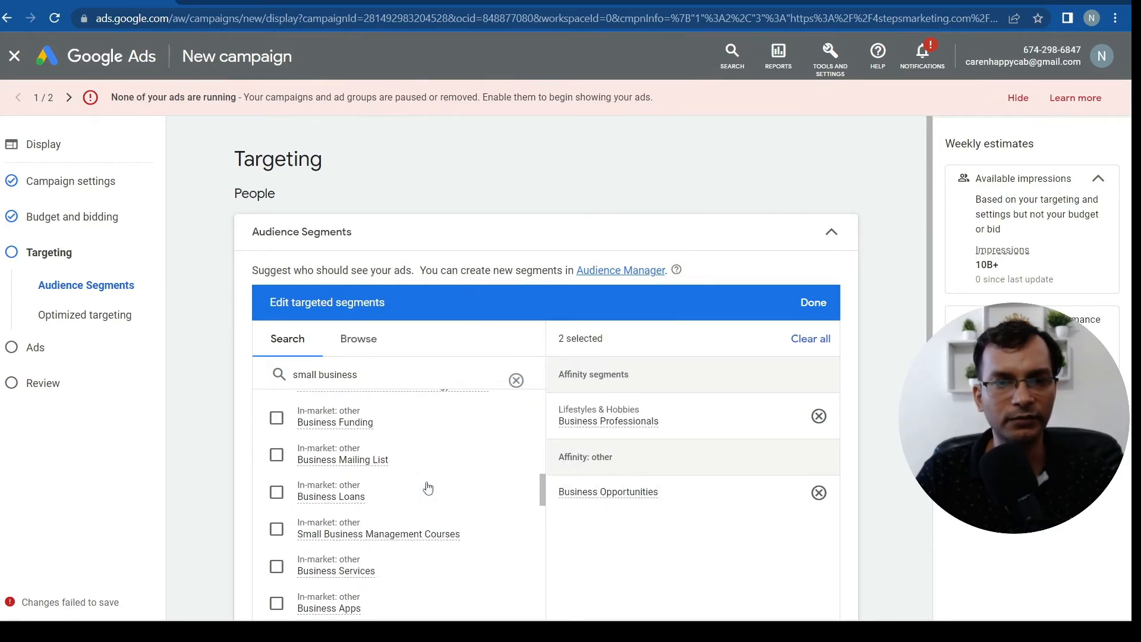
scroll(428, 483, "up", 5)
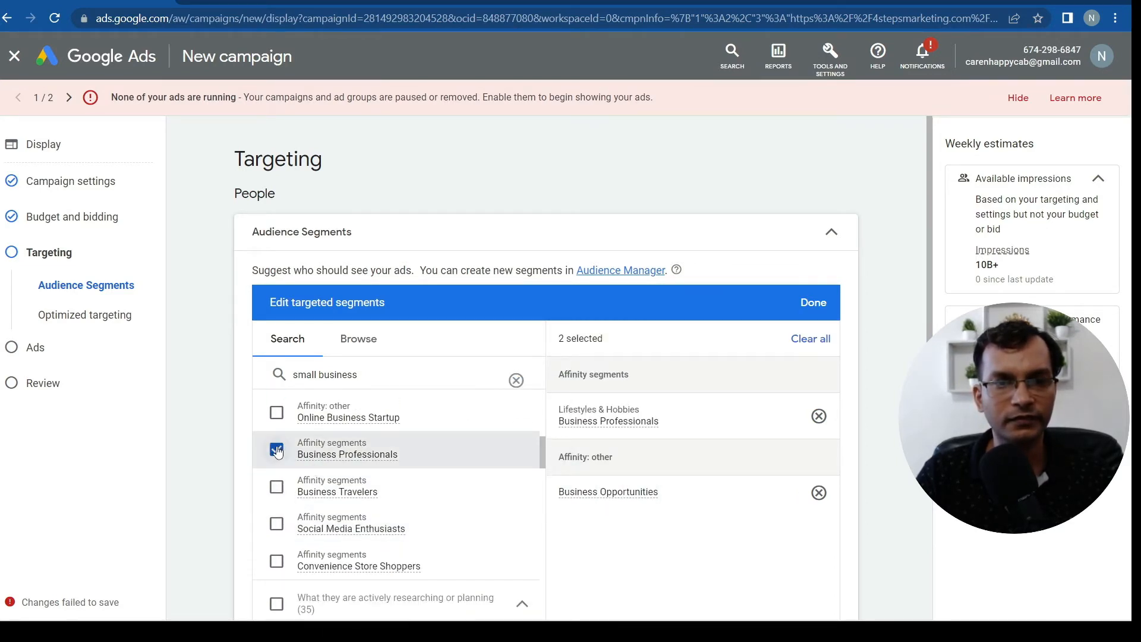
left_click(276, 449)
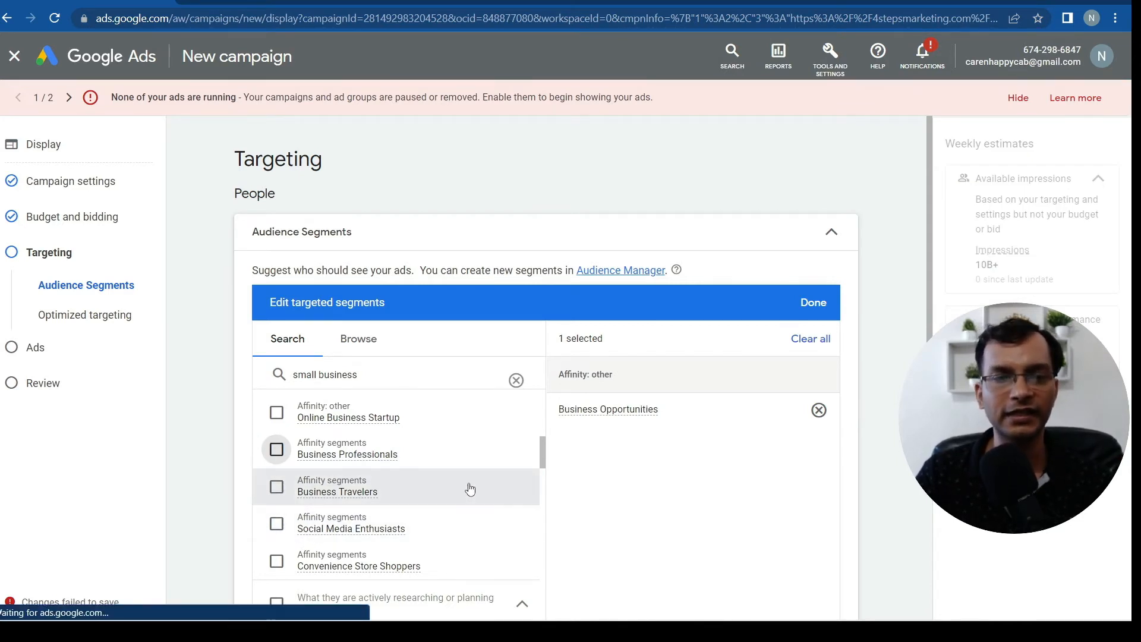
Add the in-market Business Services segment to the targeted audience segments and finish editing them.
scroll(459, 499, "down", 3)
scroll(452, 530, "down", 2)
scroll(452, 530, "up", 2)
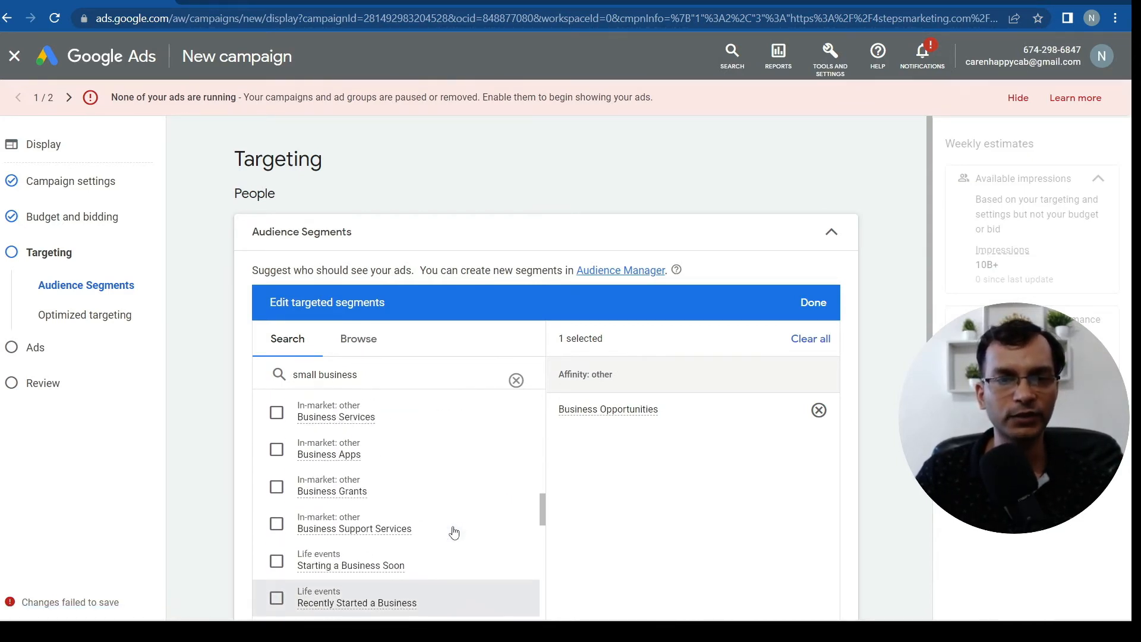
left_click(277, 418)
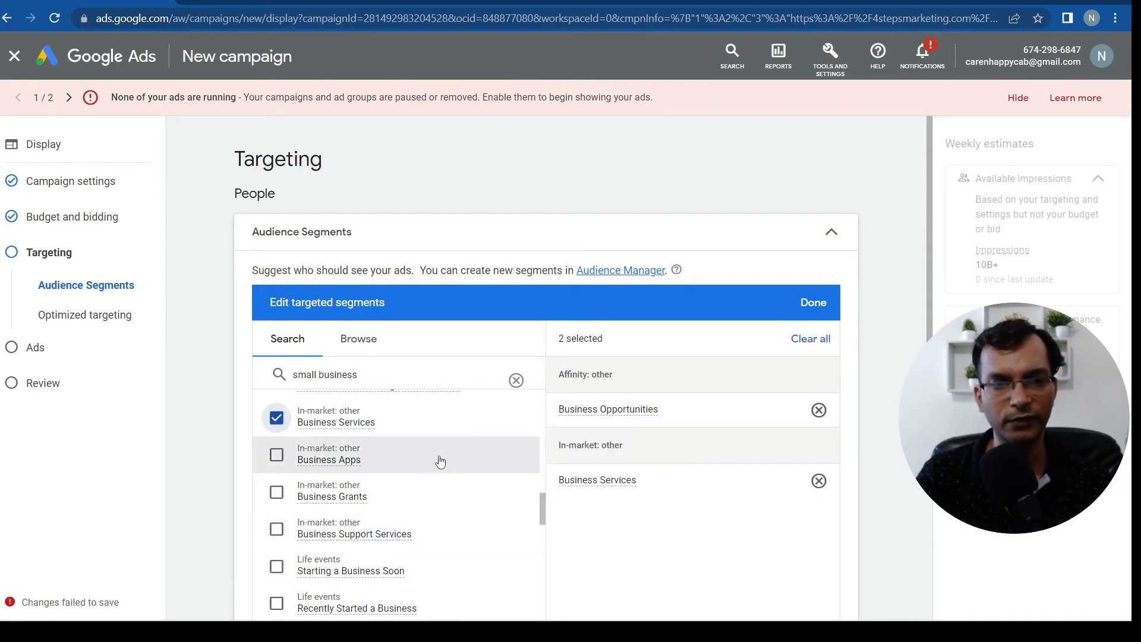
scroll(449, 531, "down", 2)
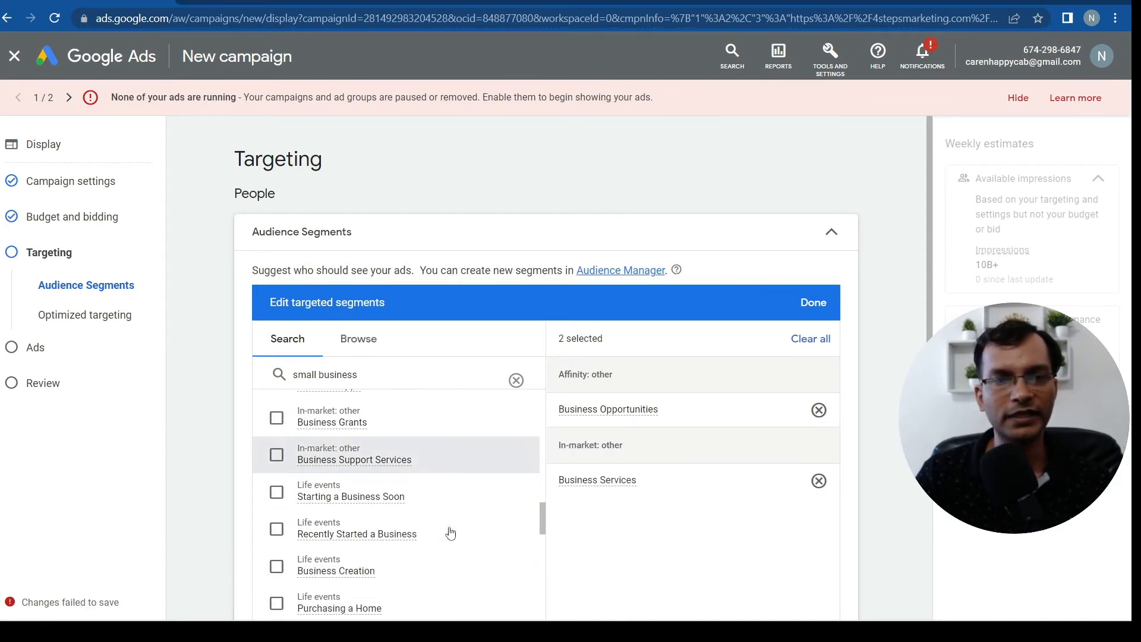
scroll(446, 510, "down", 5)
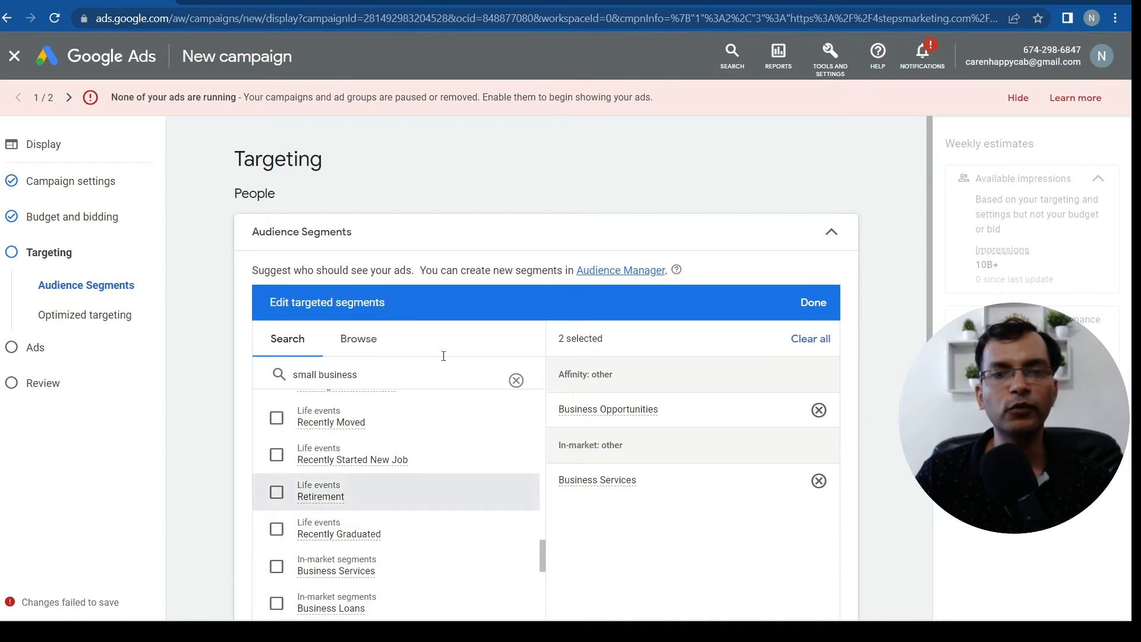
left_click(809, 305)
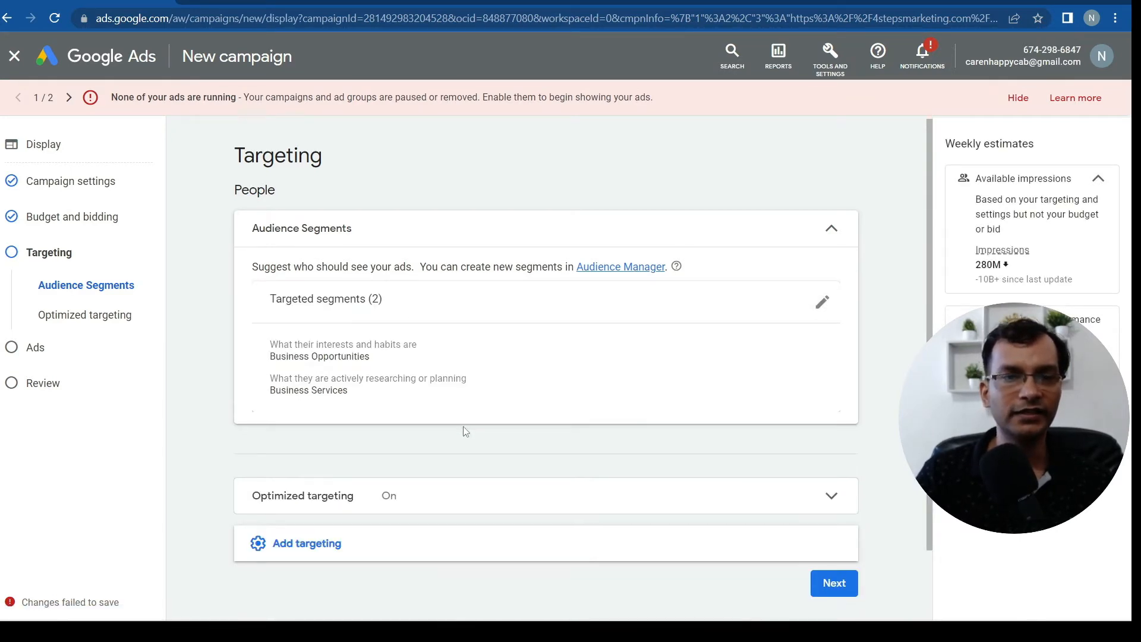
Add demographics targeting and exclude the Unknown groups for gender, age, parental status and household income.
scroll(462, 429, "down", 2)
left_click(291, 462)
scroll(554, 417, "down", 3)
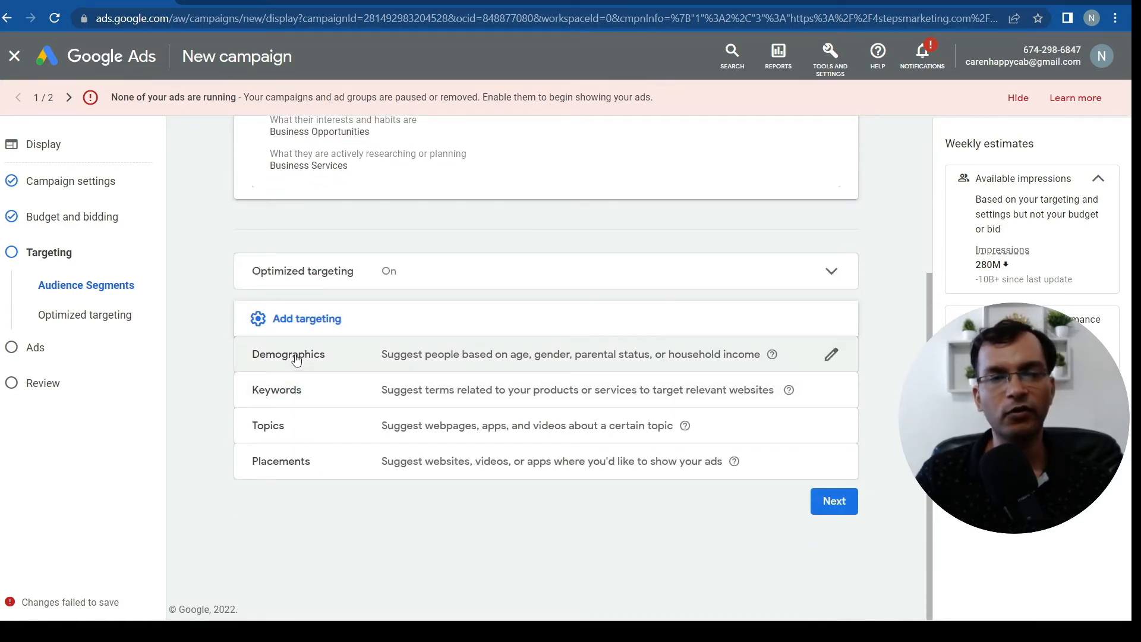
left_click(296, 360)
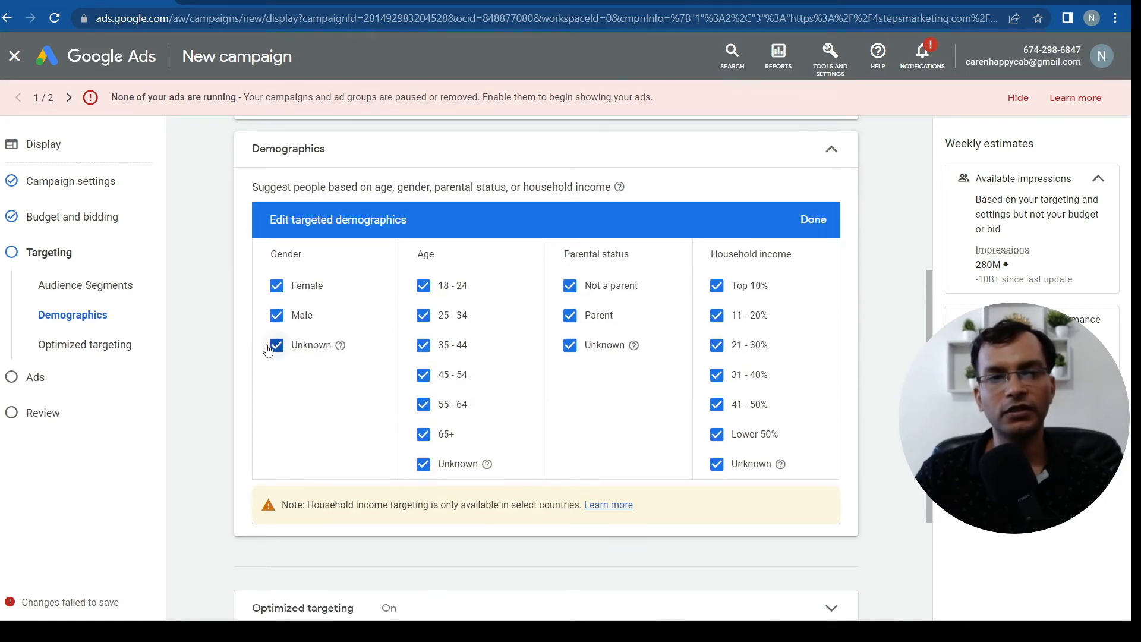
left_click(272, 347)
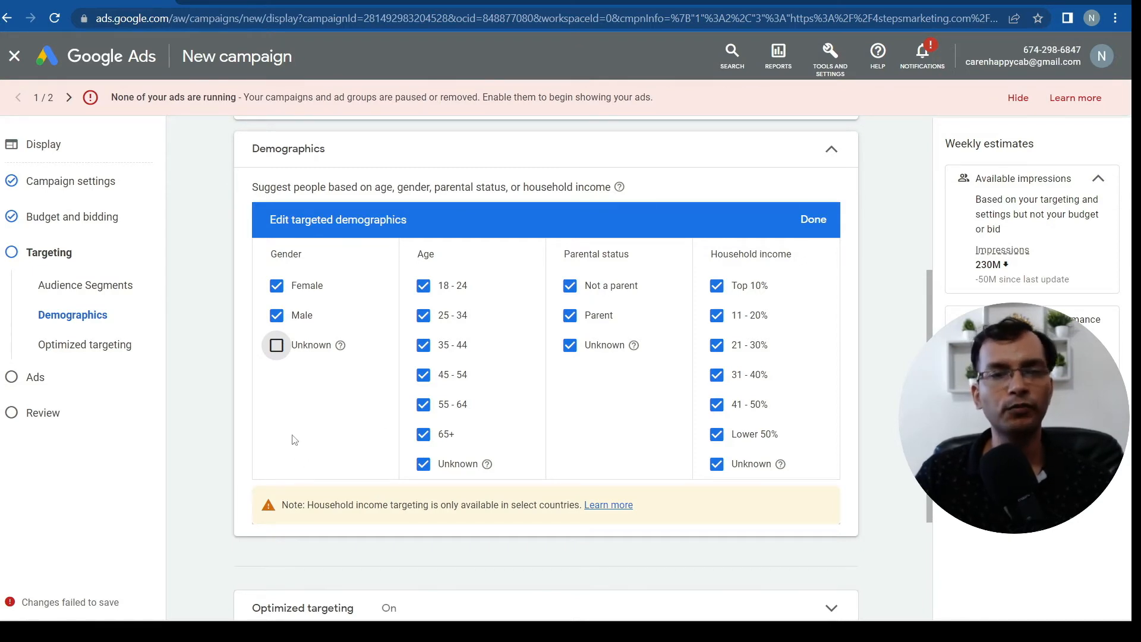
left_click(423, 463)
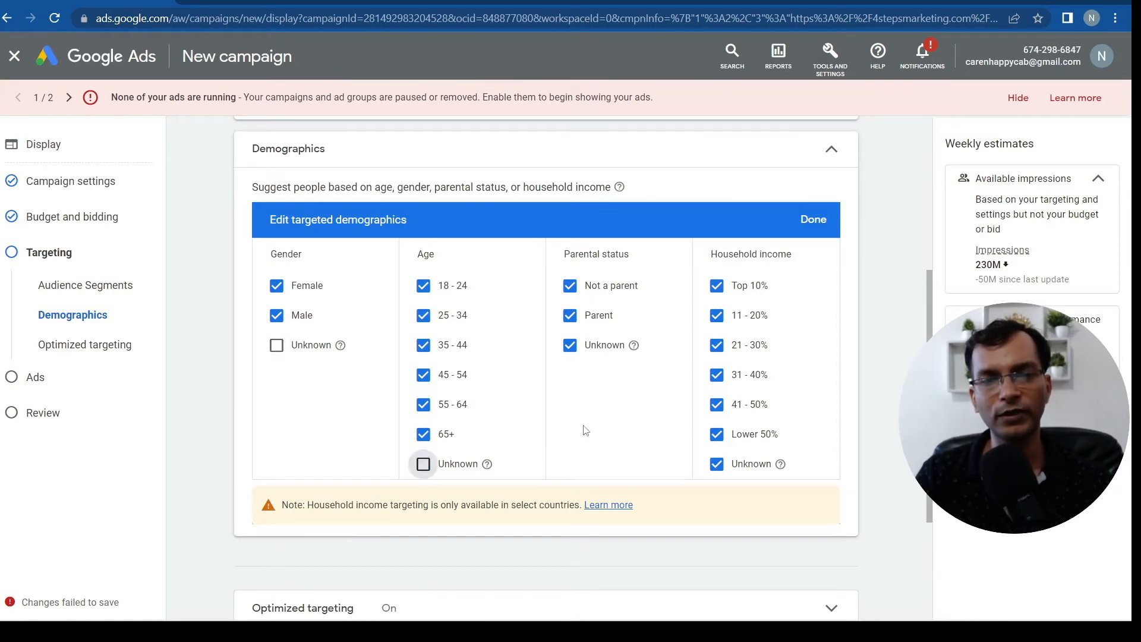
left_click(716, 464)
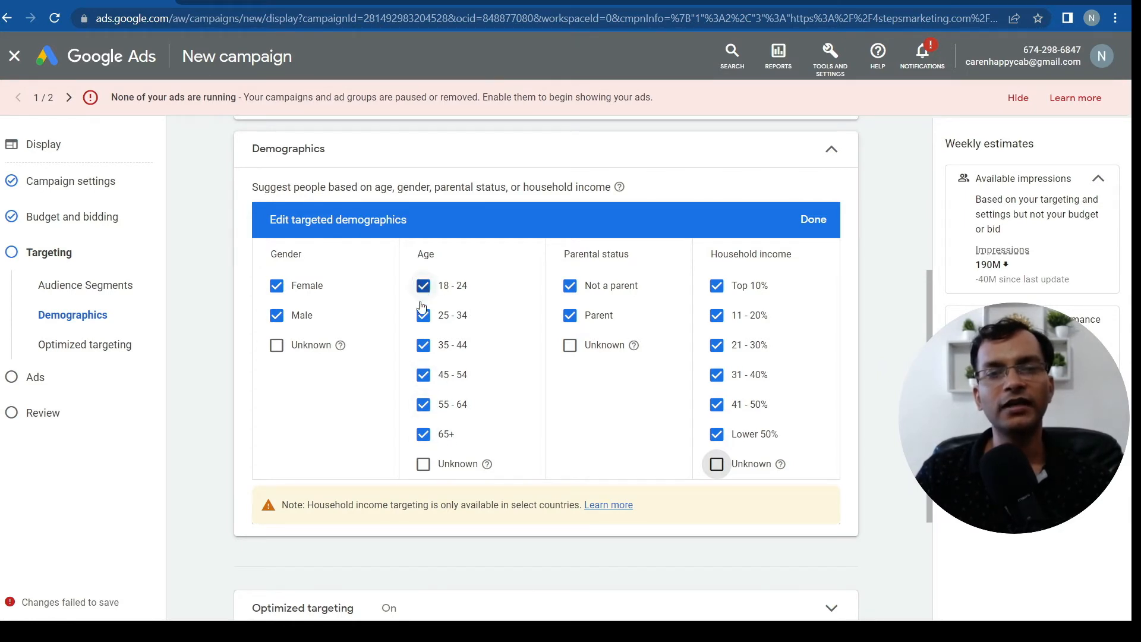
Exclude the 55 - 64 and 65+ age groups from the targeted demographics.
left_click(424, 406)
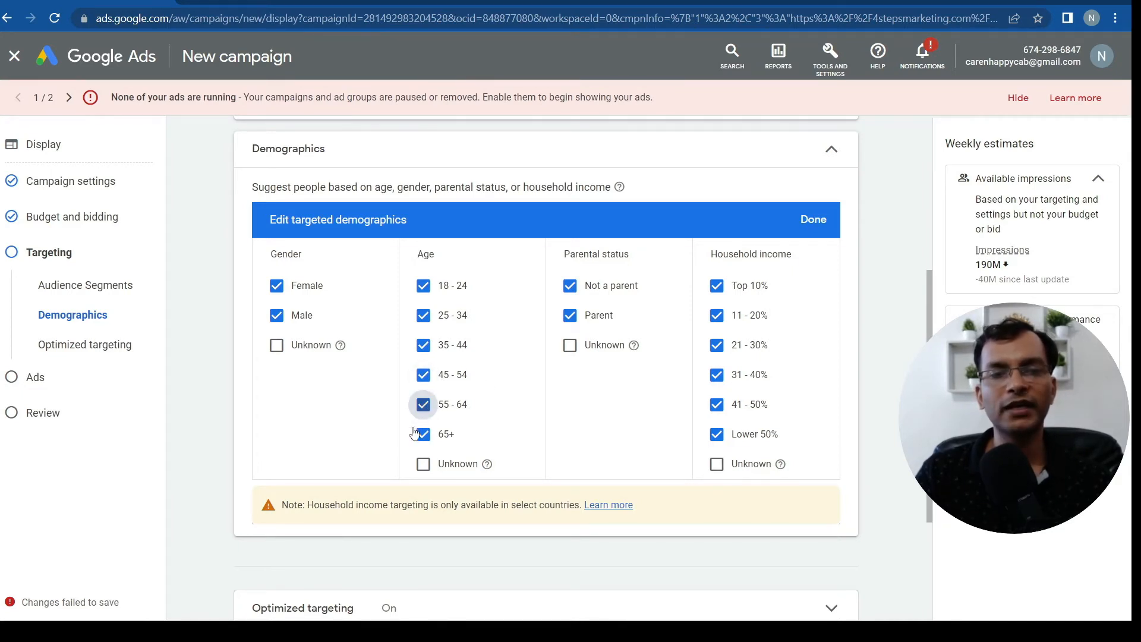
left_click(423, 434)
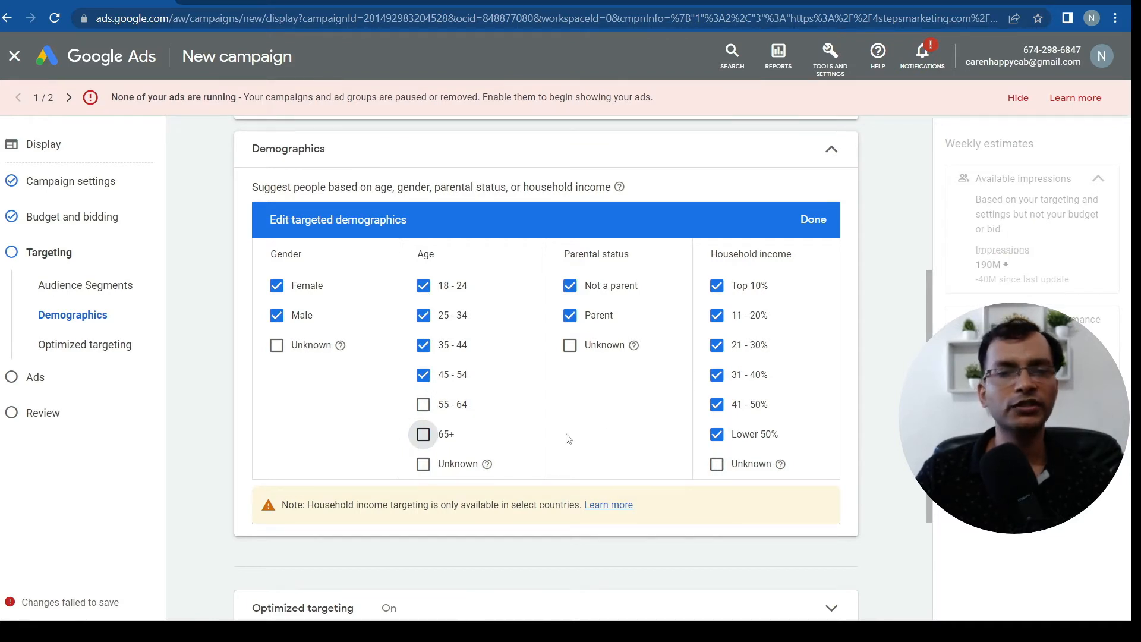
scroll(581, 420, "down", 3)
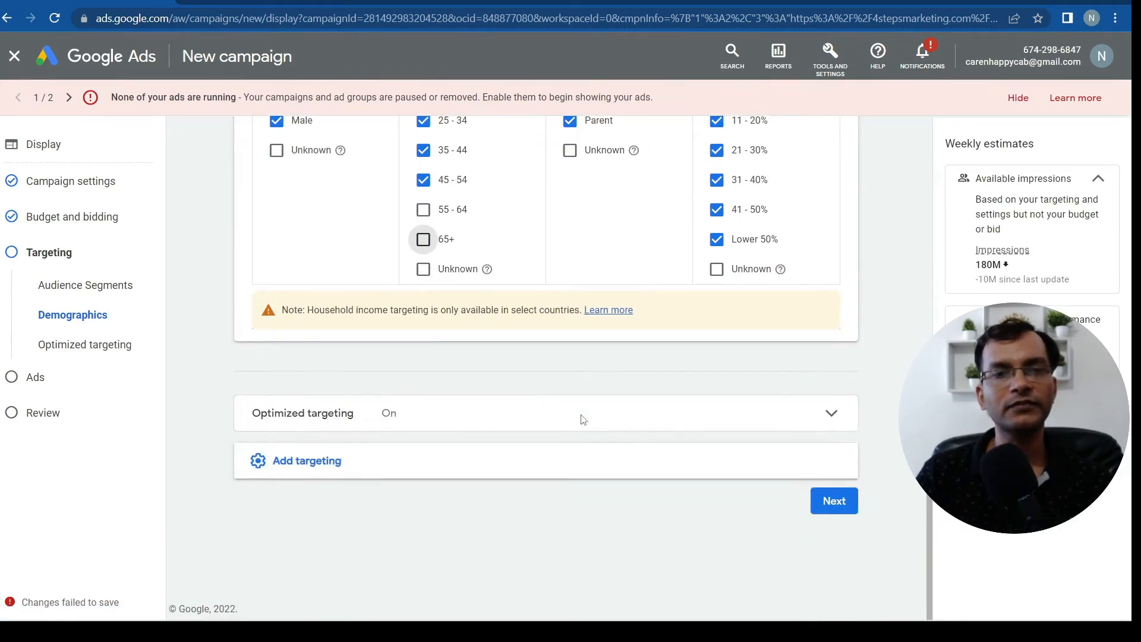
scroll(571, 421, "up", 2)
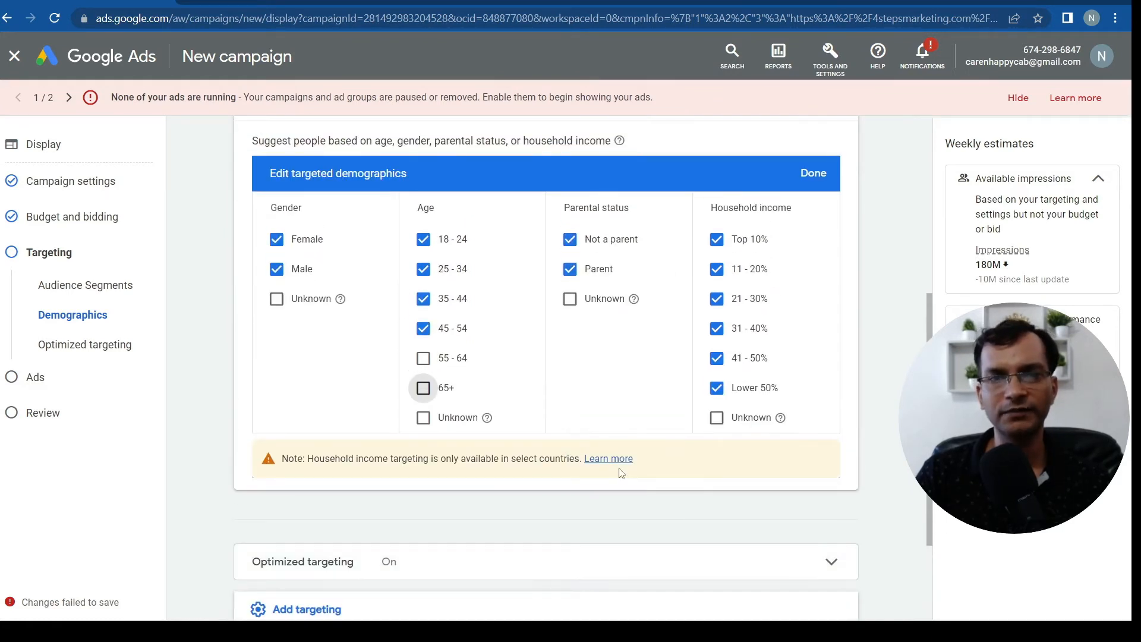
Add keyword targeting with the suggested keyword "the marketing company" and finish editing the keywords.
scroll(621, 473, "down", 2)
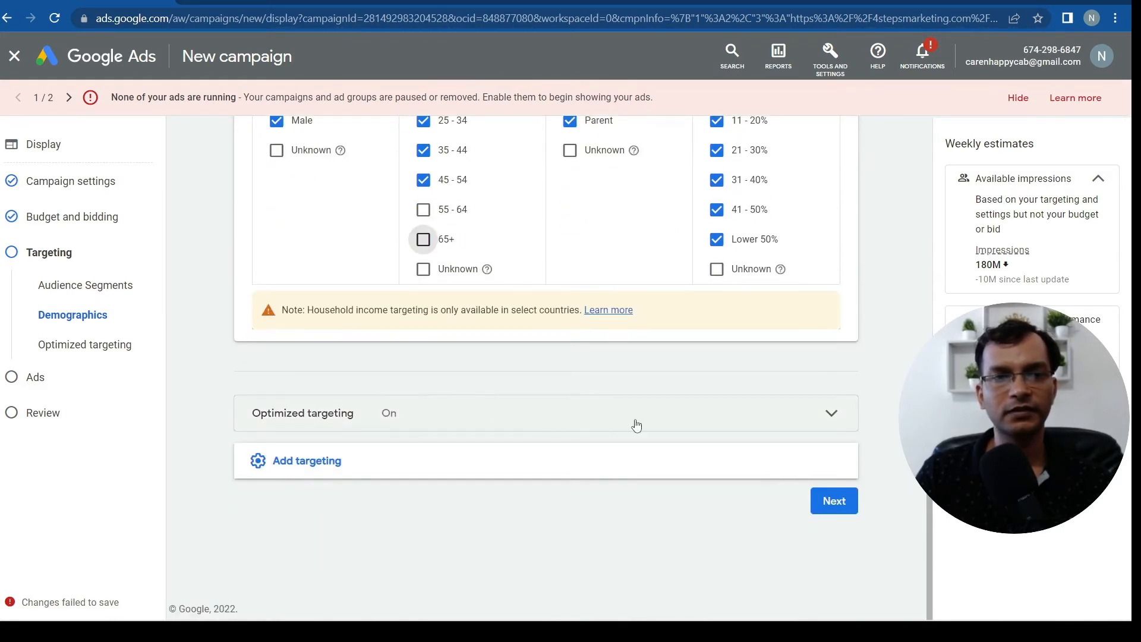
left_click(341, 464)
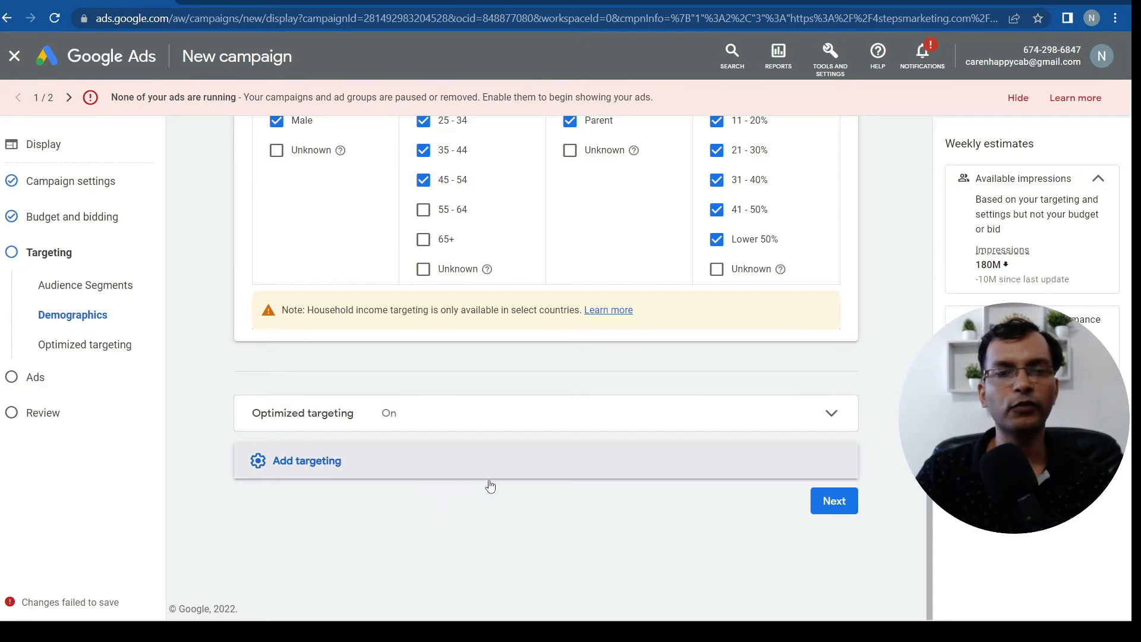
scroll(535, 479, "down", 2)
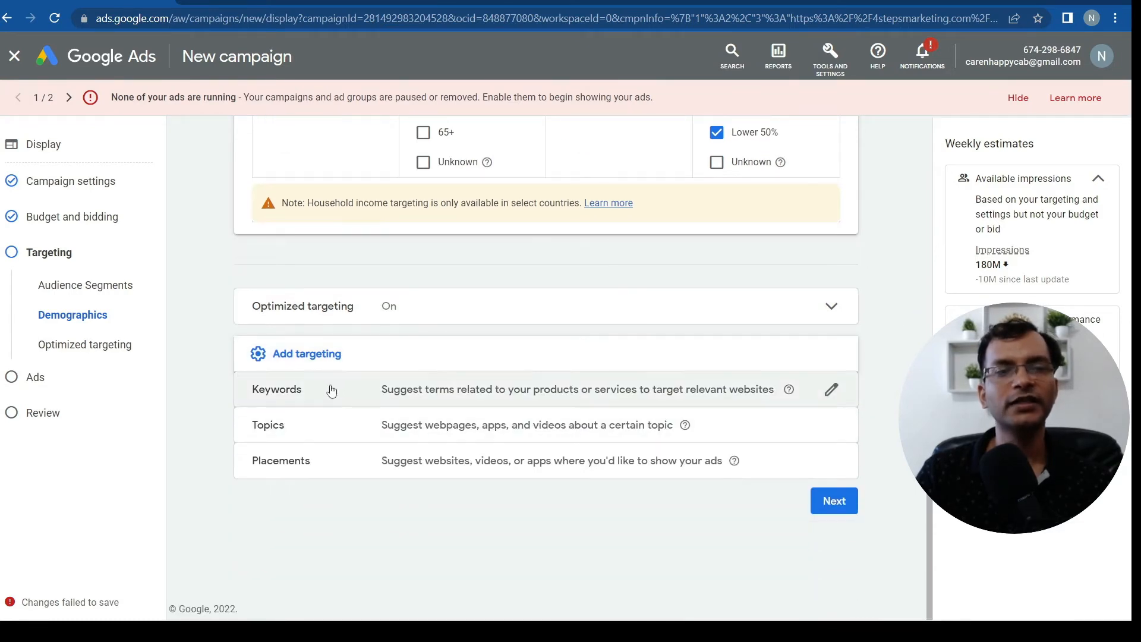
left_click(596, 393)
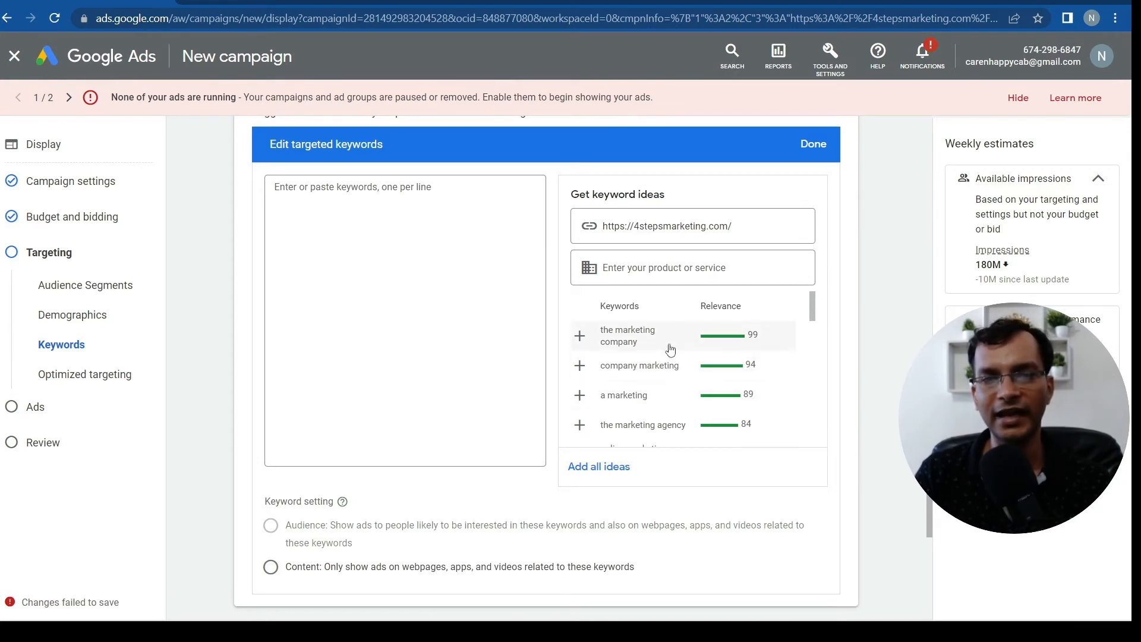
left_click(618, 348)
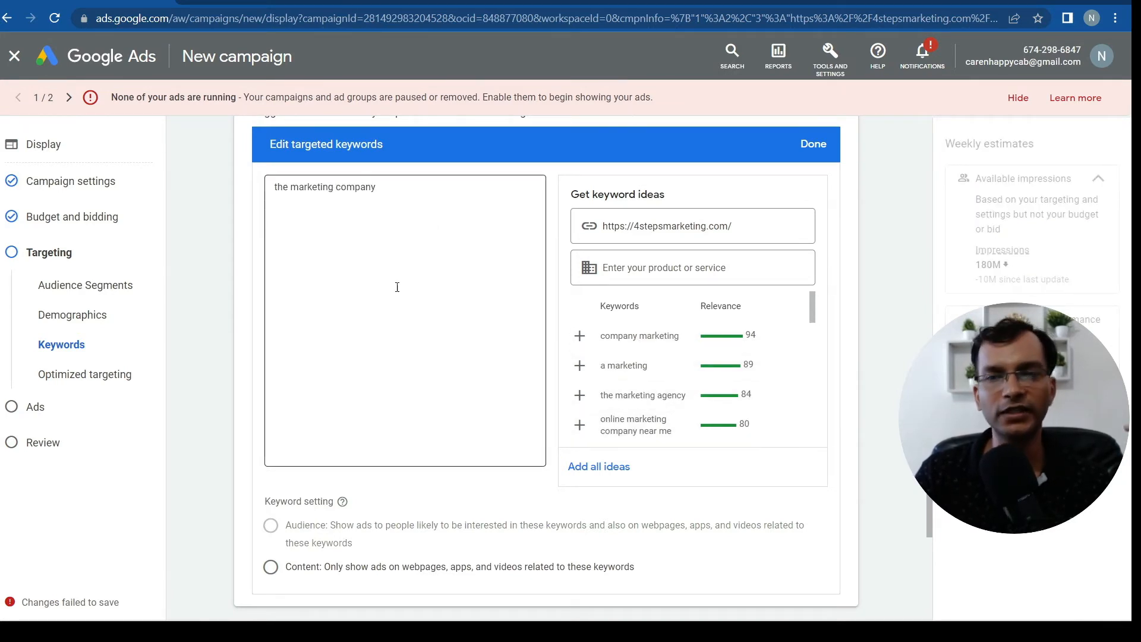
left_click(408, 196)
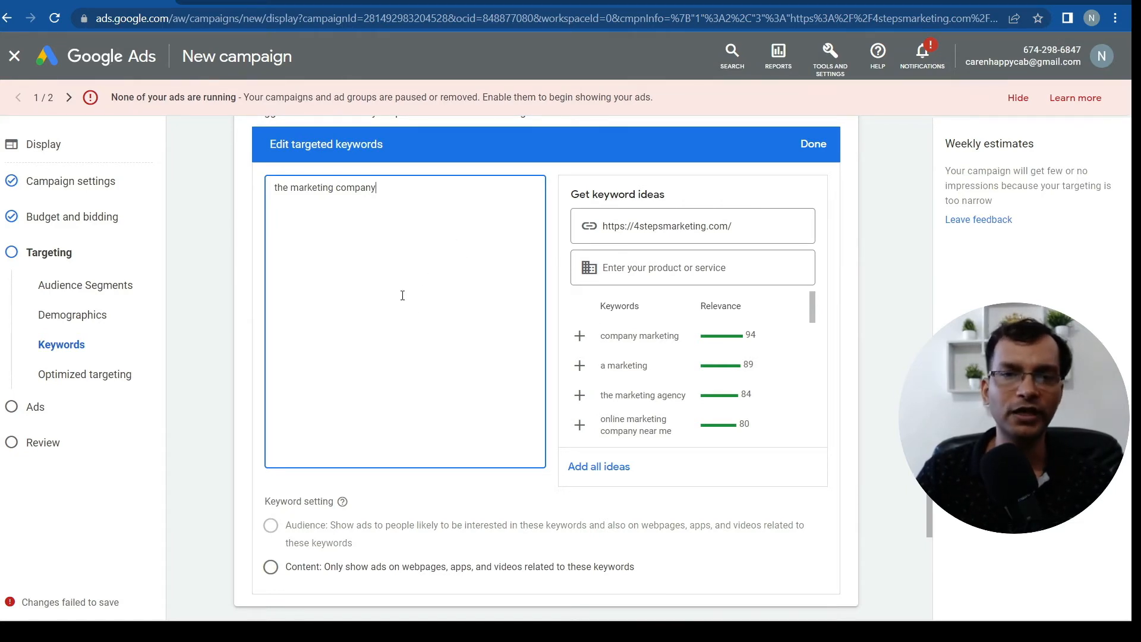
scroll(534, 327, "up", 3)
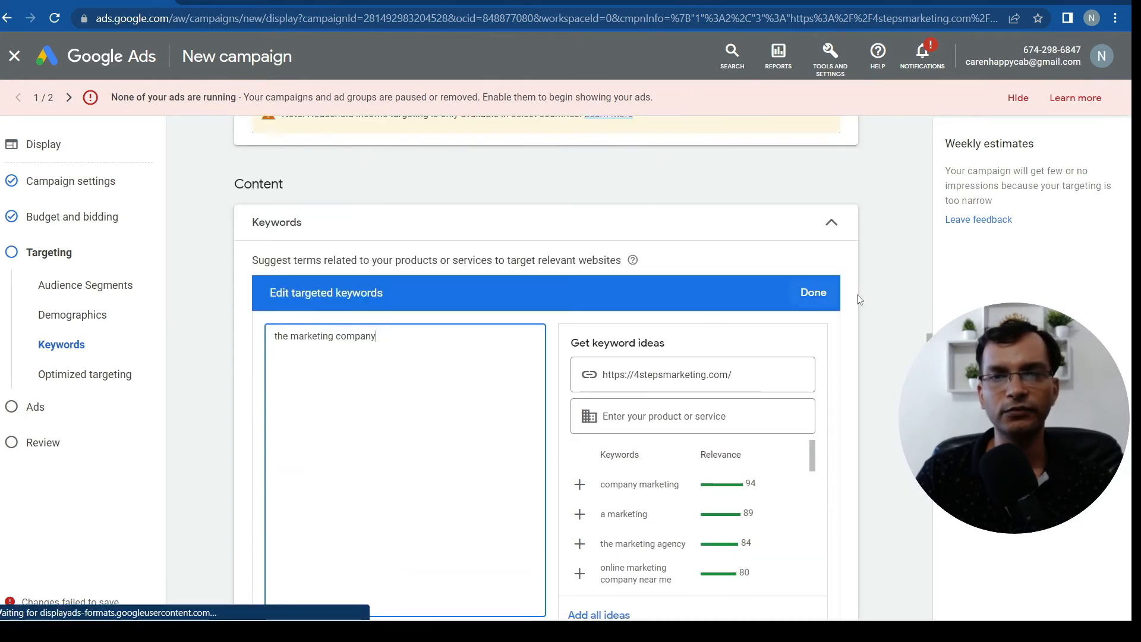
left_click(830, 295)
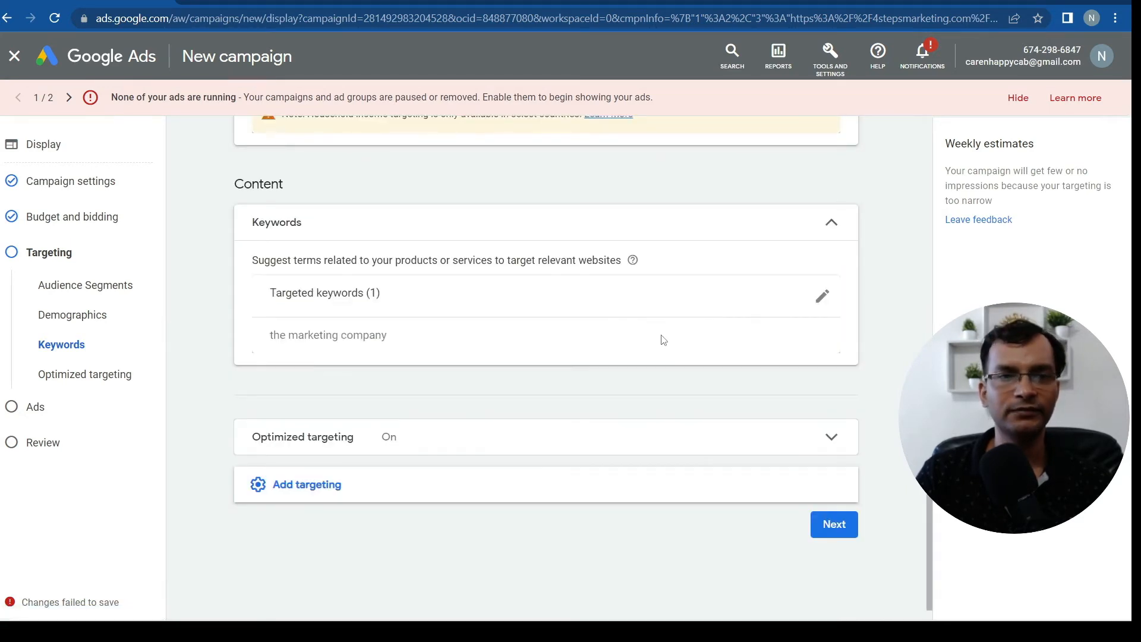
Add topic targeting for Business & Industrial and finish editing the targeted topics.
left_click(315, 484)
scroll(595, 416, "down", 2)
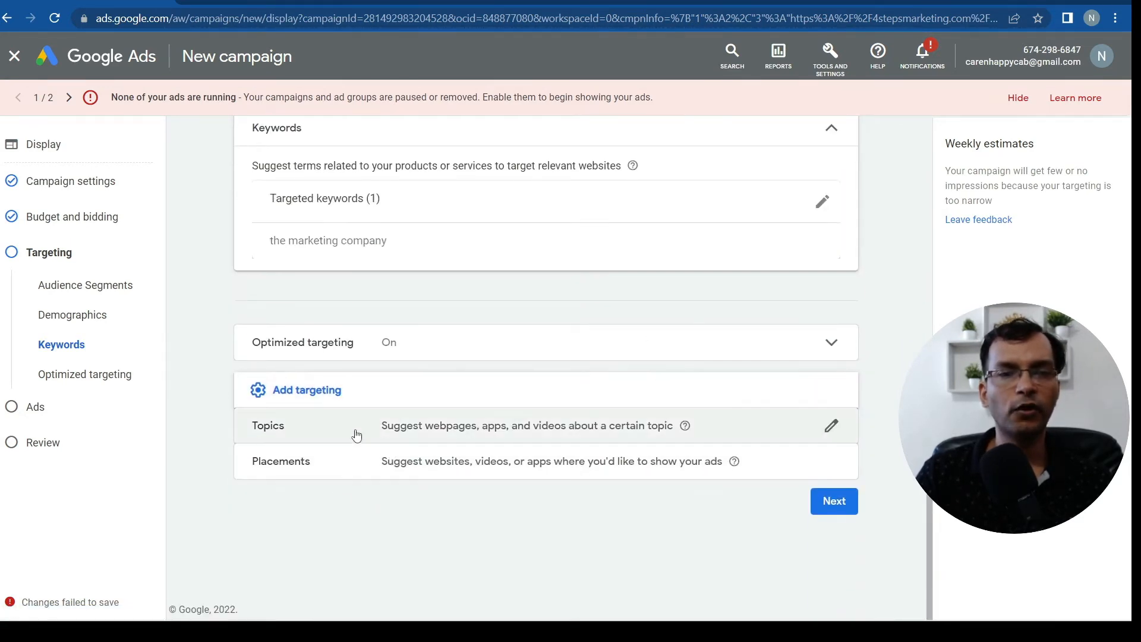
left_click(423, 426)
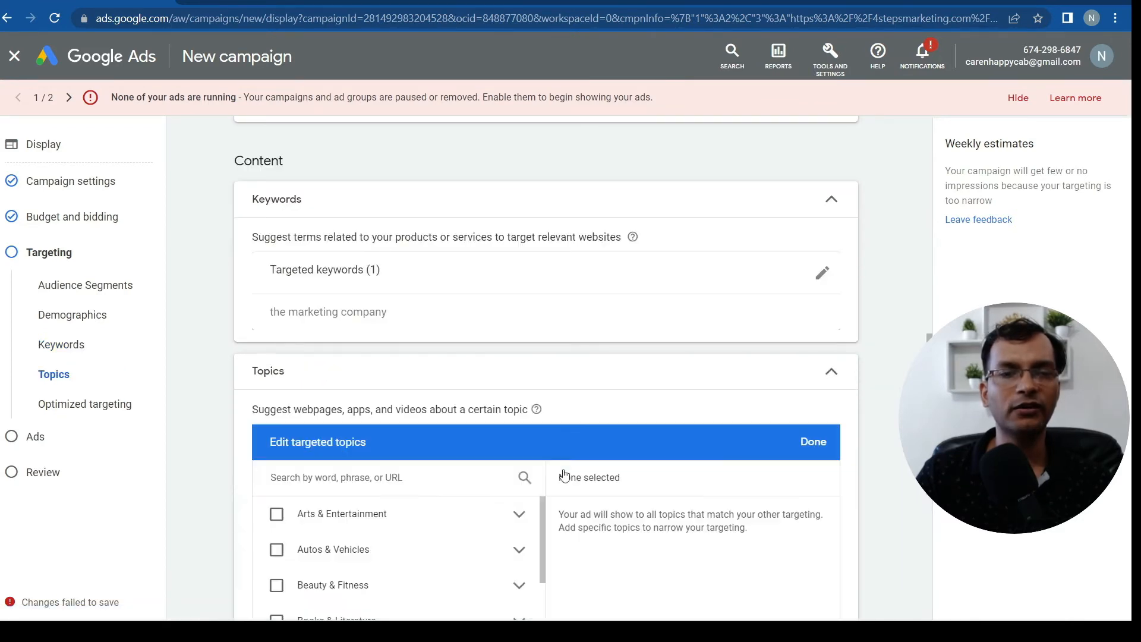
scroll(565, 476, "down", 5)
scroll(575, 332, "up", 1)
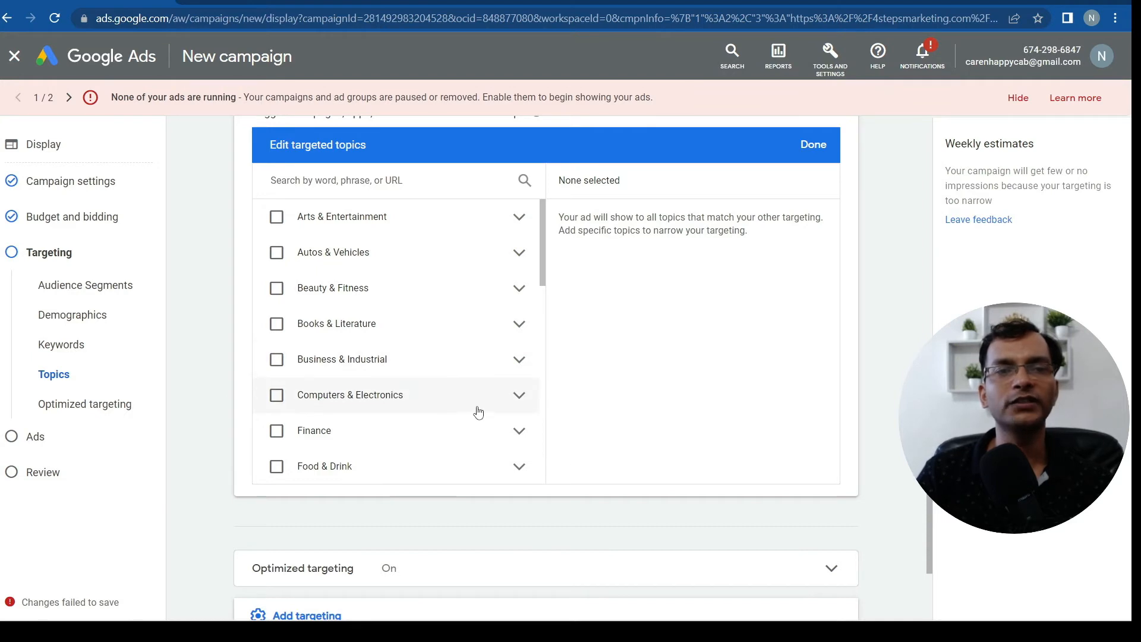
scroll(445, 300, "up", 1)
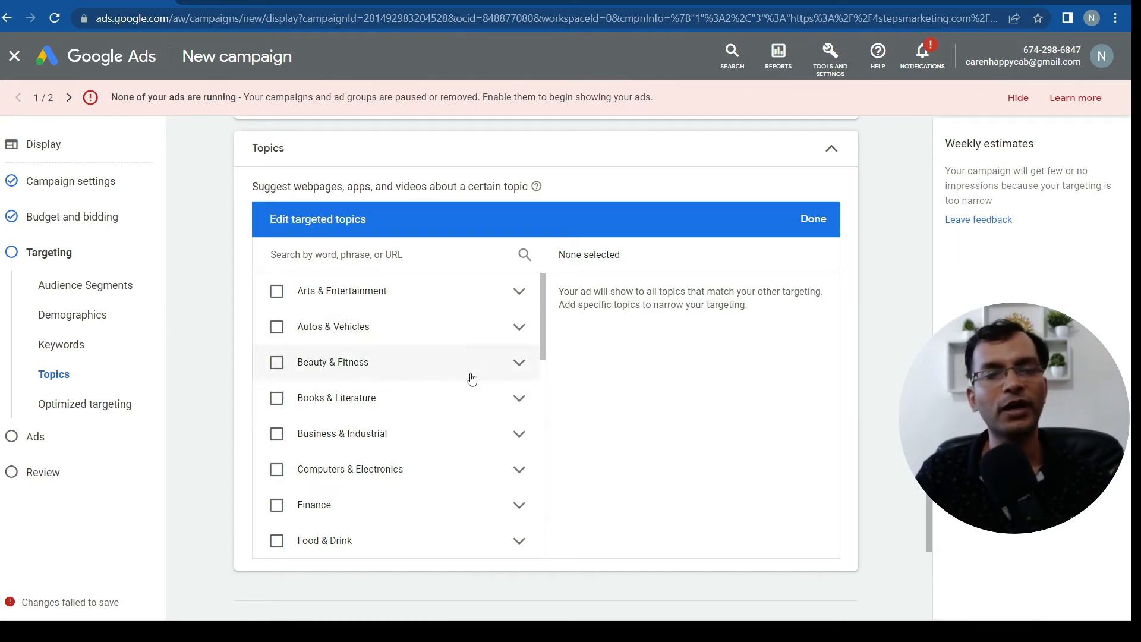
scroll(416, 434, "down", 3)
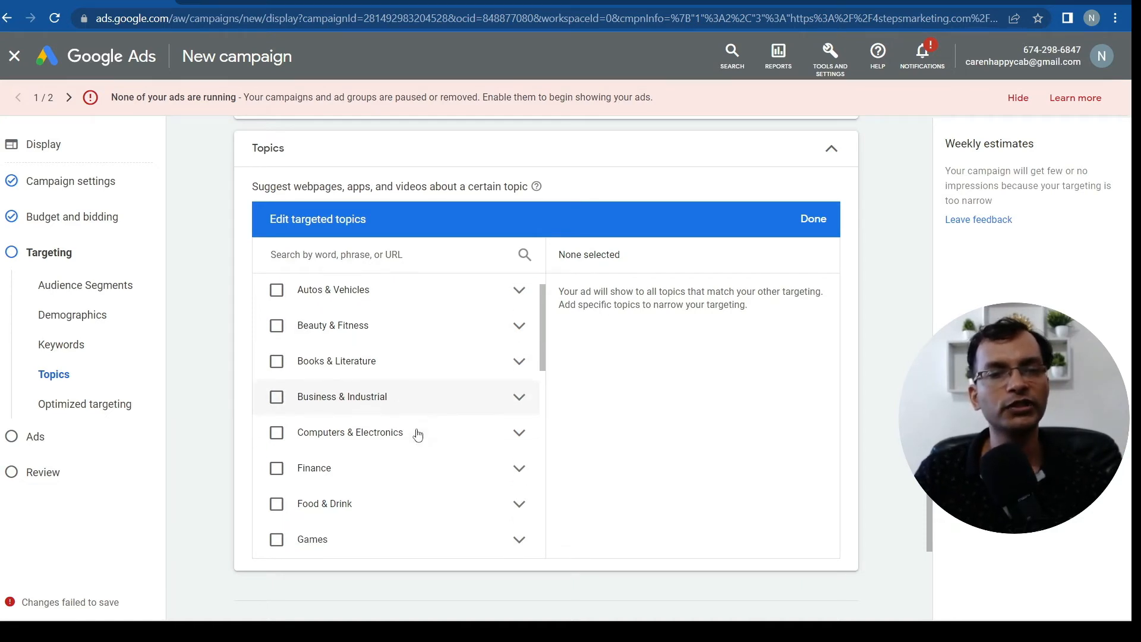
scroll(363, 395, "up", 2)
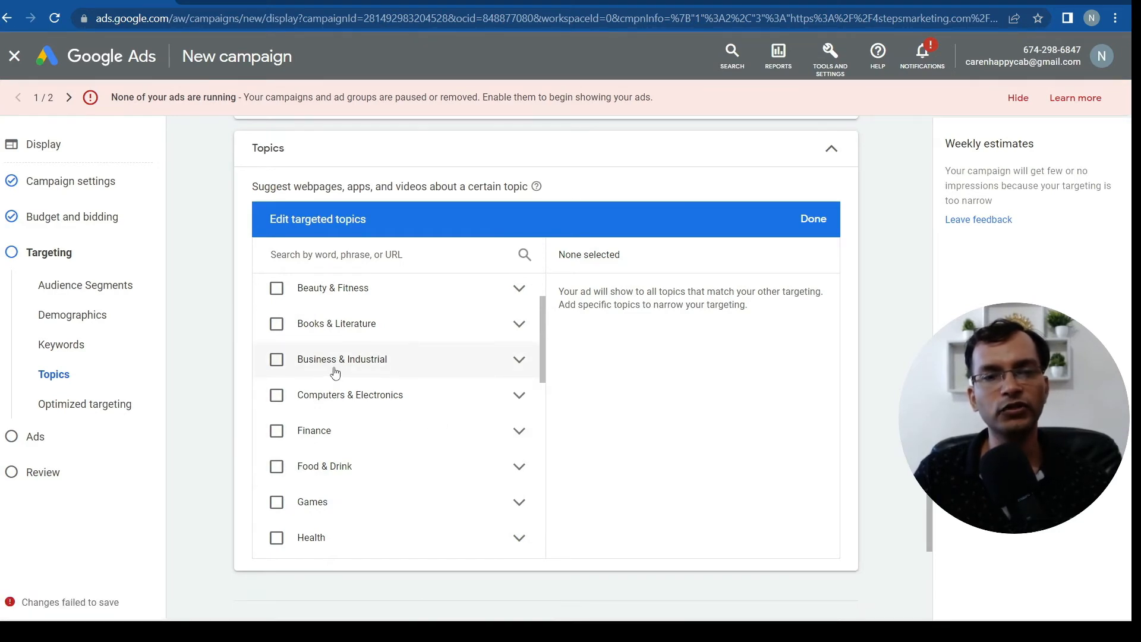
left_click(277, 360)
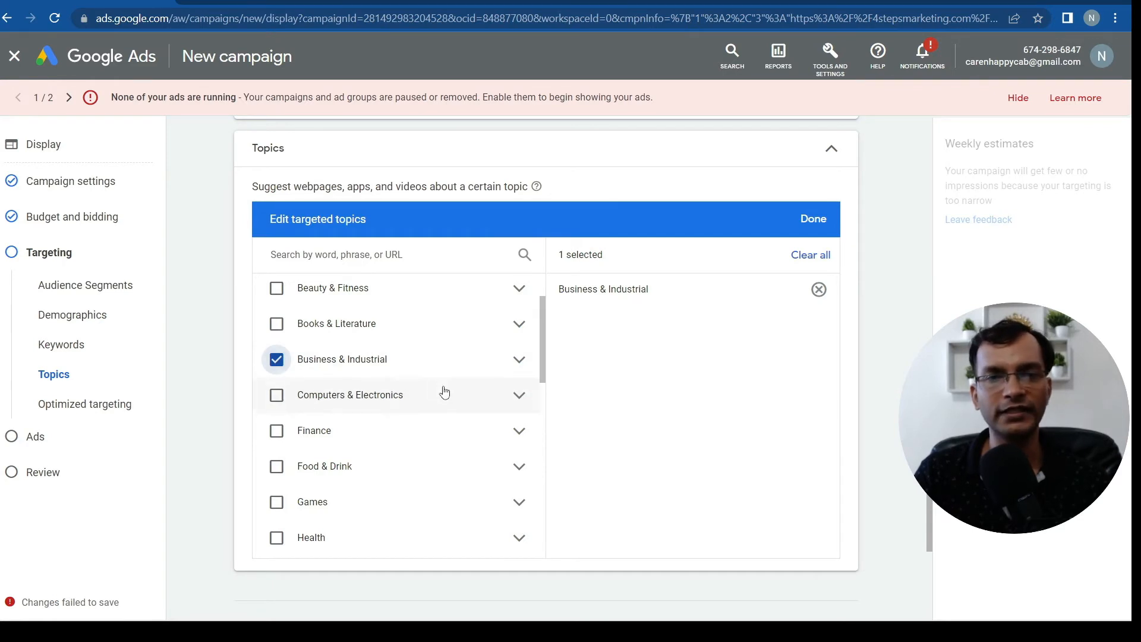
scroll(609, 414, "down", 2)
scroll(609, 414, "up", 3)
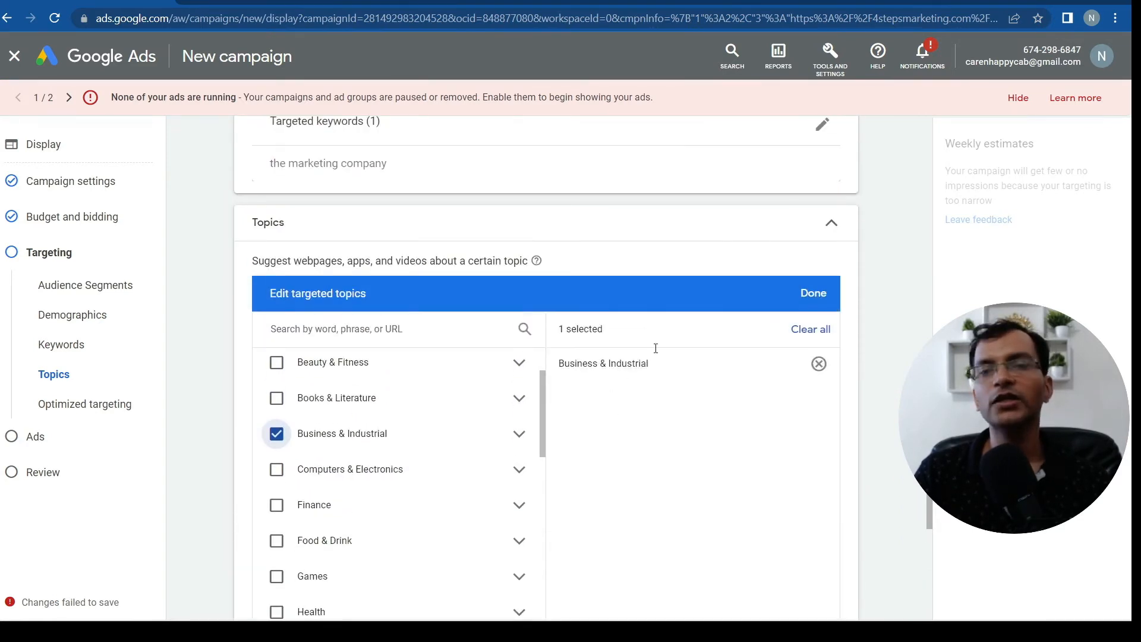
left_click(815, 292)
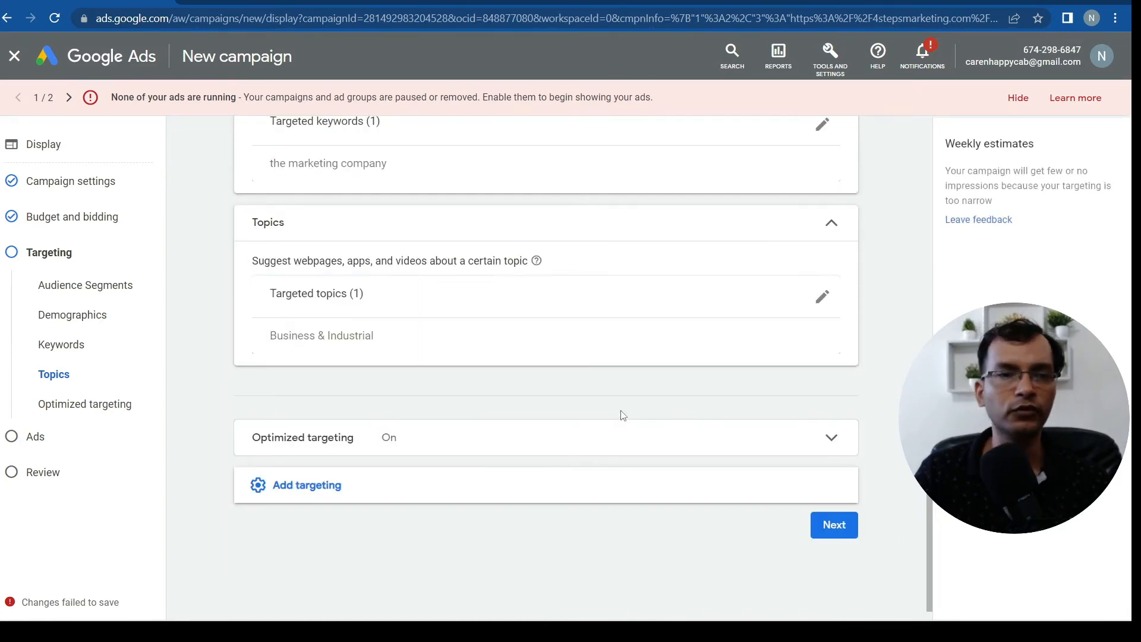
Open placement targeting and browse the YouTube channels and Websites placement categories.
scroll(619, 413, "down", 1)
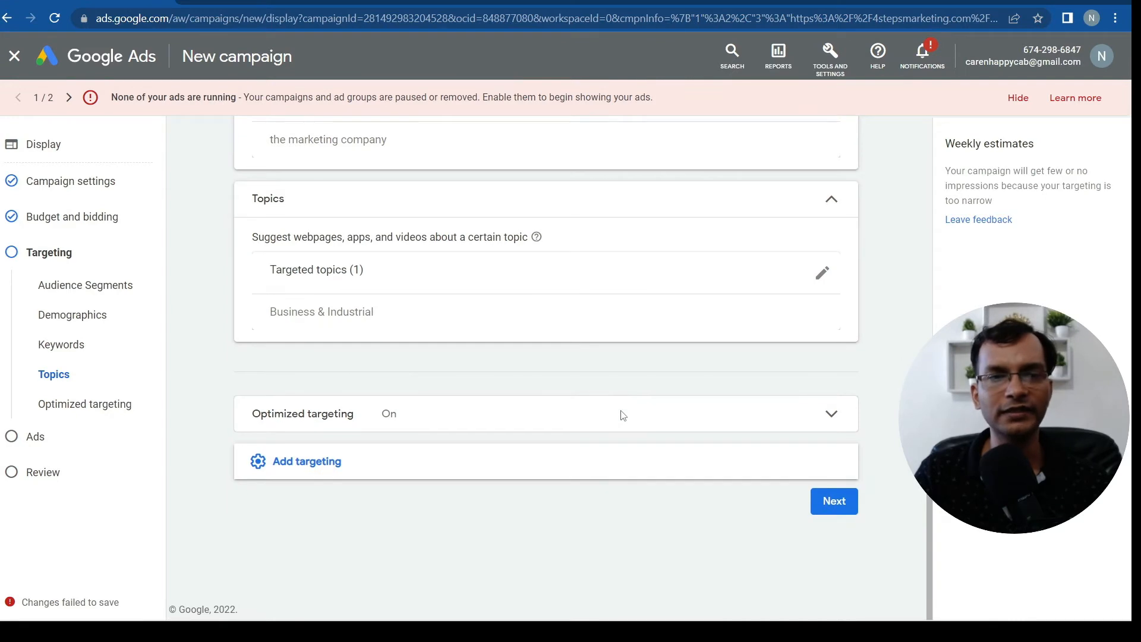
left_click(289, 463)
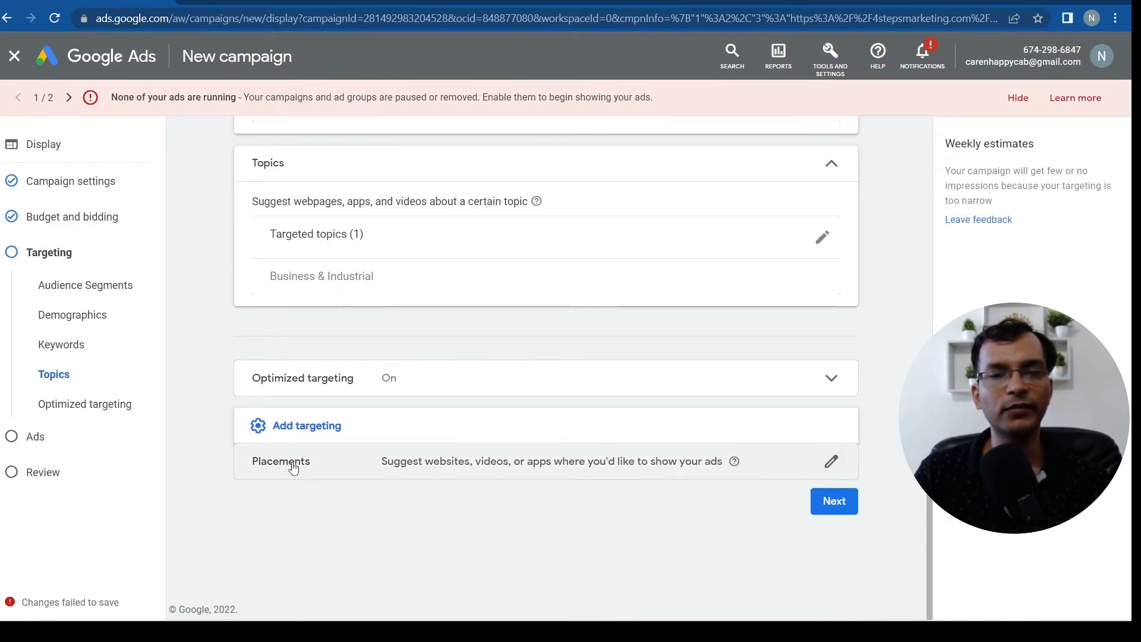
left_click(390, 461)
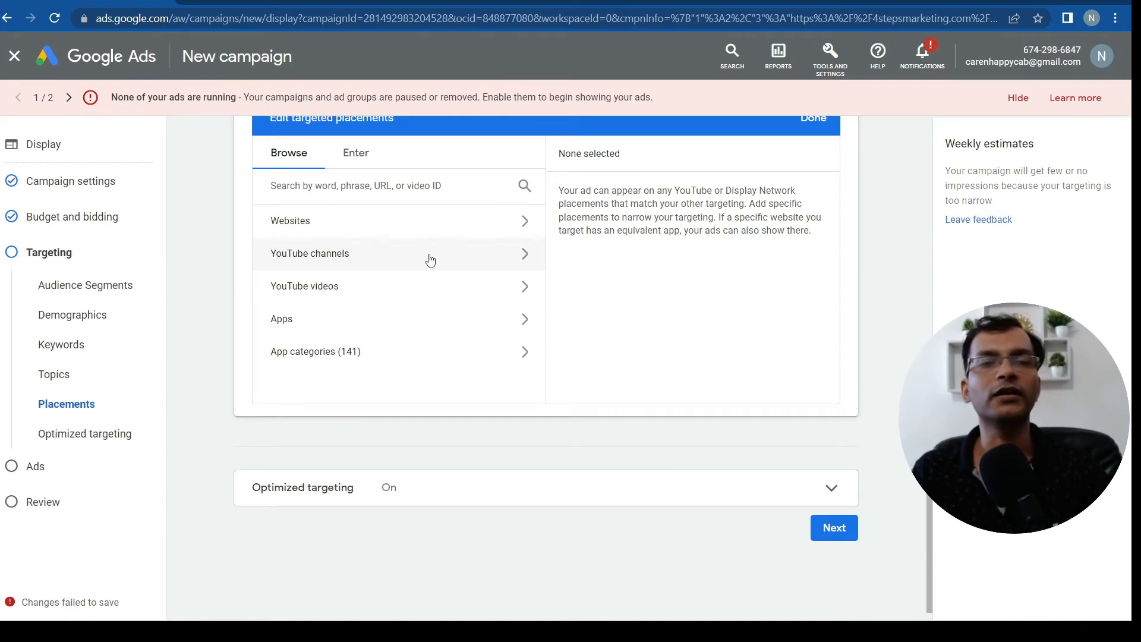
left_click(430, 259)
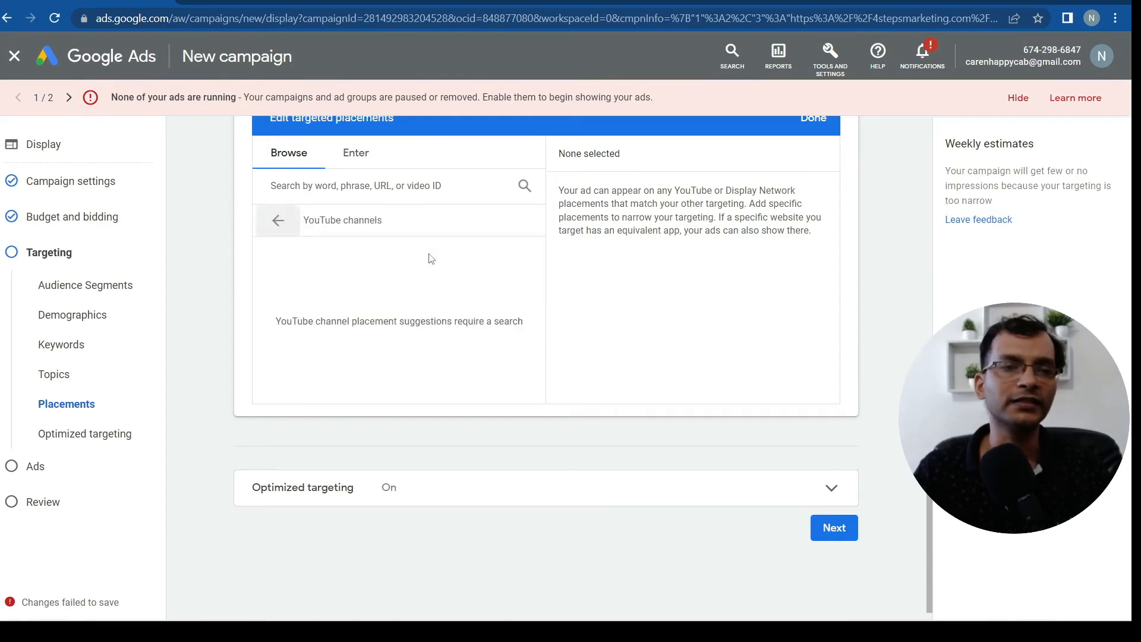
left_click(369, 189)
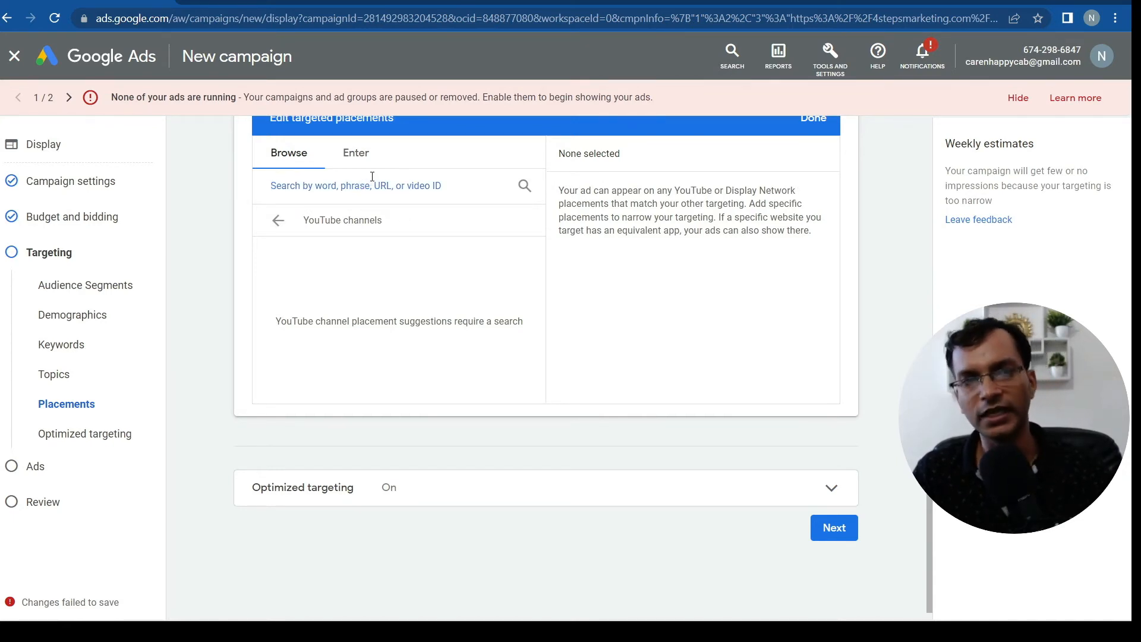
left_click(278, 220)
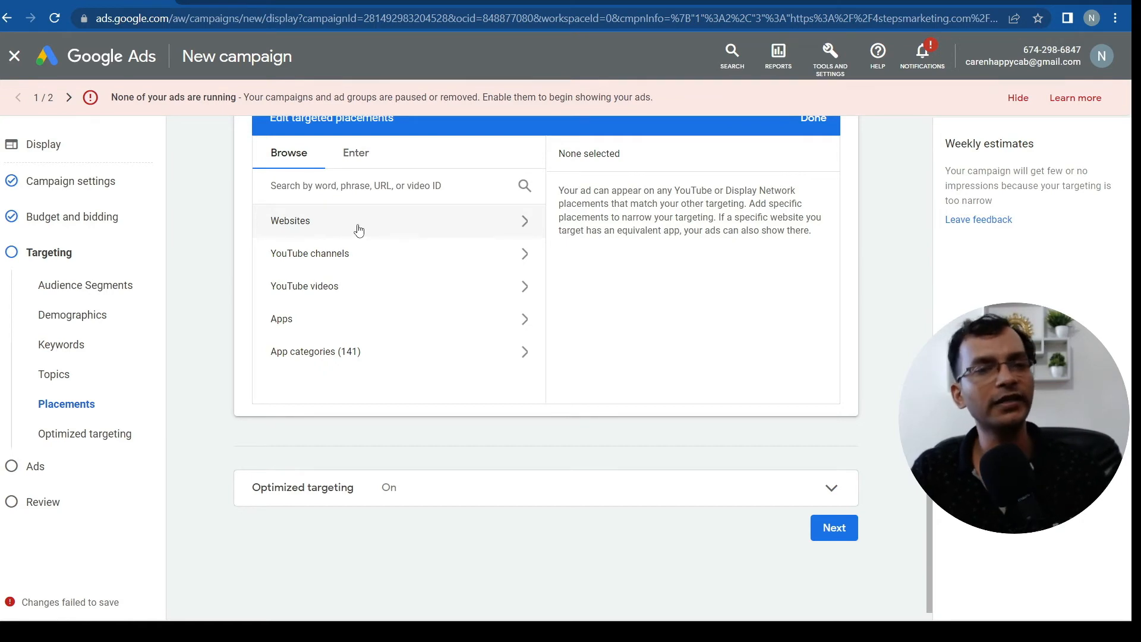
left_click(400, 227)
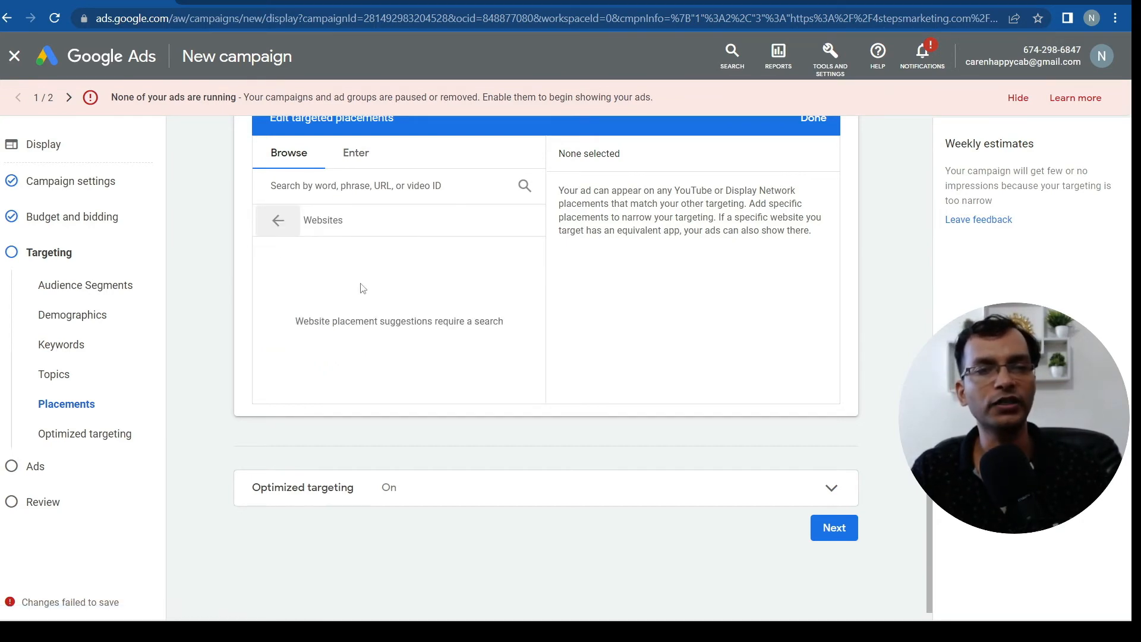
left_click(276, 220)
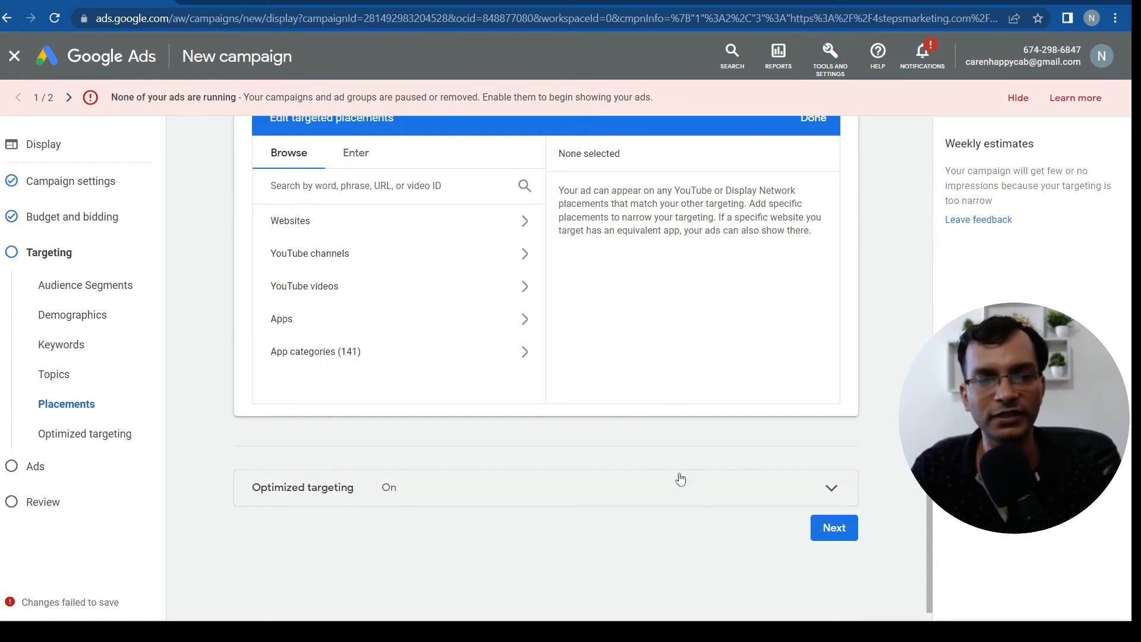
Finish editing the targeted placements with none selected and continue to ad creation.
scroll(704, 385, "down", 1)
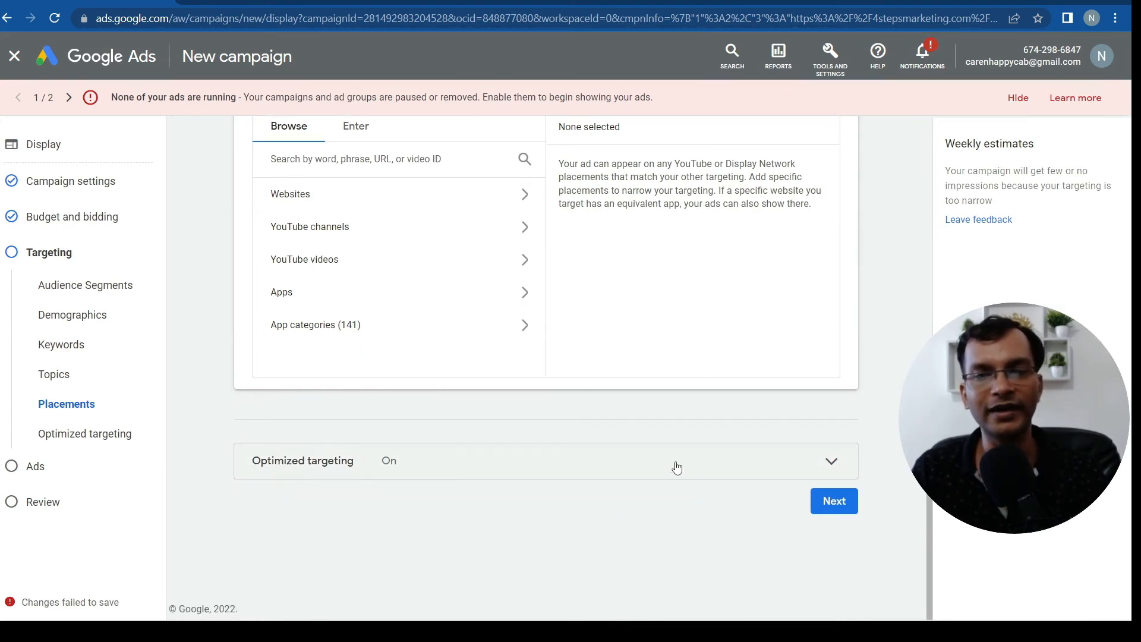
scroll(751, 369, "up", 4)
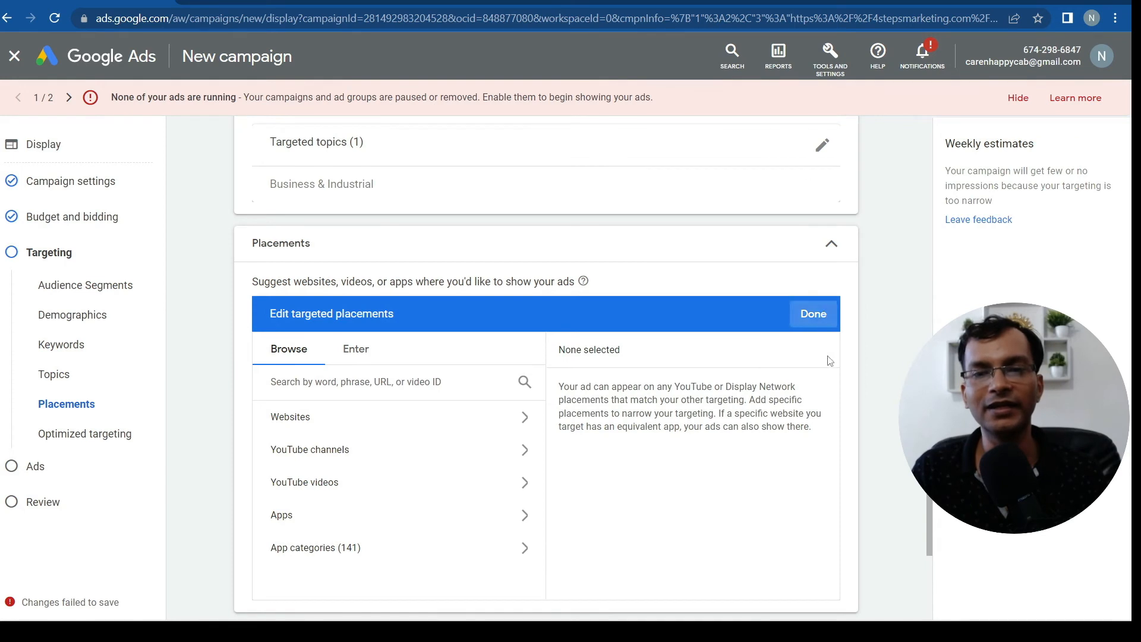
left_click(814, 313)
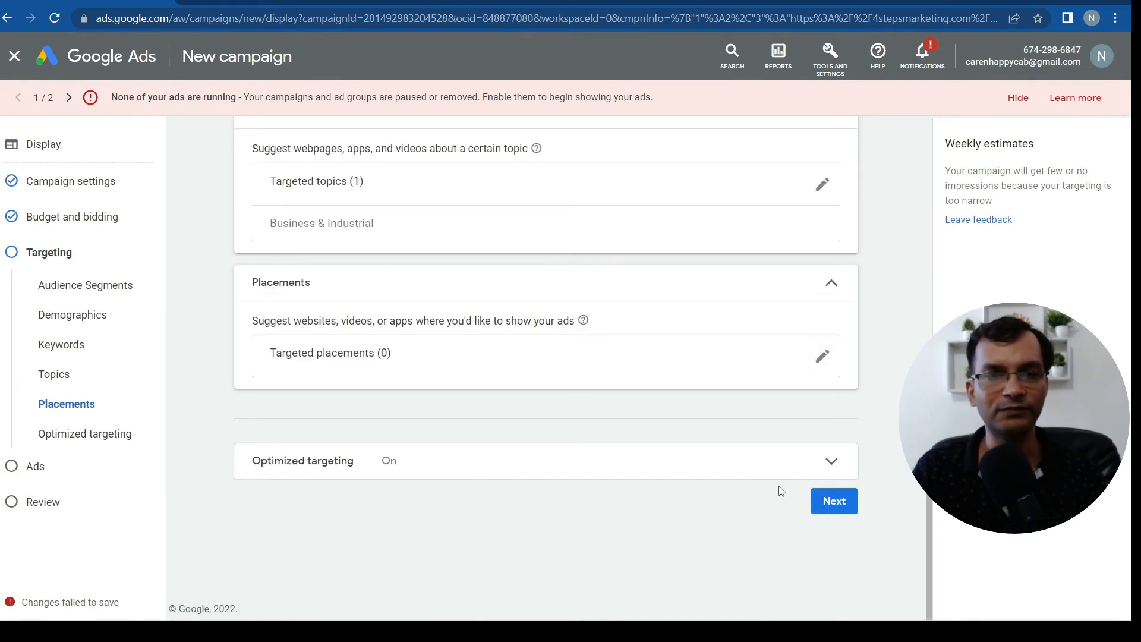
left_click(835, 501)
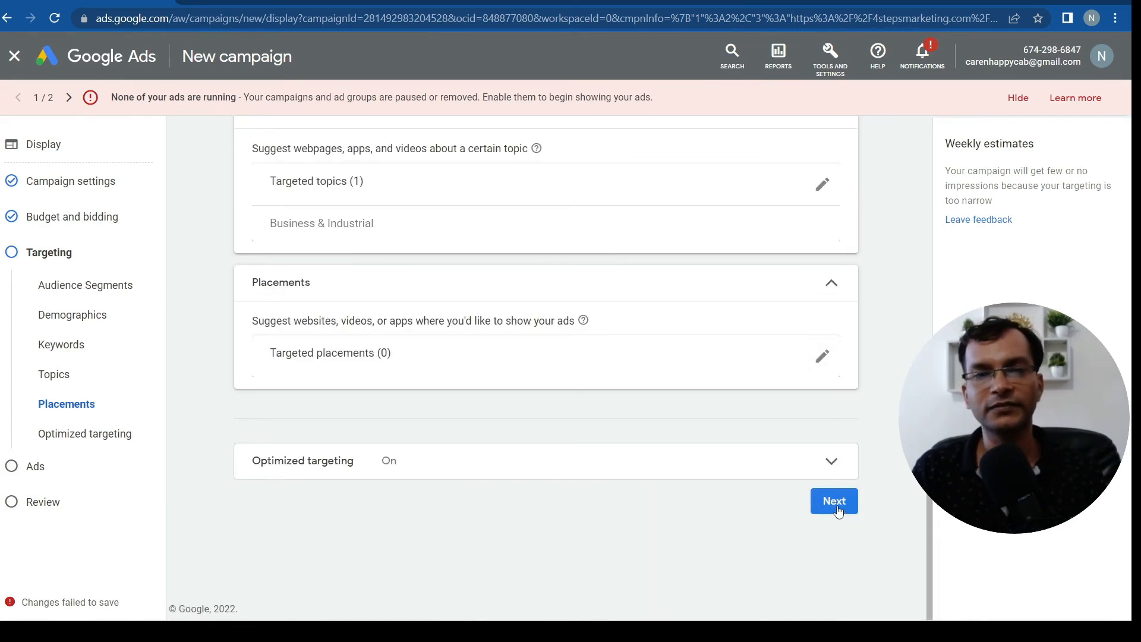
Enter "4steps marketing" as the business name of the responsive display ad.
scroll(900, 384, "down", 2)
scroll(900, 384, "down", 2)
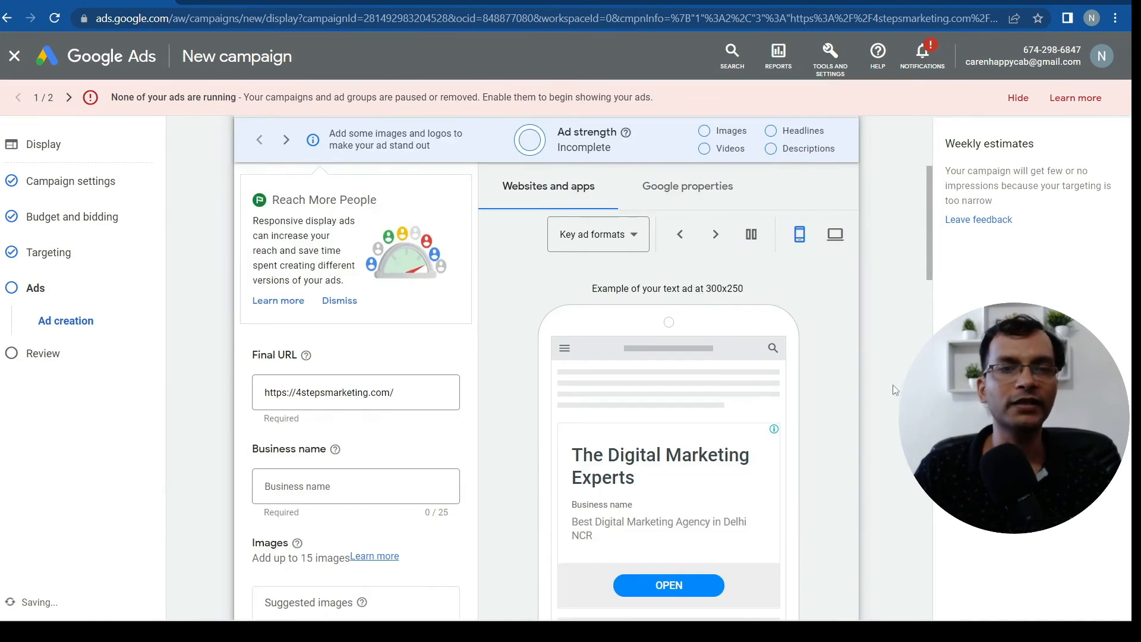
scroll(501, 456, "down", 2)
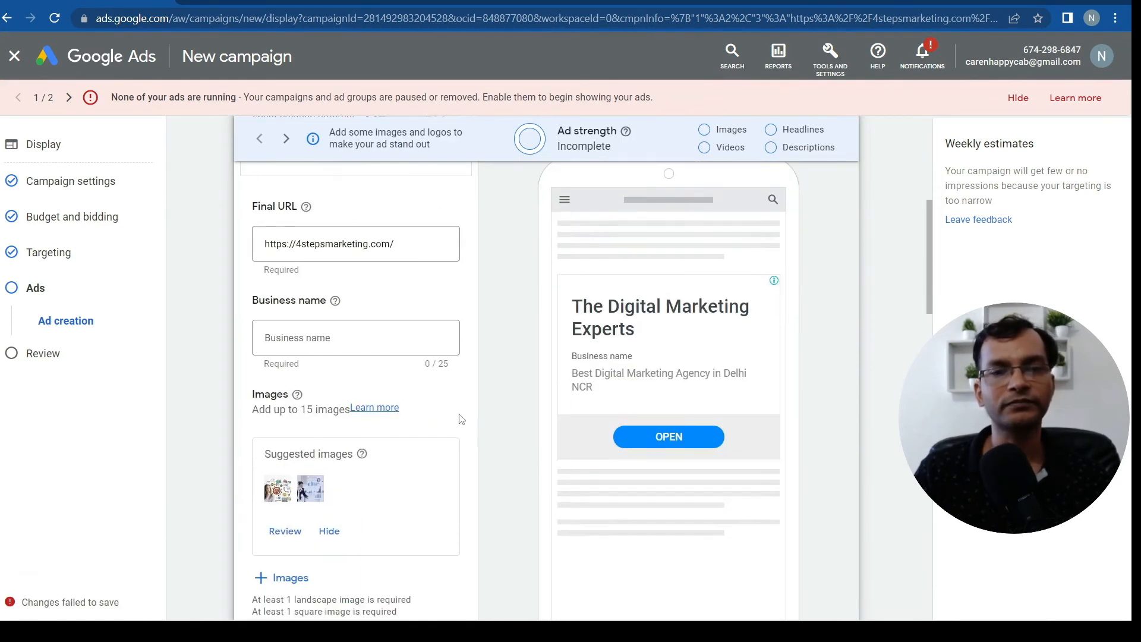
left_click(347, 350)
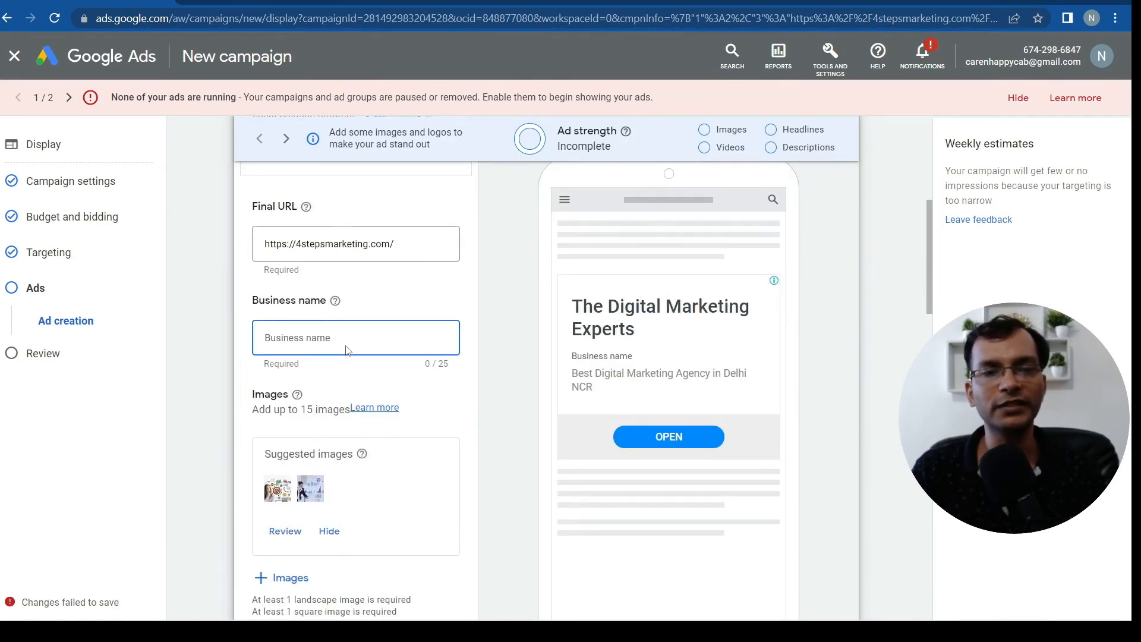
type("4st")
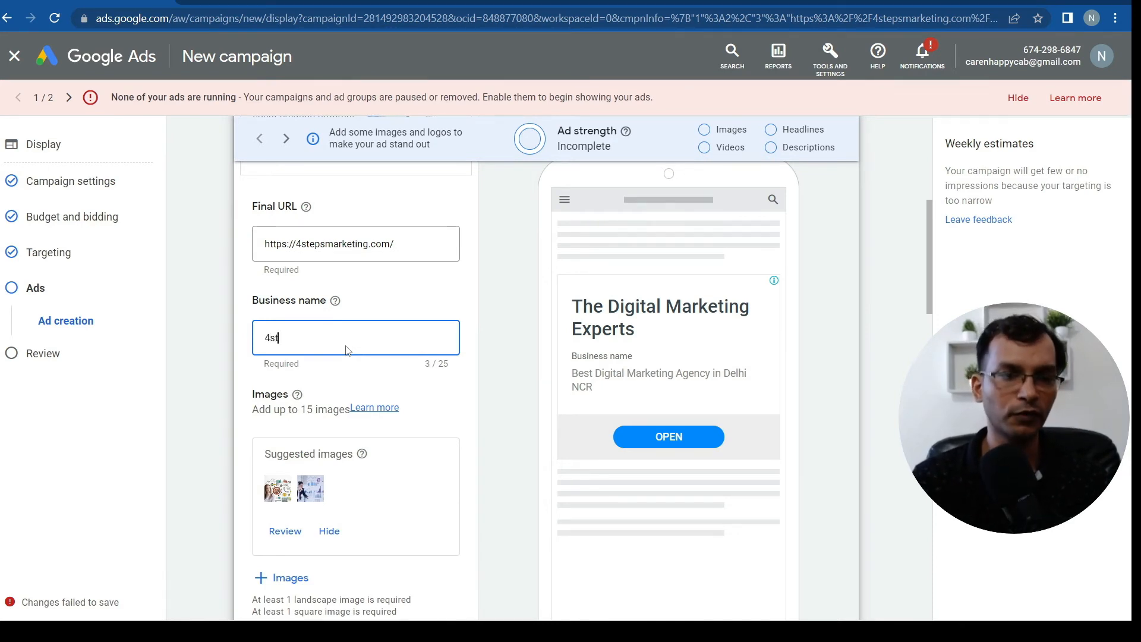
type("eps ")
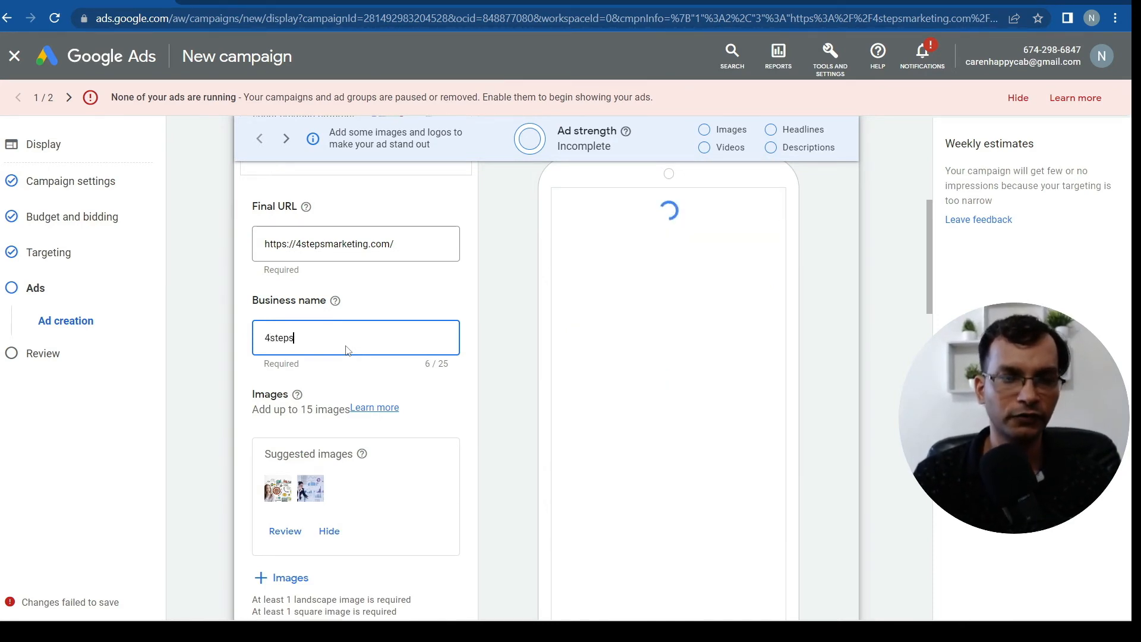
type("mark")
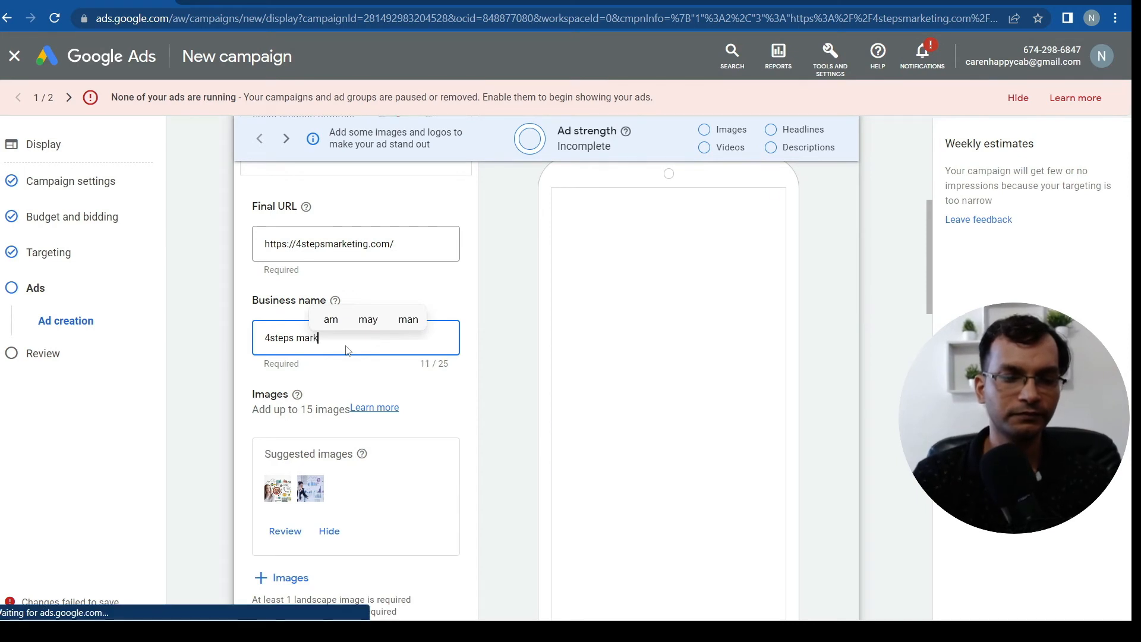
type("eting")
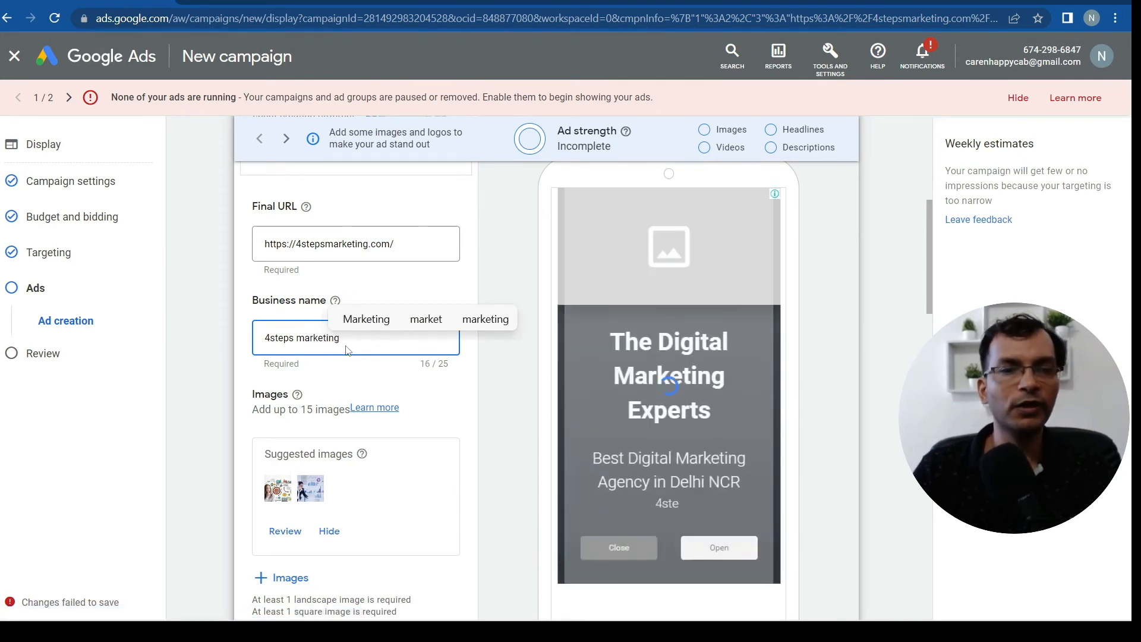
Review the suggested images for the ad and accept the crop of the woman-and-target illustration.
scroll(405, 489, "down", 3)
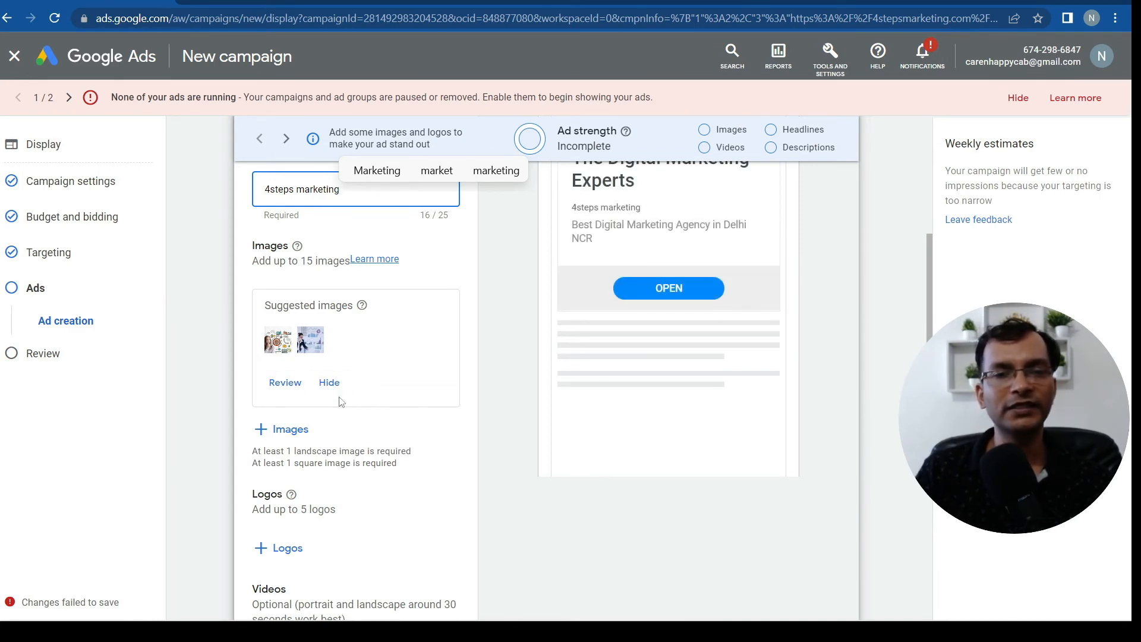
scroll(350, 416, "up", 3)
scroll(374, 464, "down", 3)
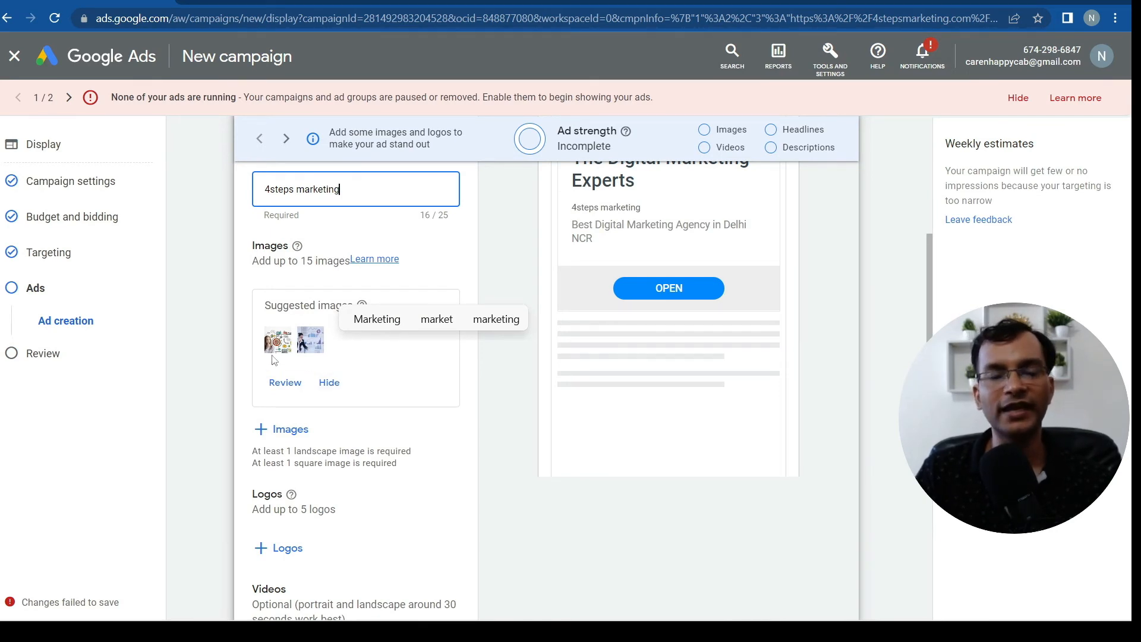
left_click(284, 388)
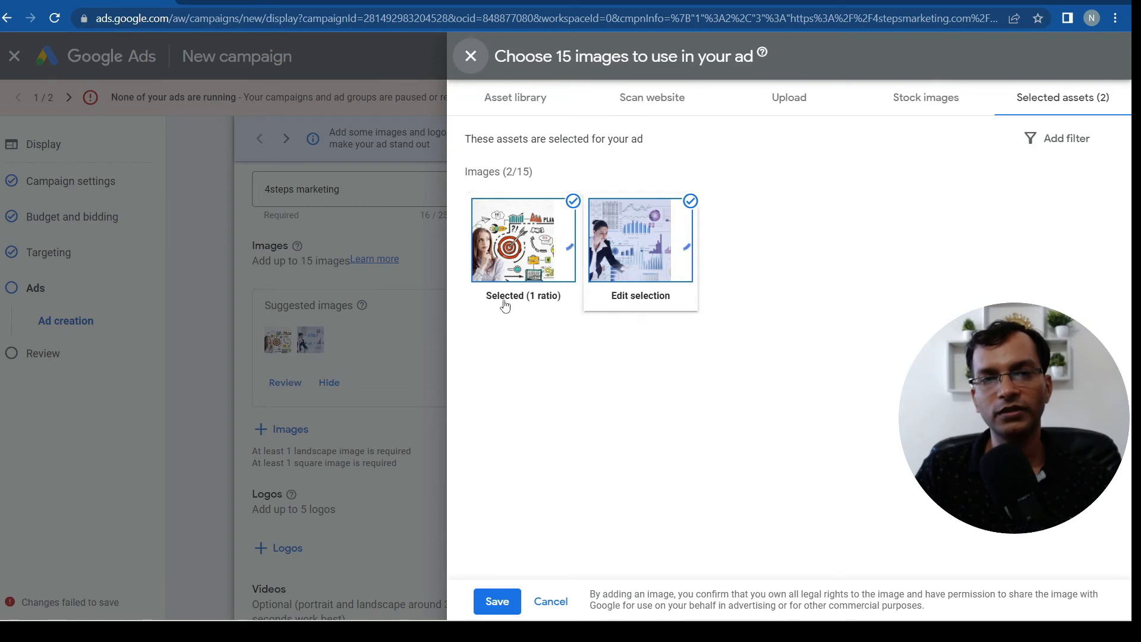
left_click(514, 252)
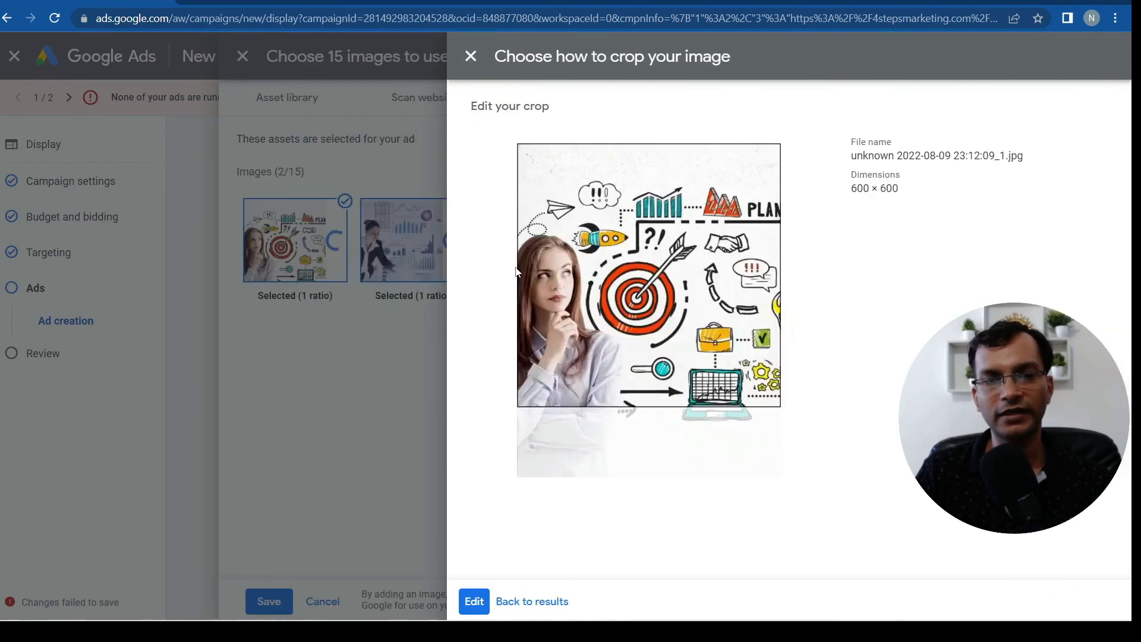
mouse_move(483, 600)
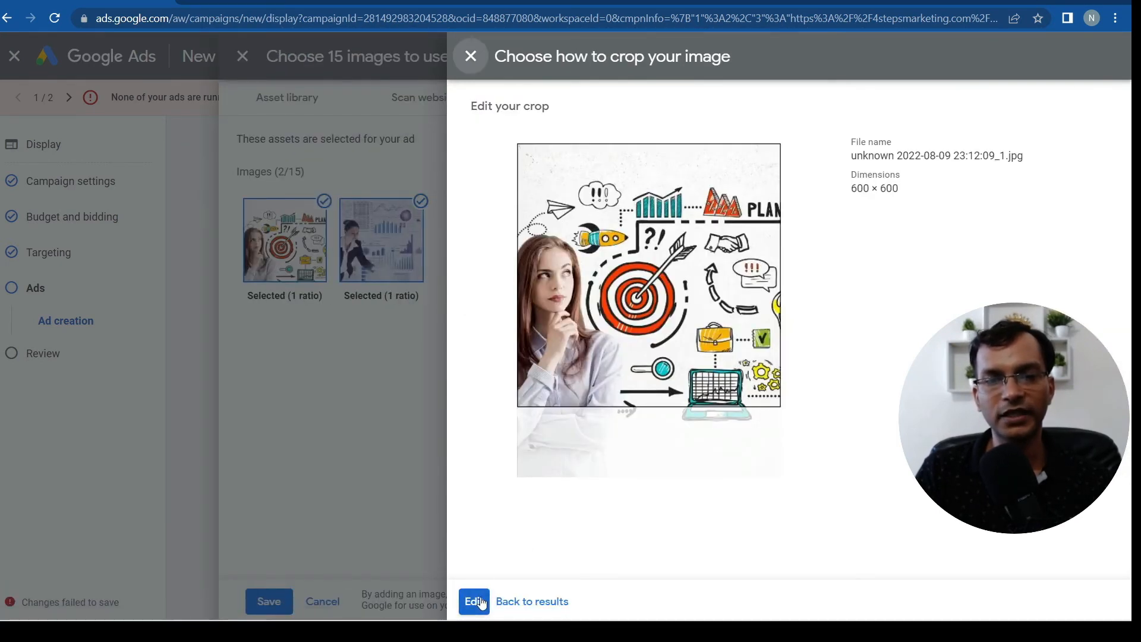
left_click(475, 601)
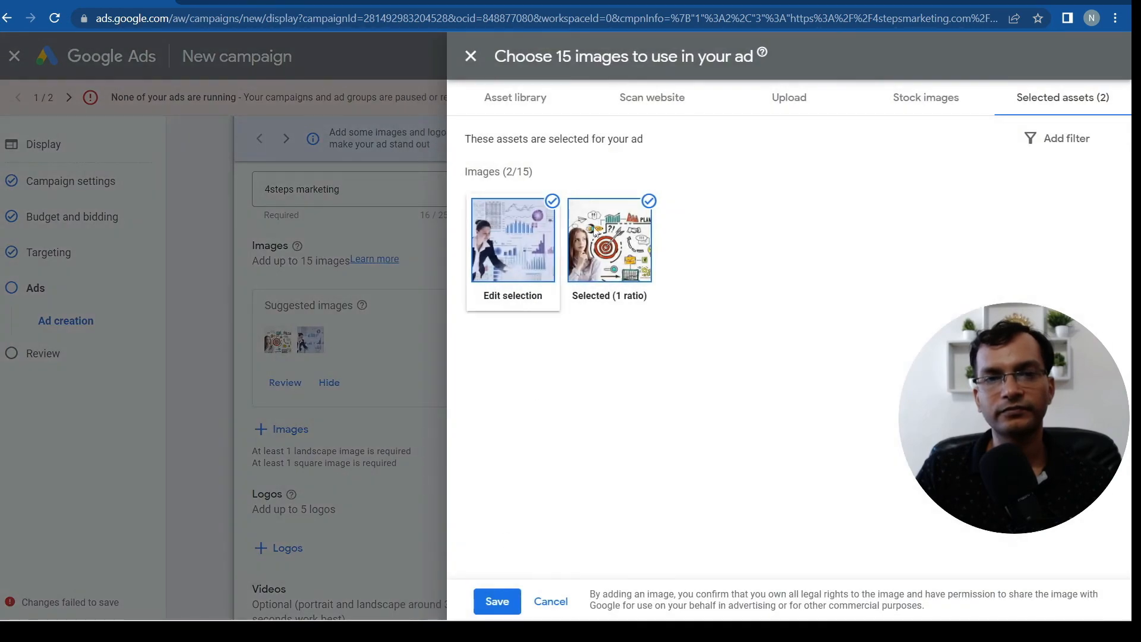
left_click(595, 297)
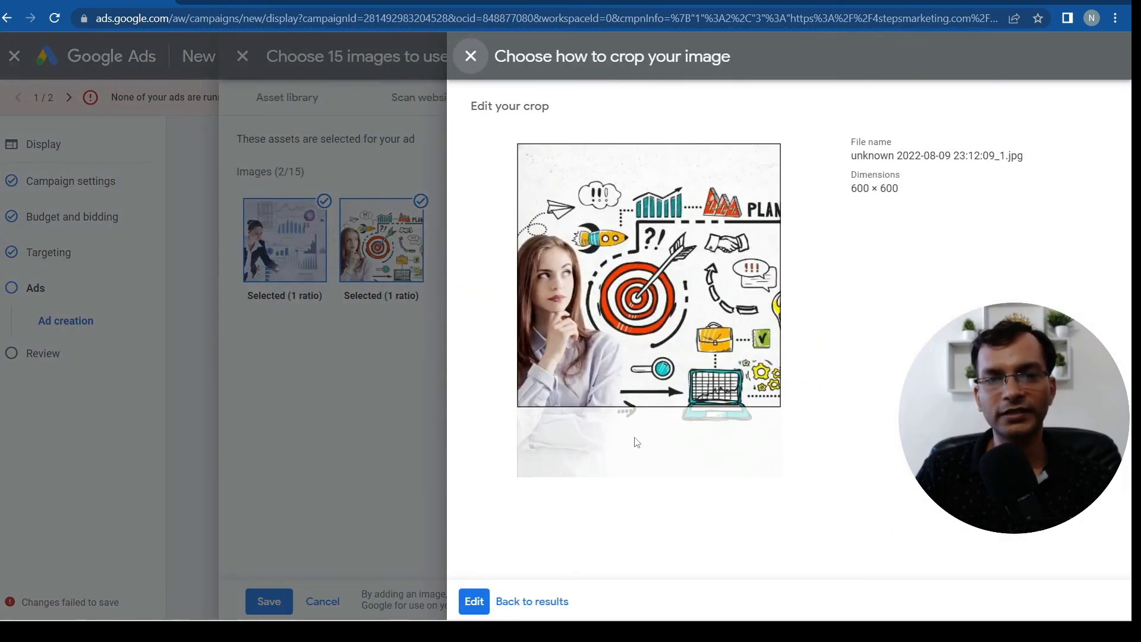
left_click(474, 602)
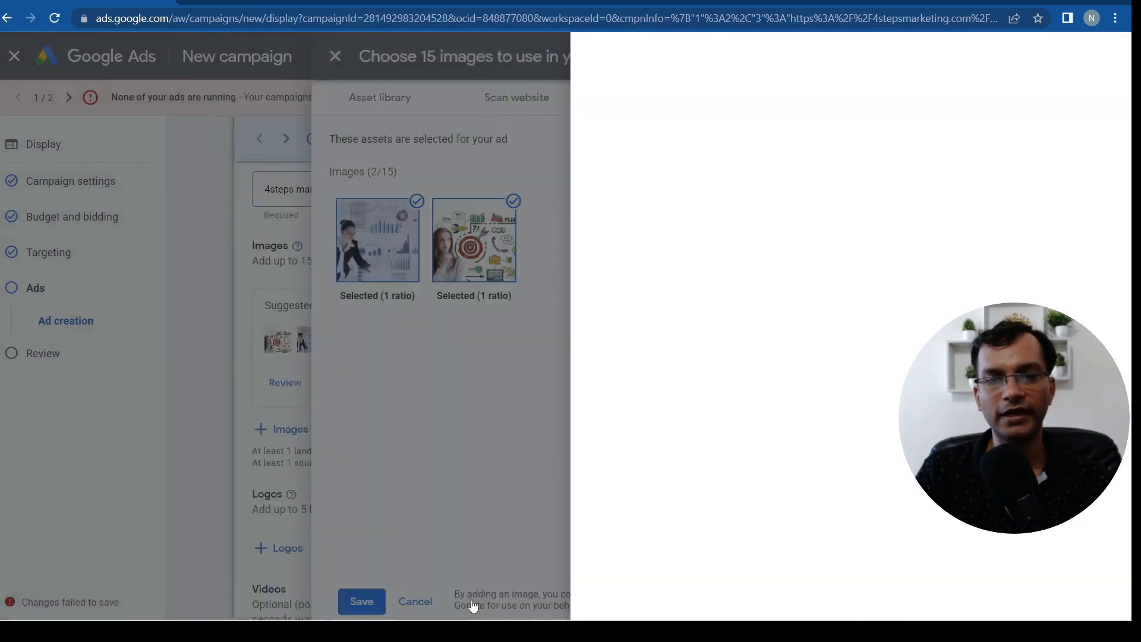
Accept the crop of the businesswoman-with-charts image and save both suggested images to the ad.
left_click(491, 251)
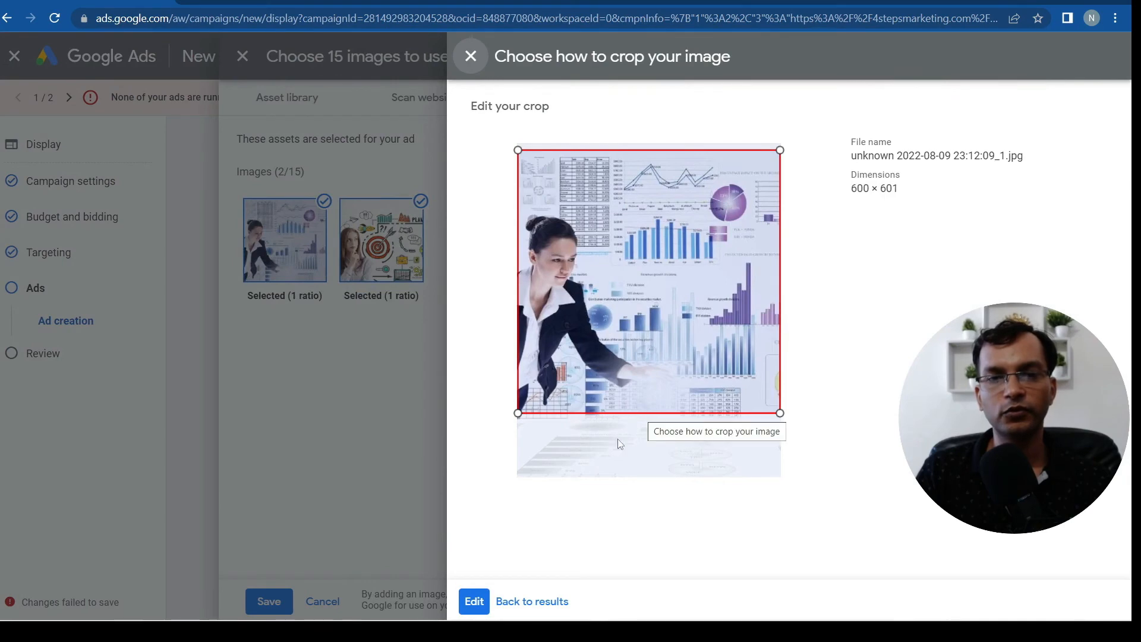
left_click(474, 603)
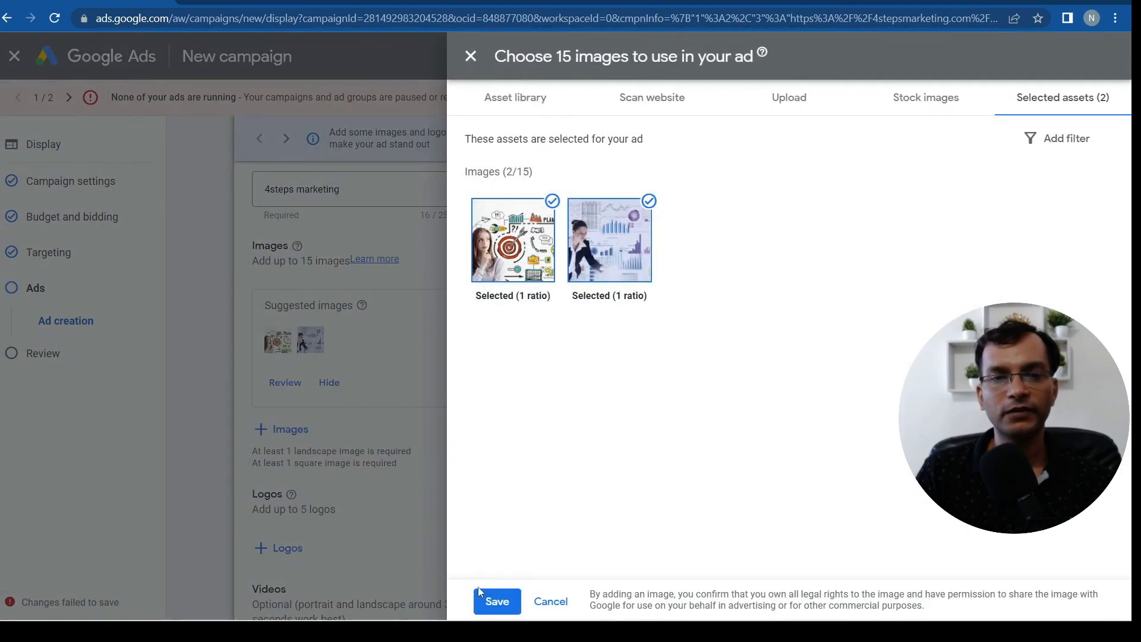
left_click(482, 597)
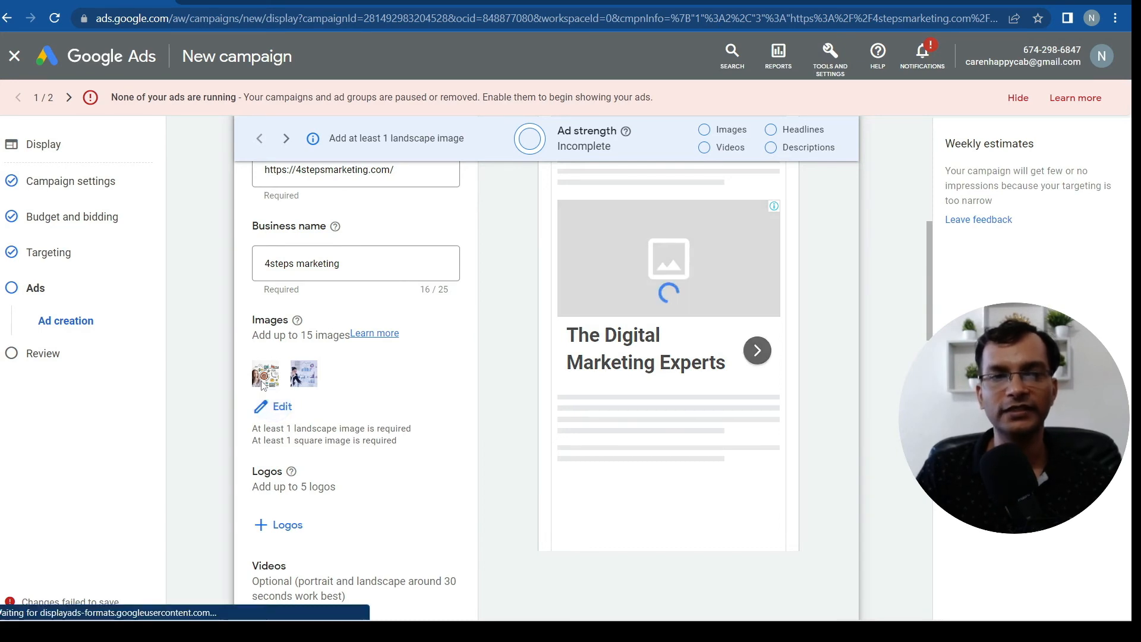
Select the 1260 × 740 Digital Marketing image from the website scan, adjust its landscape crop and include both the 1.91:1 and 1:1 ratios.
left_click(278, 406)
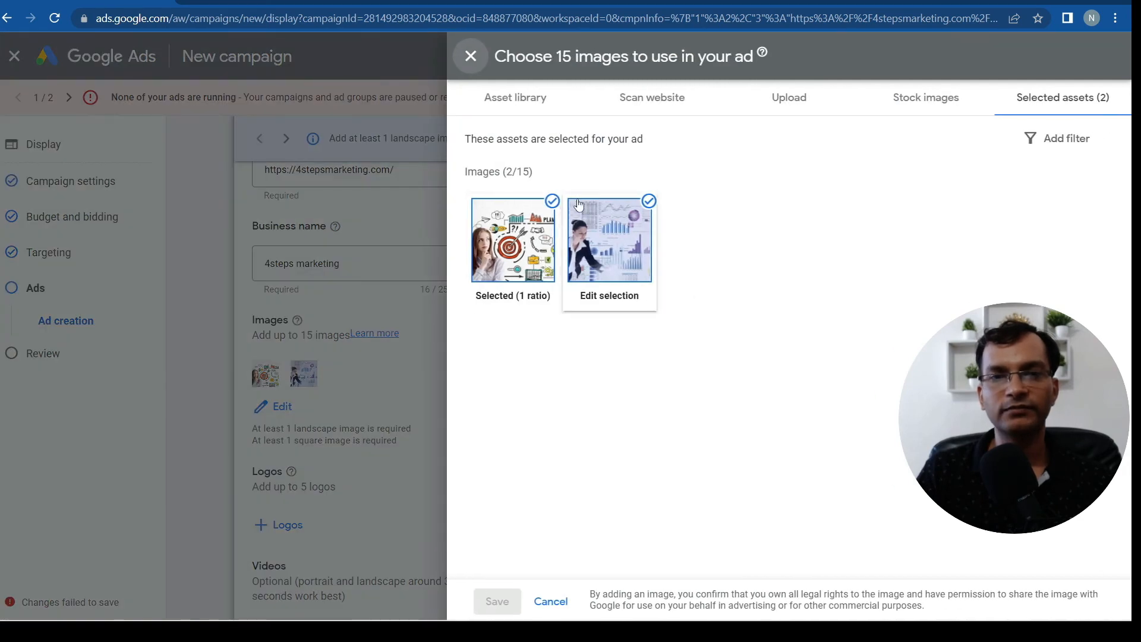
left_click(651, 98)
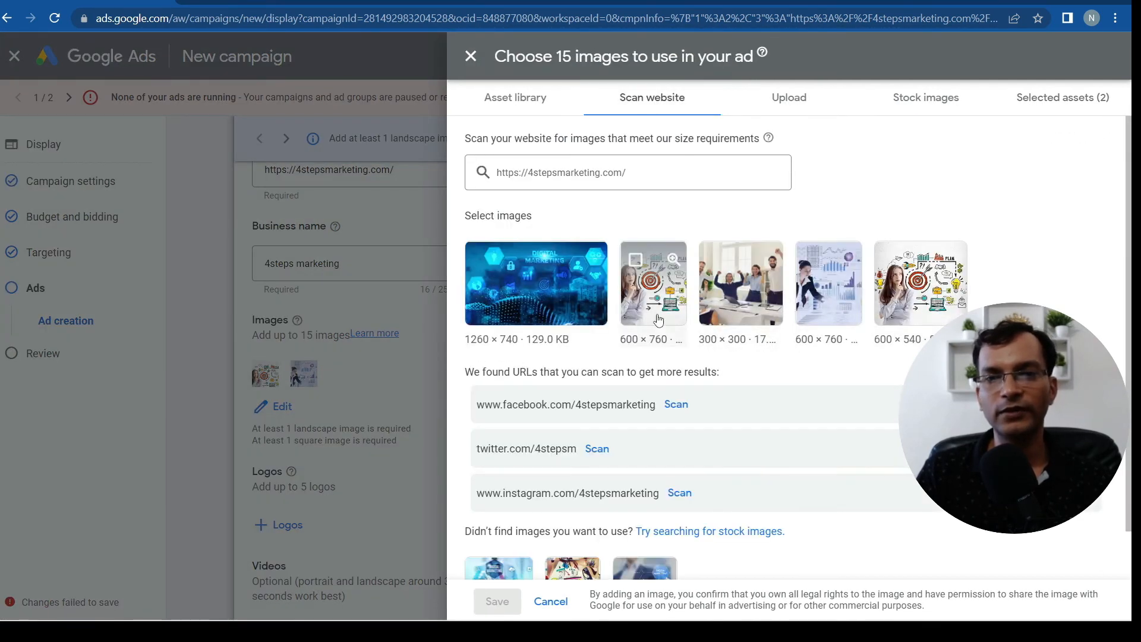
left_click(539, 287)
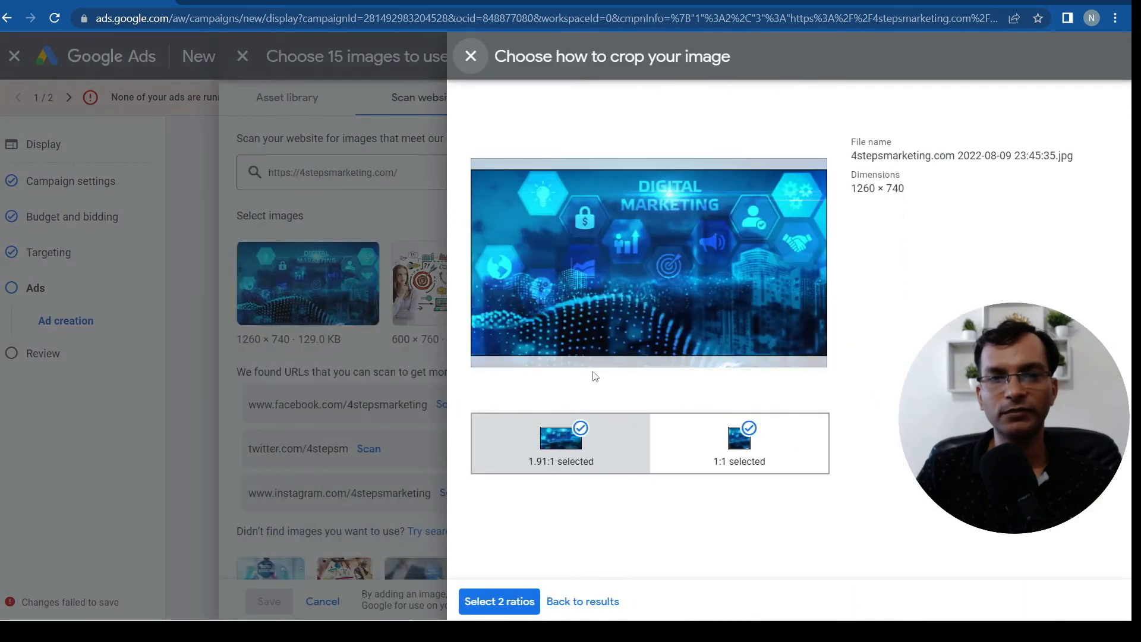
left_click_drag(605, 309, 586, 254)
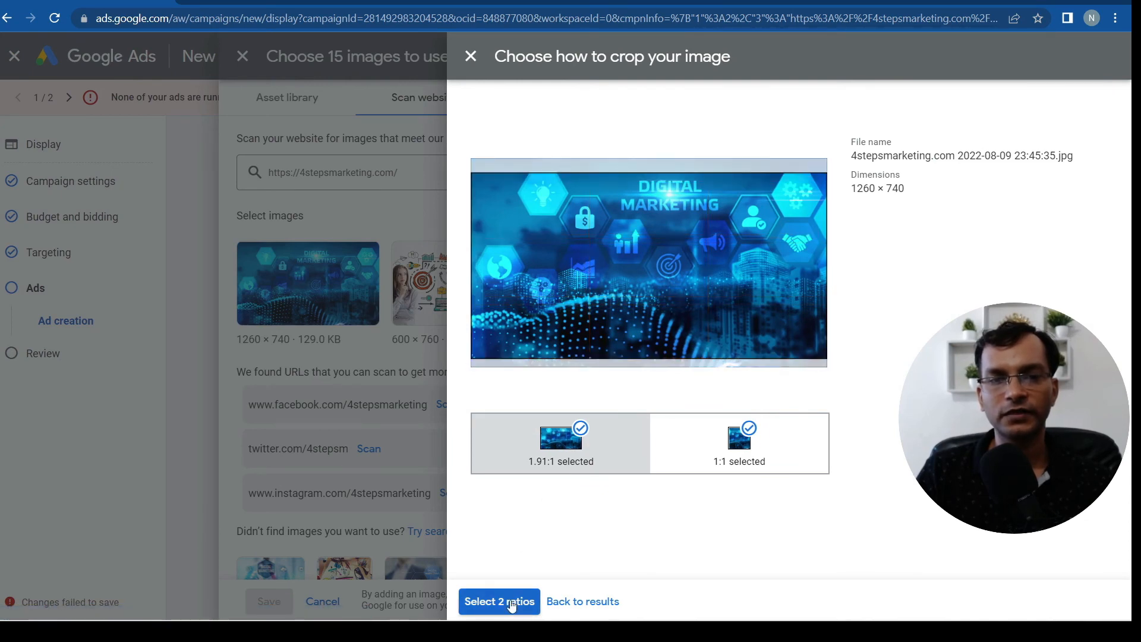
left_click(502, 602)
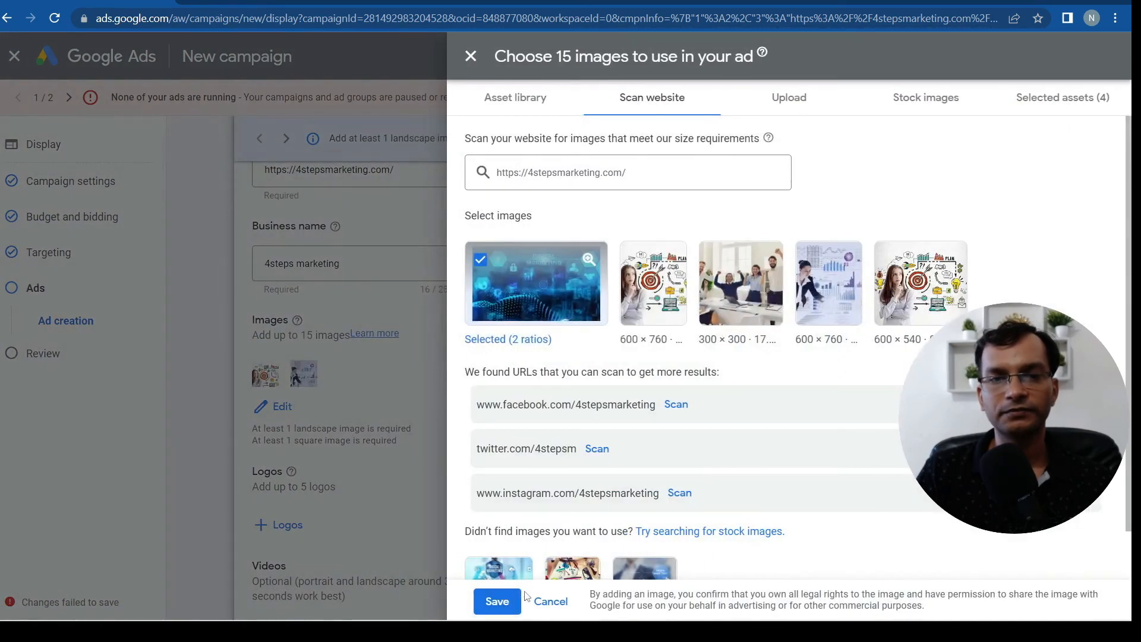
Save the selected website images to the ad and check the ad preview.
left_click(499, 603)
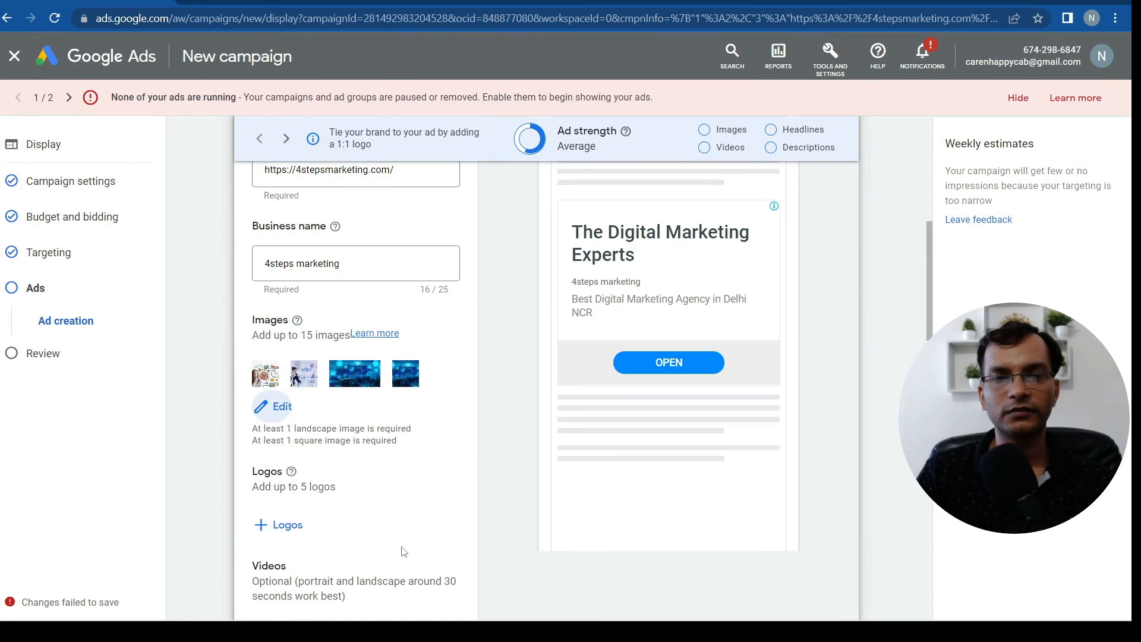
scroll(446, 502, "up", 4)
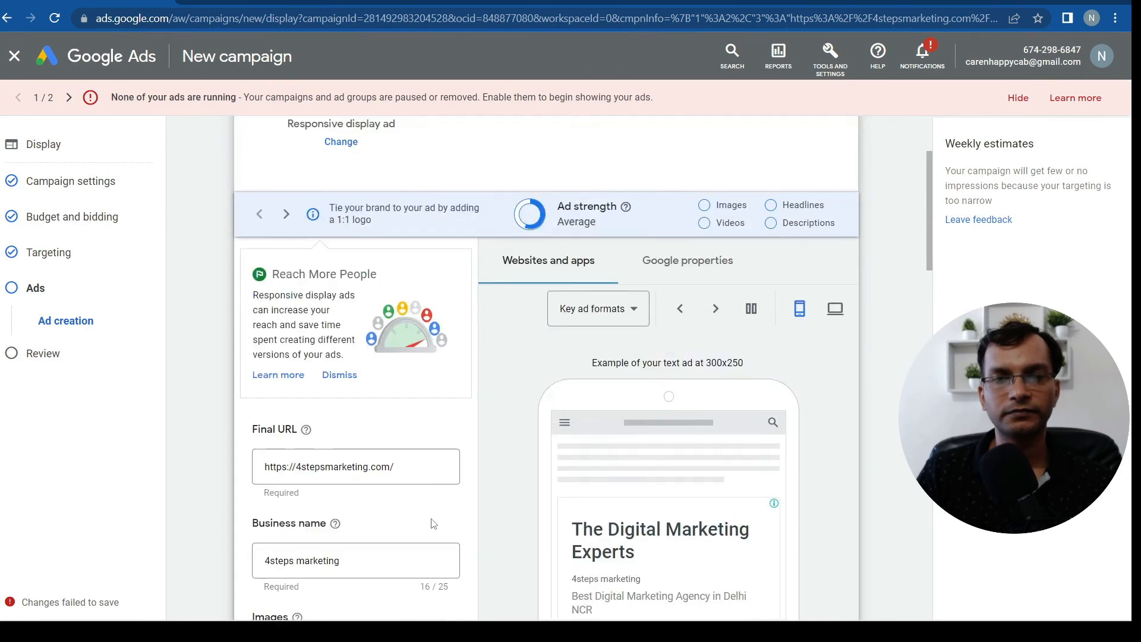
scroll(433, 523, "down", 2)
scroll(416, 533, "down", 1)
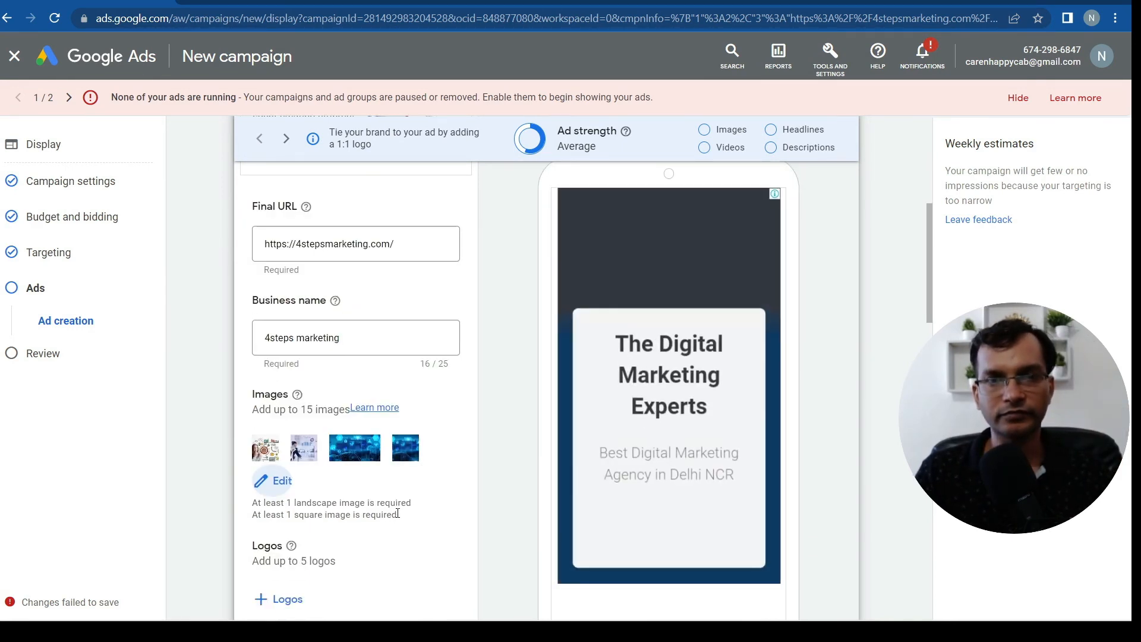
scroll(410, 504, "up", 1)
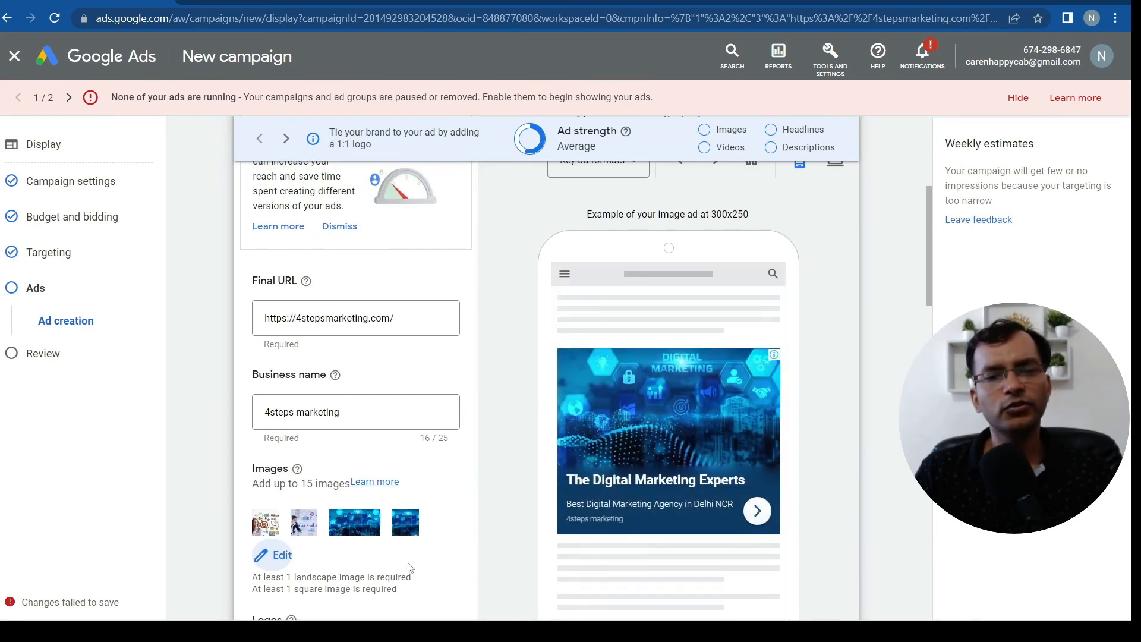
scroll(415, 540, "down", 2)
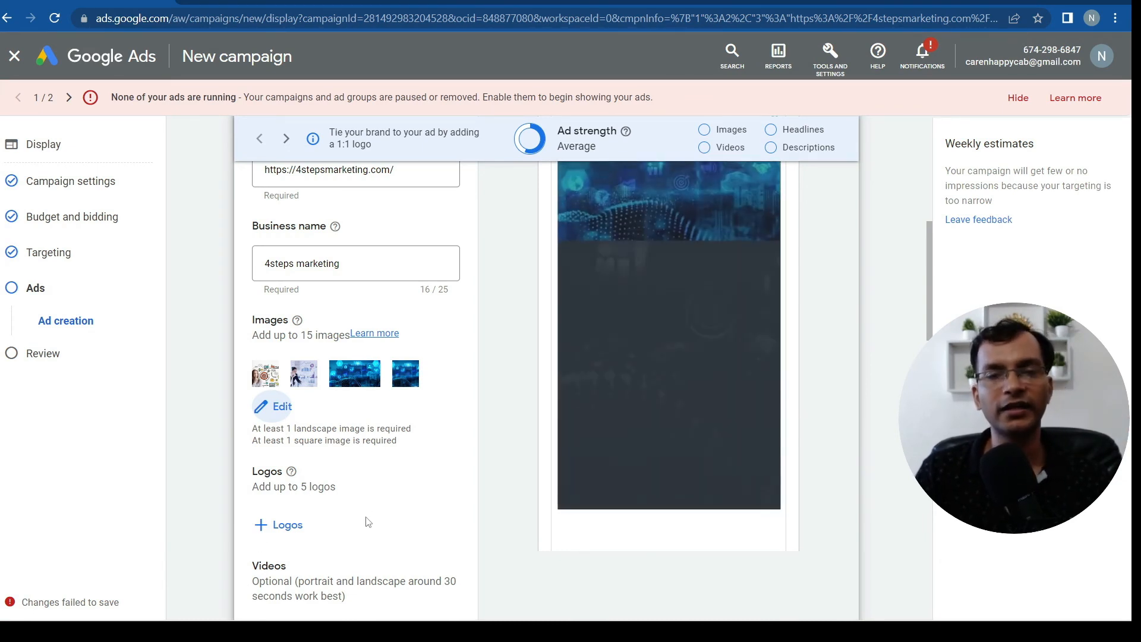
Add the suggested headlines "High Website Ranking", "We Build Brand" and "4steps Marketing" to the responsive display ad.
scroll(399, 534, "down", 3)
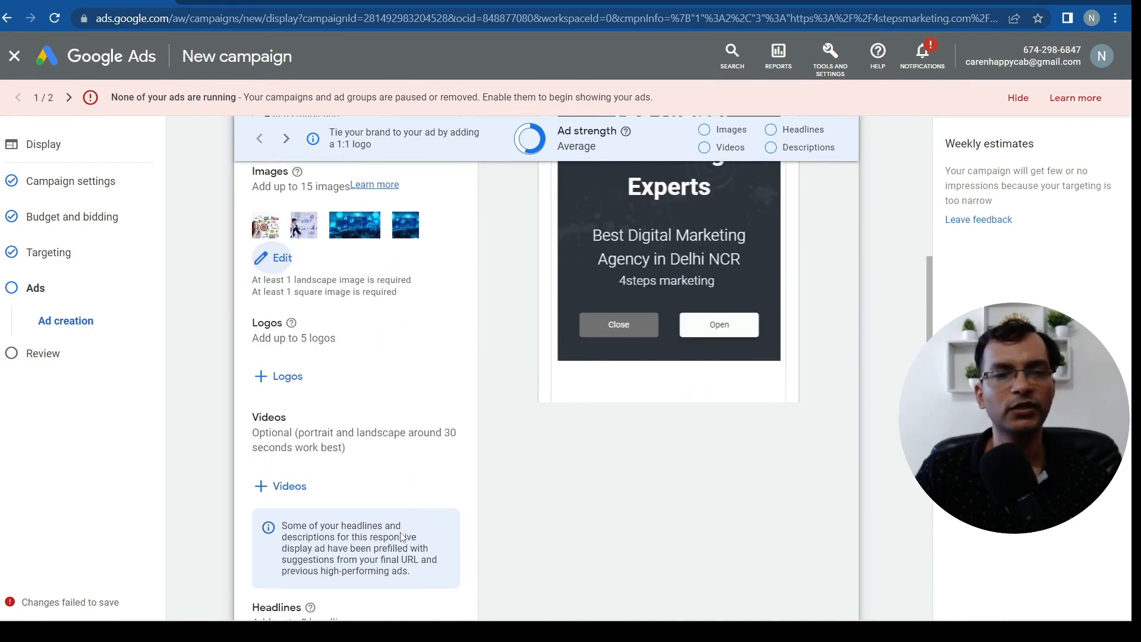
scroll(420, 469, "down", 3)
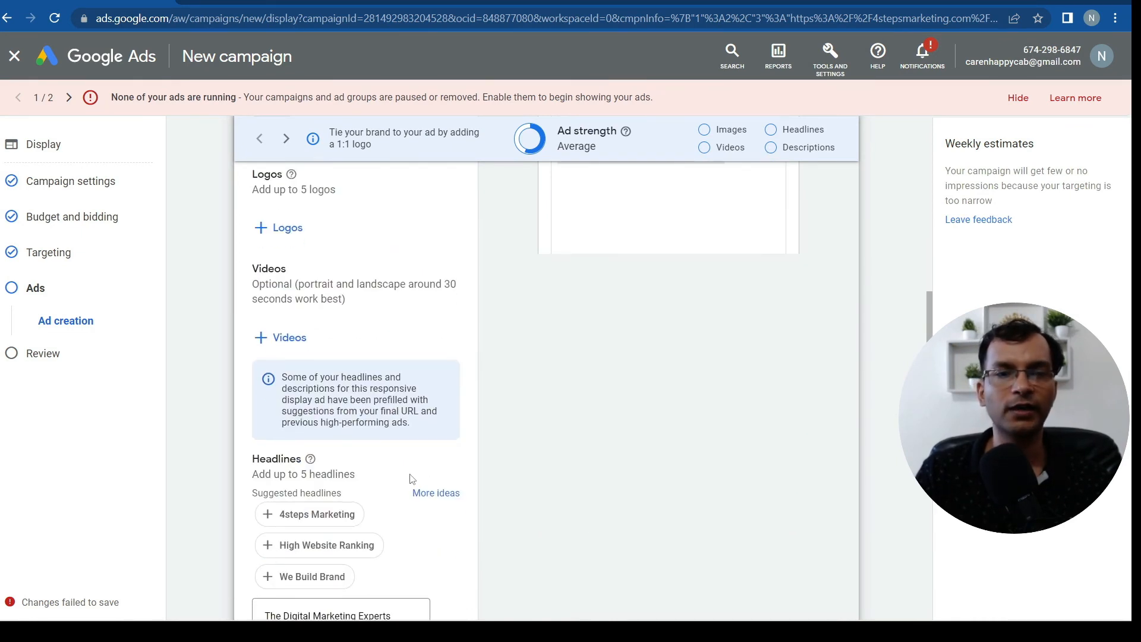
scroll(410, 531, "down", 4)
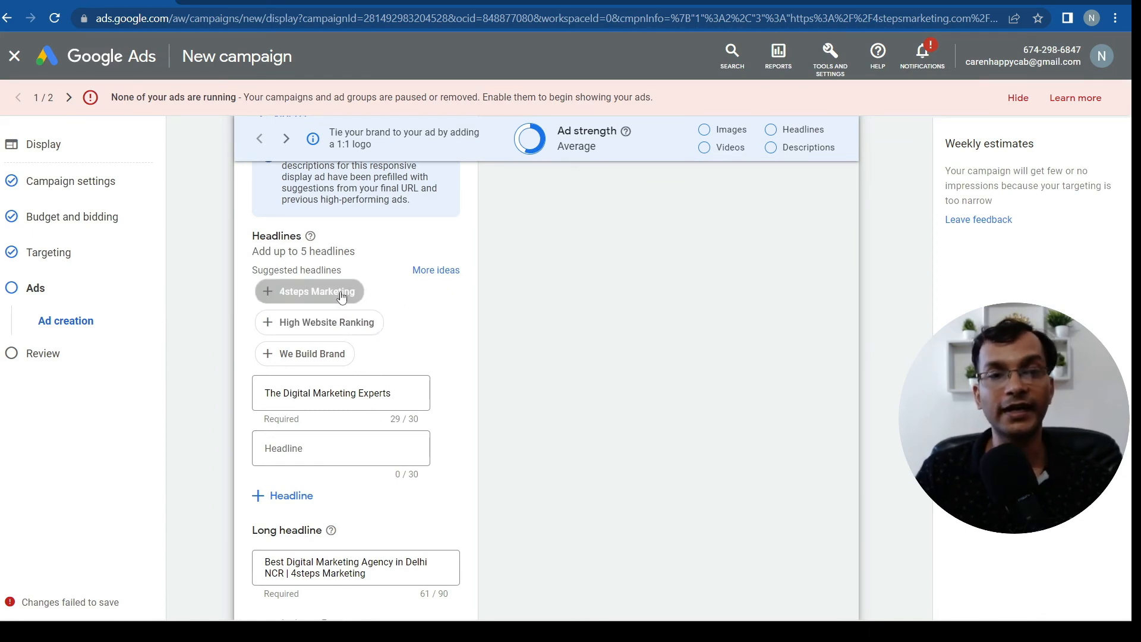
left_click(325, 322)
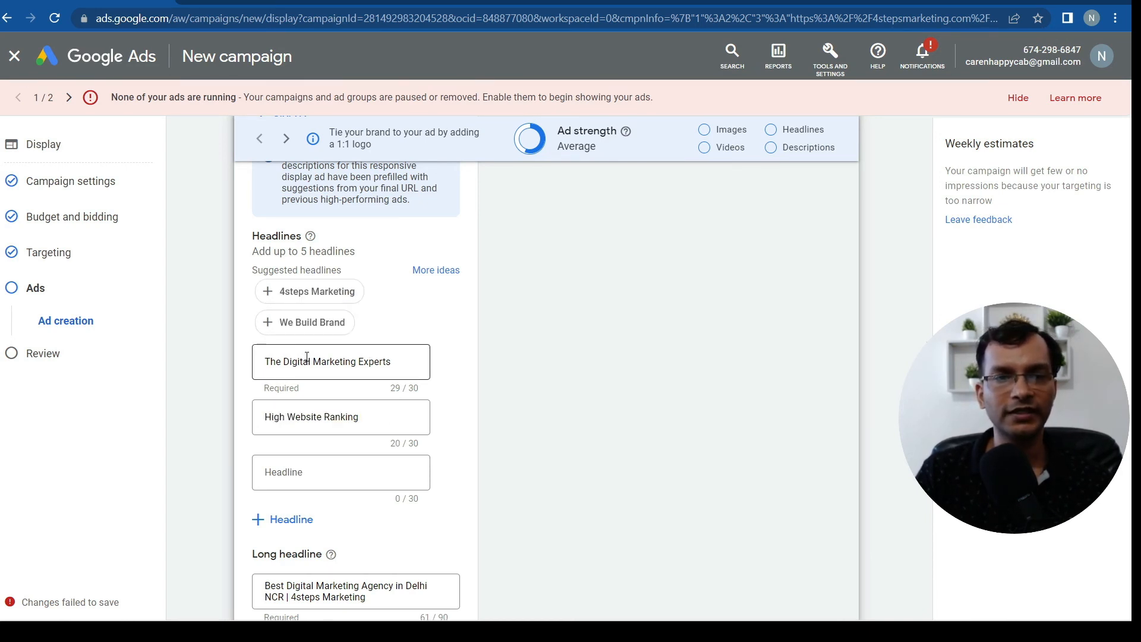
left_click(304, 322)
left_click(316, 297)
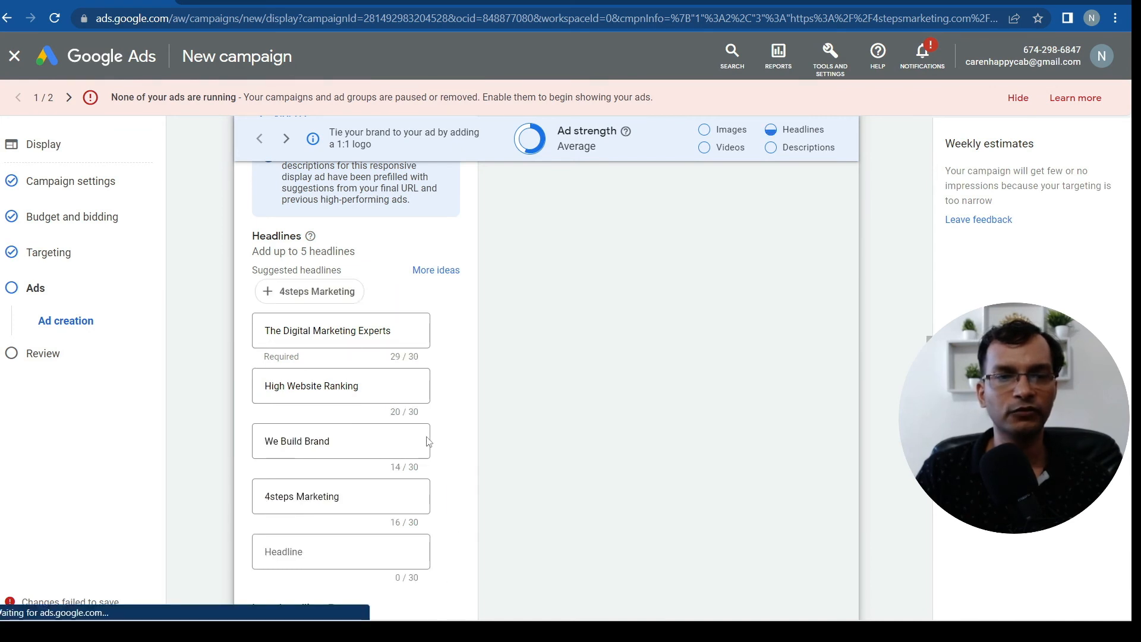
Add the suggested description "Digital Marketing & Web Design Agency For Small Business" to the ad.
scroll(368, 487, "down", 5)
scroll(353, 508, "down", 4)
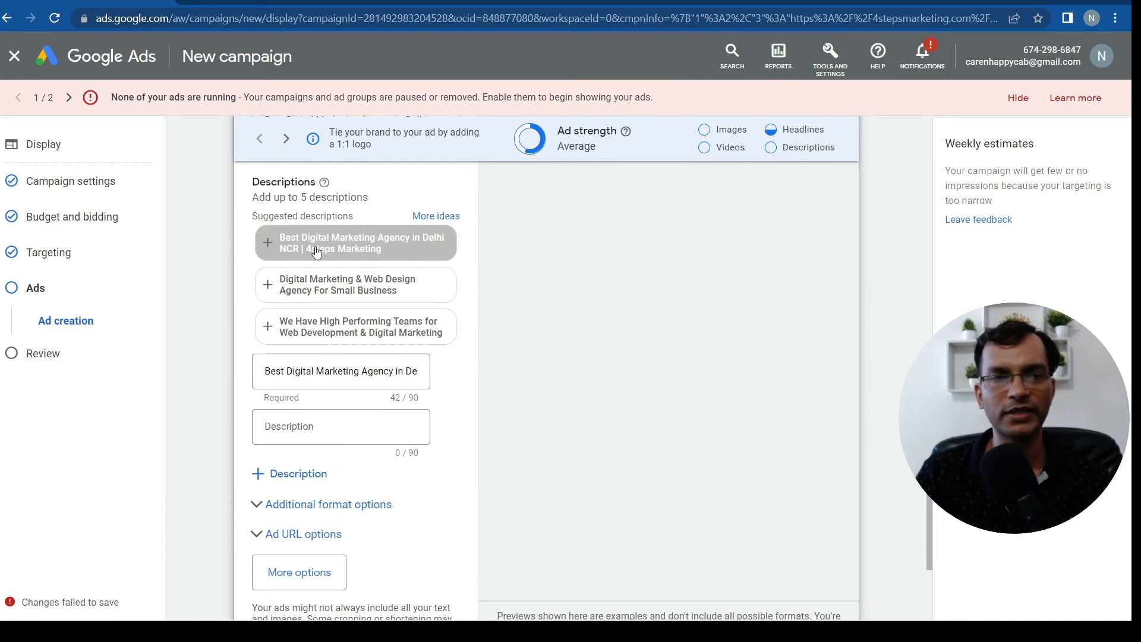
left_click(333, 293)
scroll(340, 371, "up", 4)
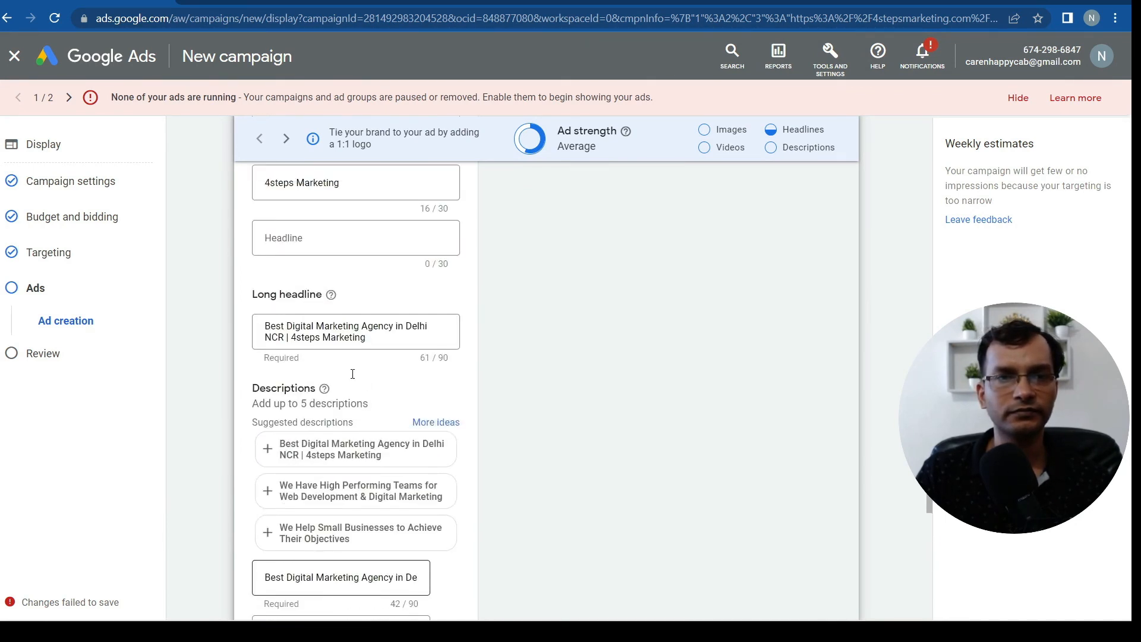
left_click(319, 250)
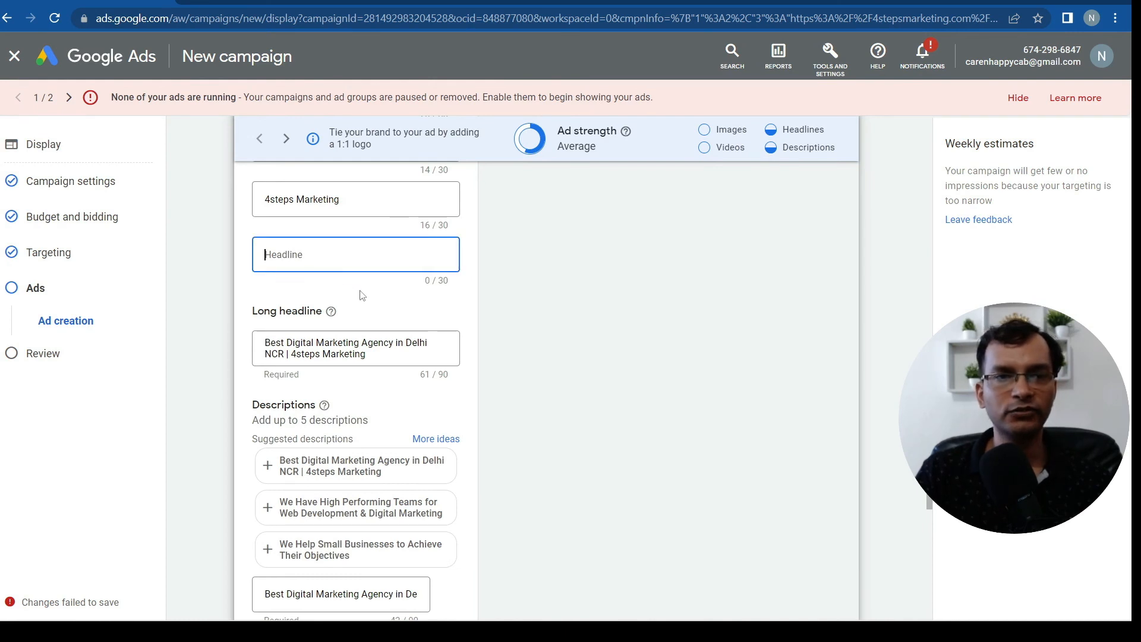
scroll(390, 421, "down", 4)
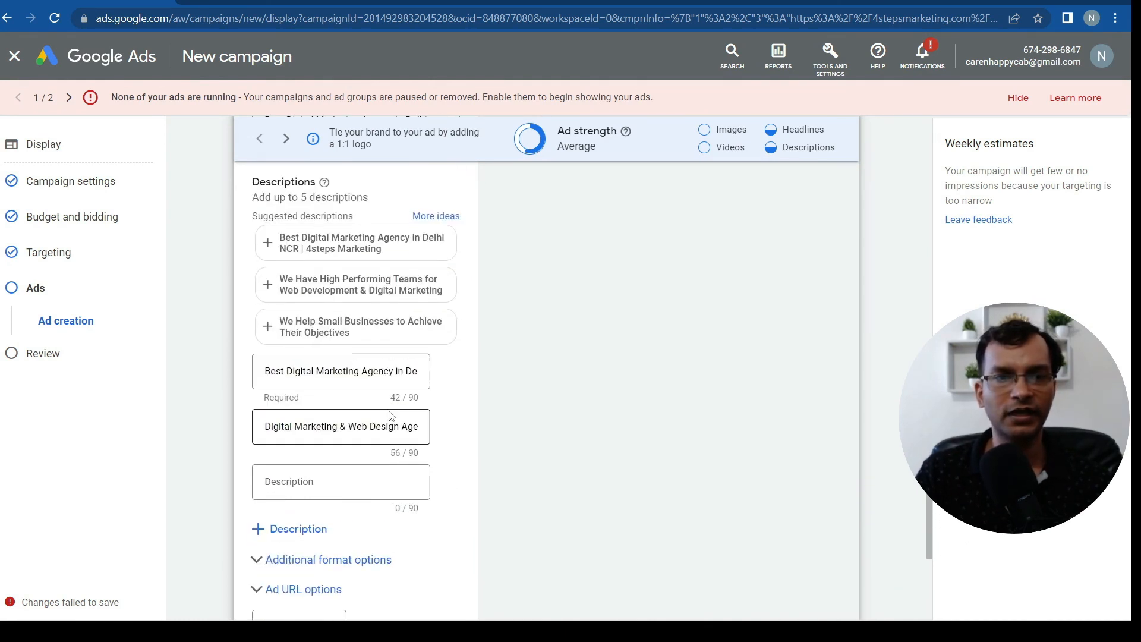
Create the responsive display ad and proceed to the campaign review.
scroll(390, 416, "down", 3)
scroll(354, 457, "down", 3)
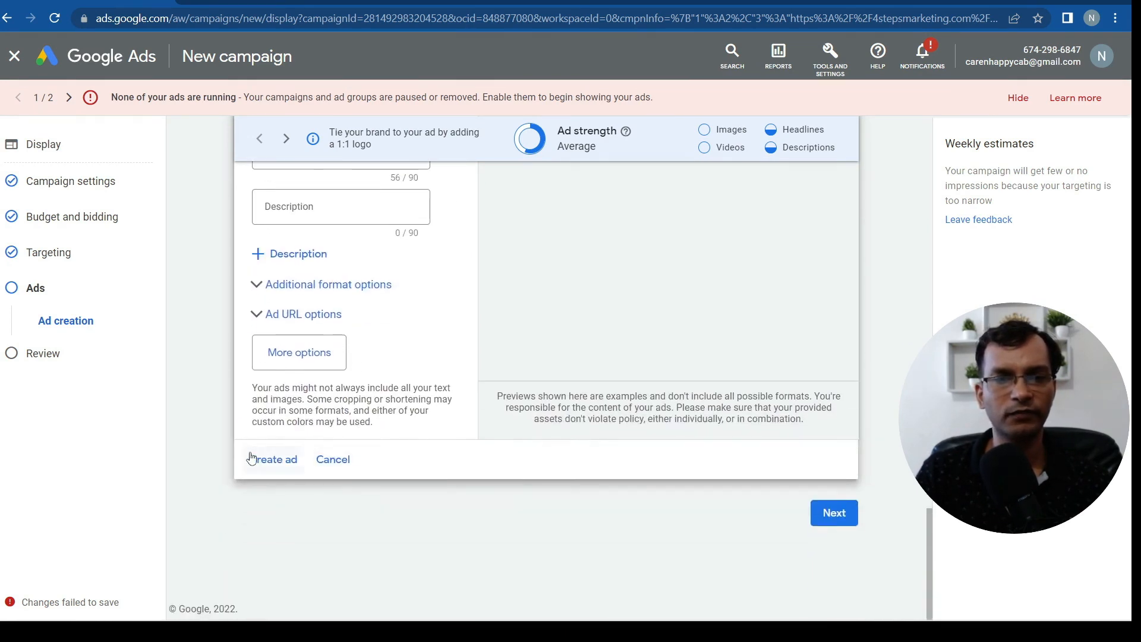
left_click(282, 463)
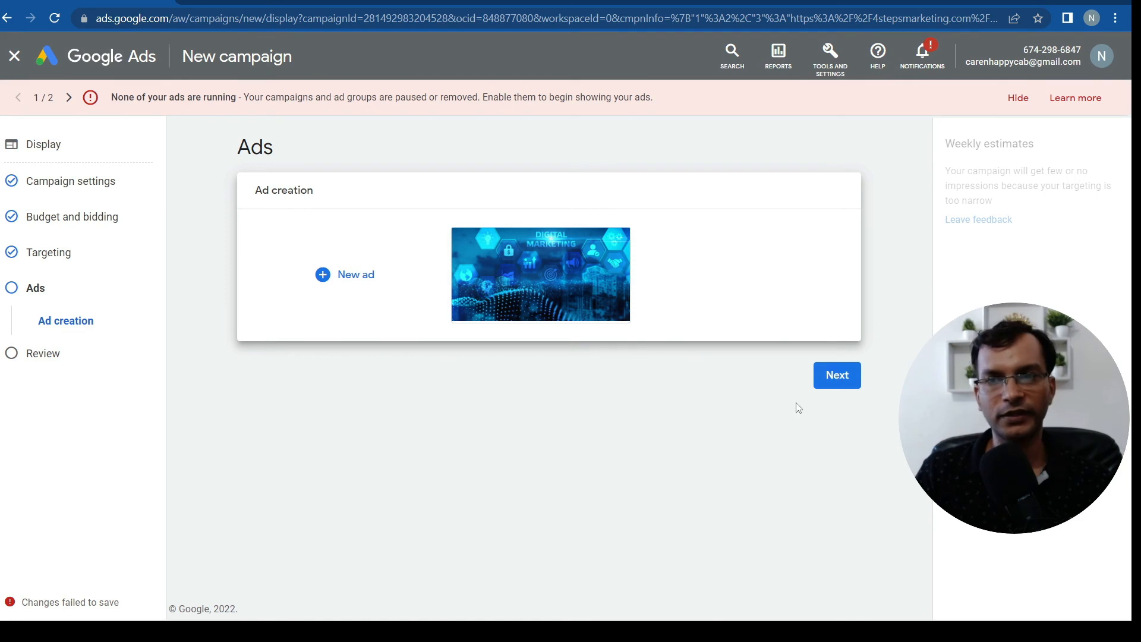
left_click(831, 383)
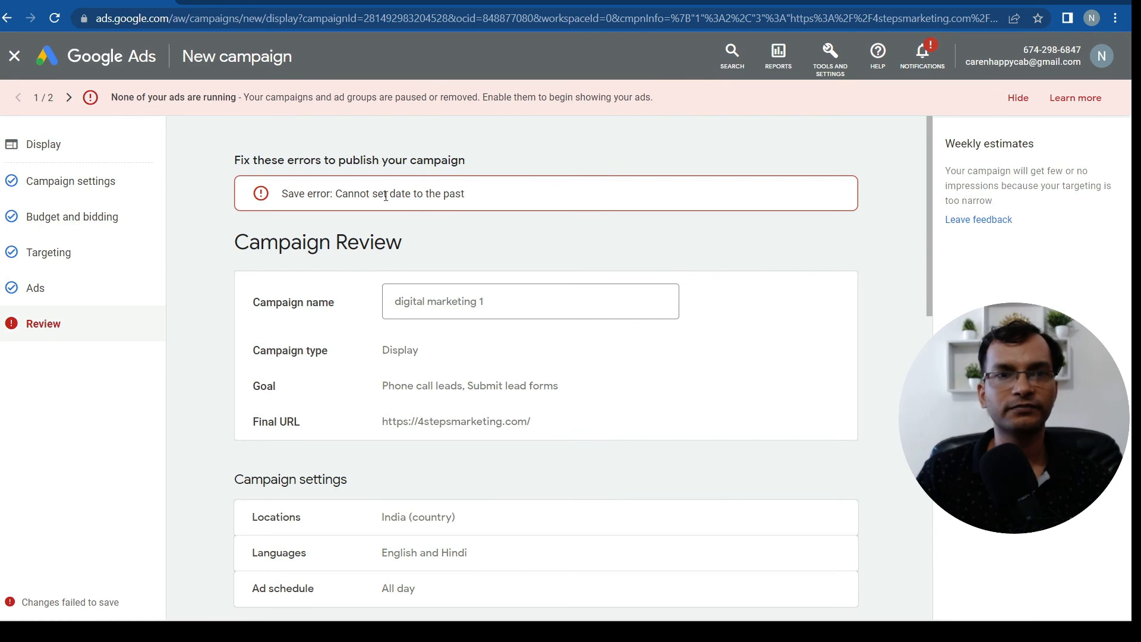
Look through the campaign review and hide the account notice about none of the ads running.
scroll(588, 280, "down", 5)
scroll(590, 281, "down", 8)
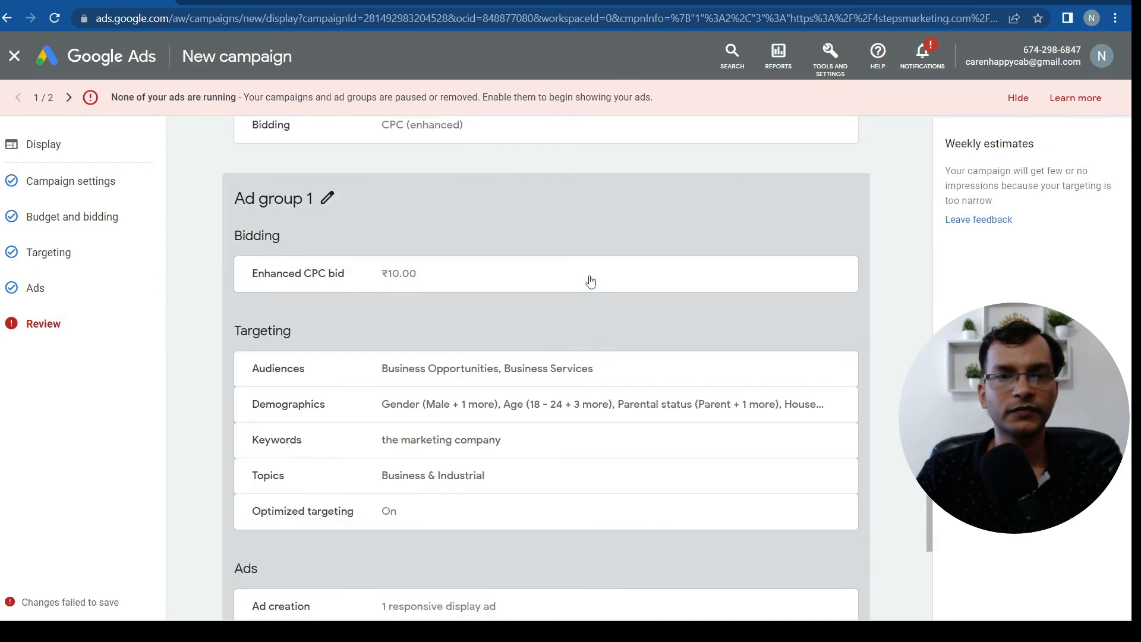
scroll(590, 281, "up", 15)
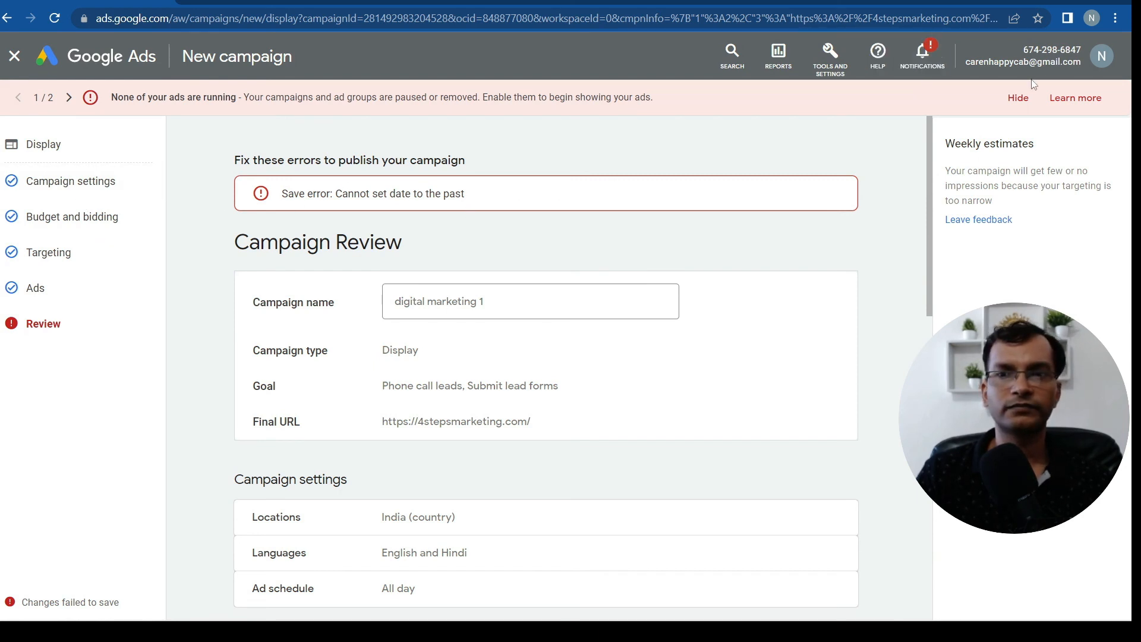
left_click(1018, 98)
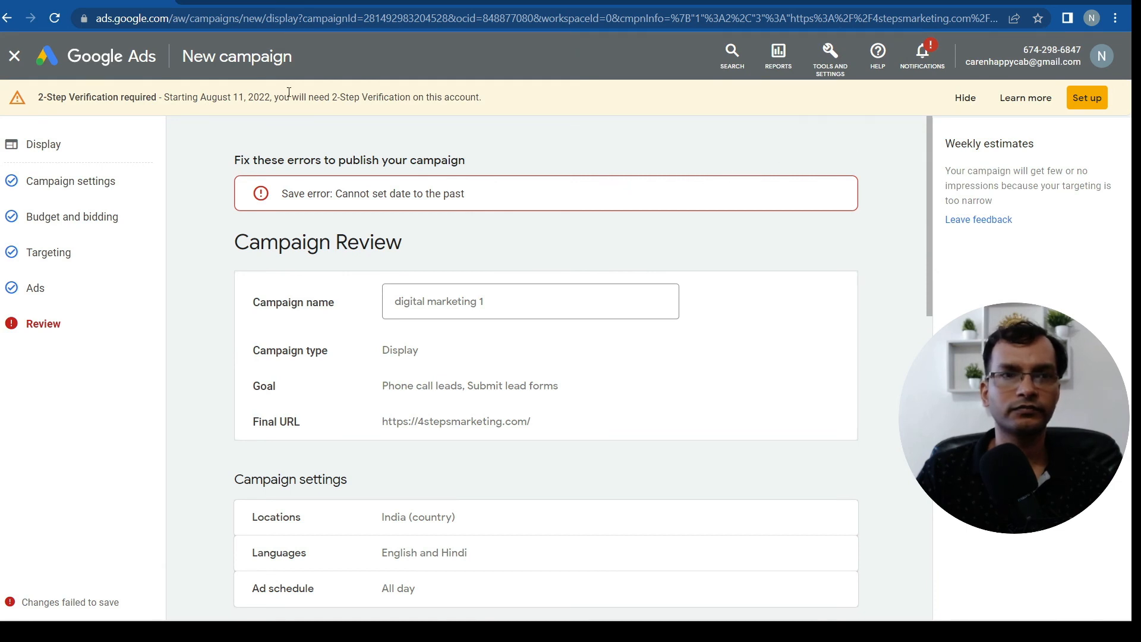
Revisit the targeting settings, and examine the save error and the settings summary in the campaign review.
left_click(51, 255)
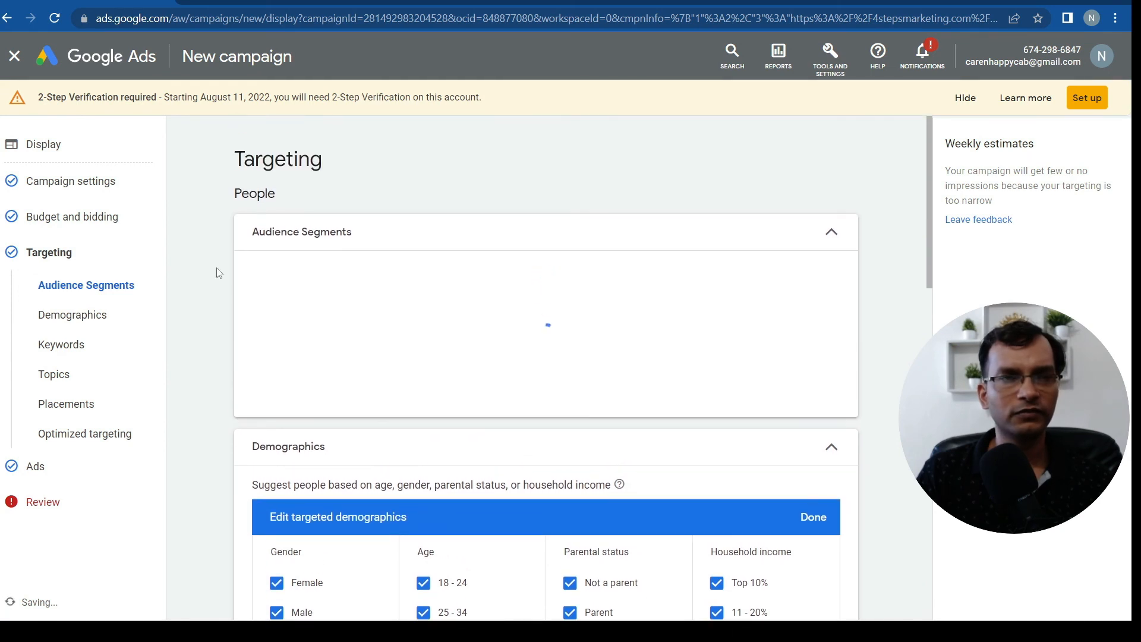
left_click(52, 497)
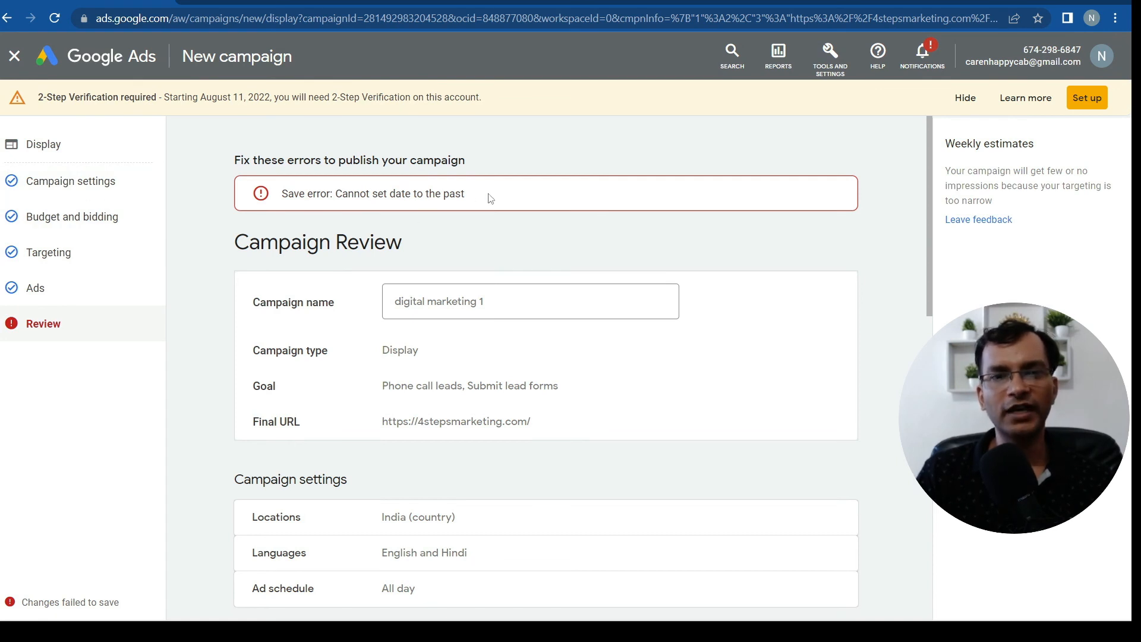
left_click_drag(490, 198, 338, 196)
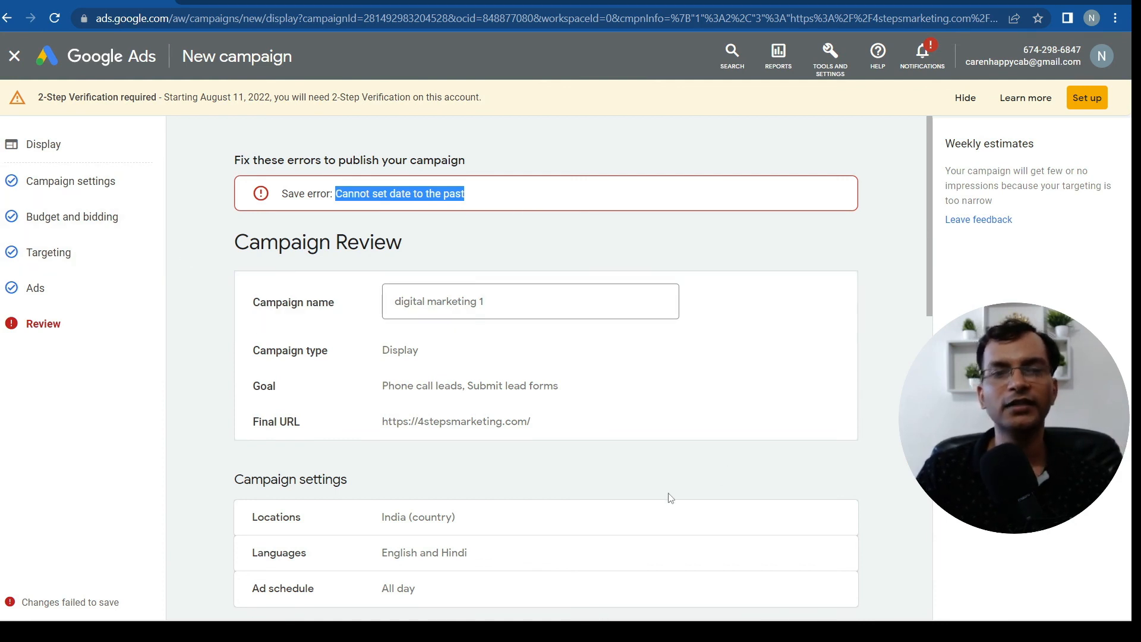
scroll(769, 432, "down", 3)
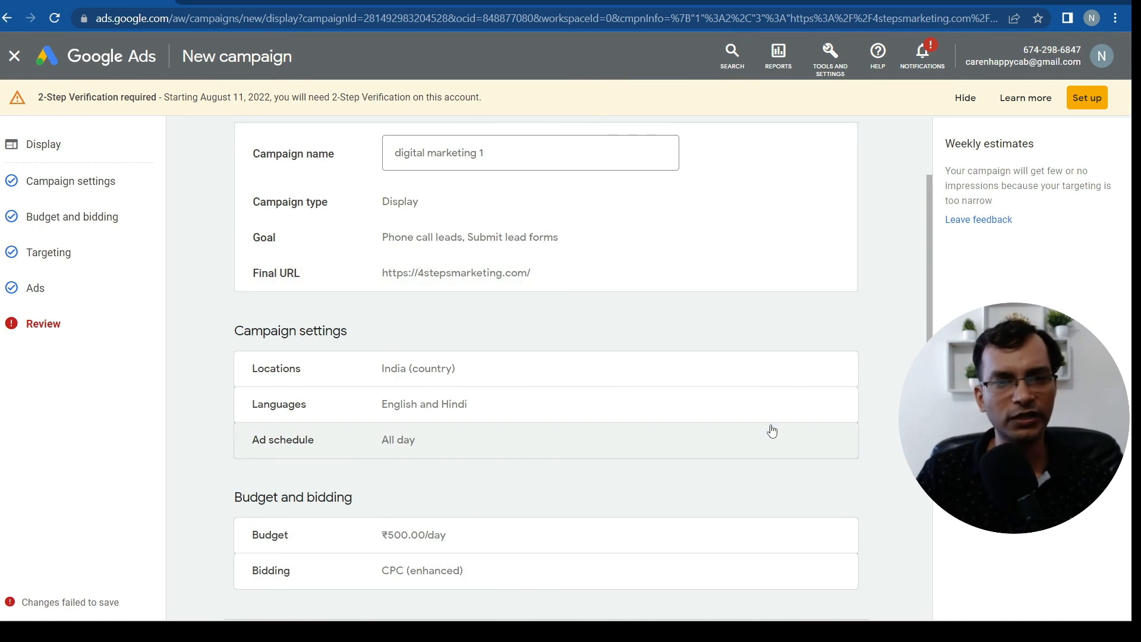
scroll(746, 430, "up", 3)
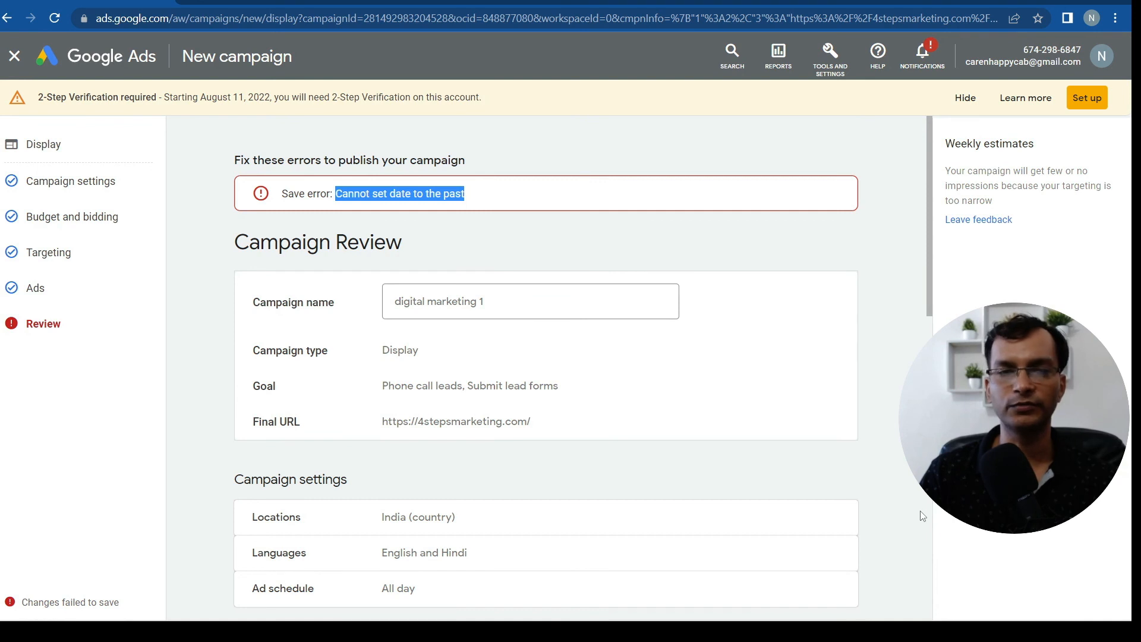
scroll(922, 516, "down", 5)
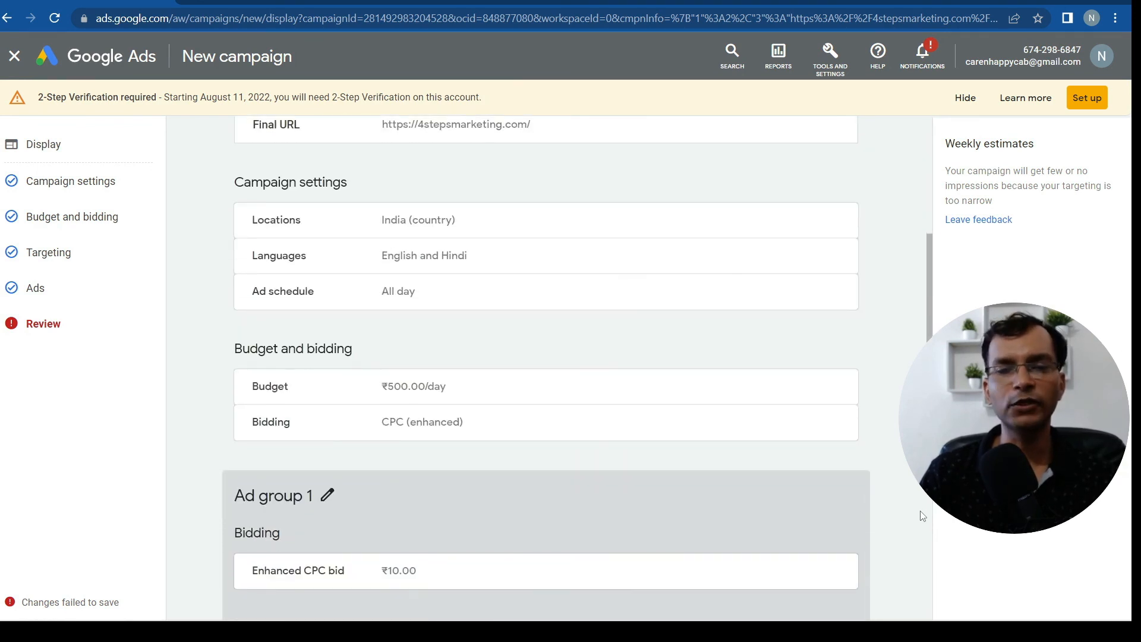